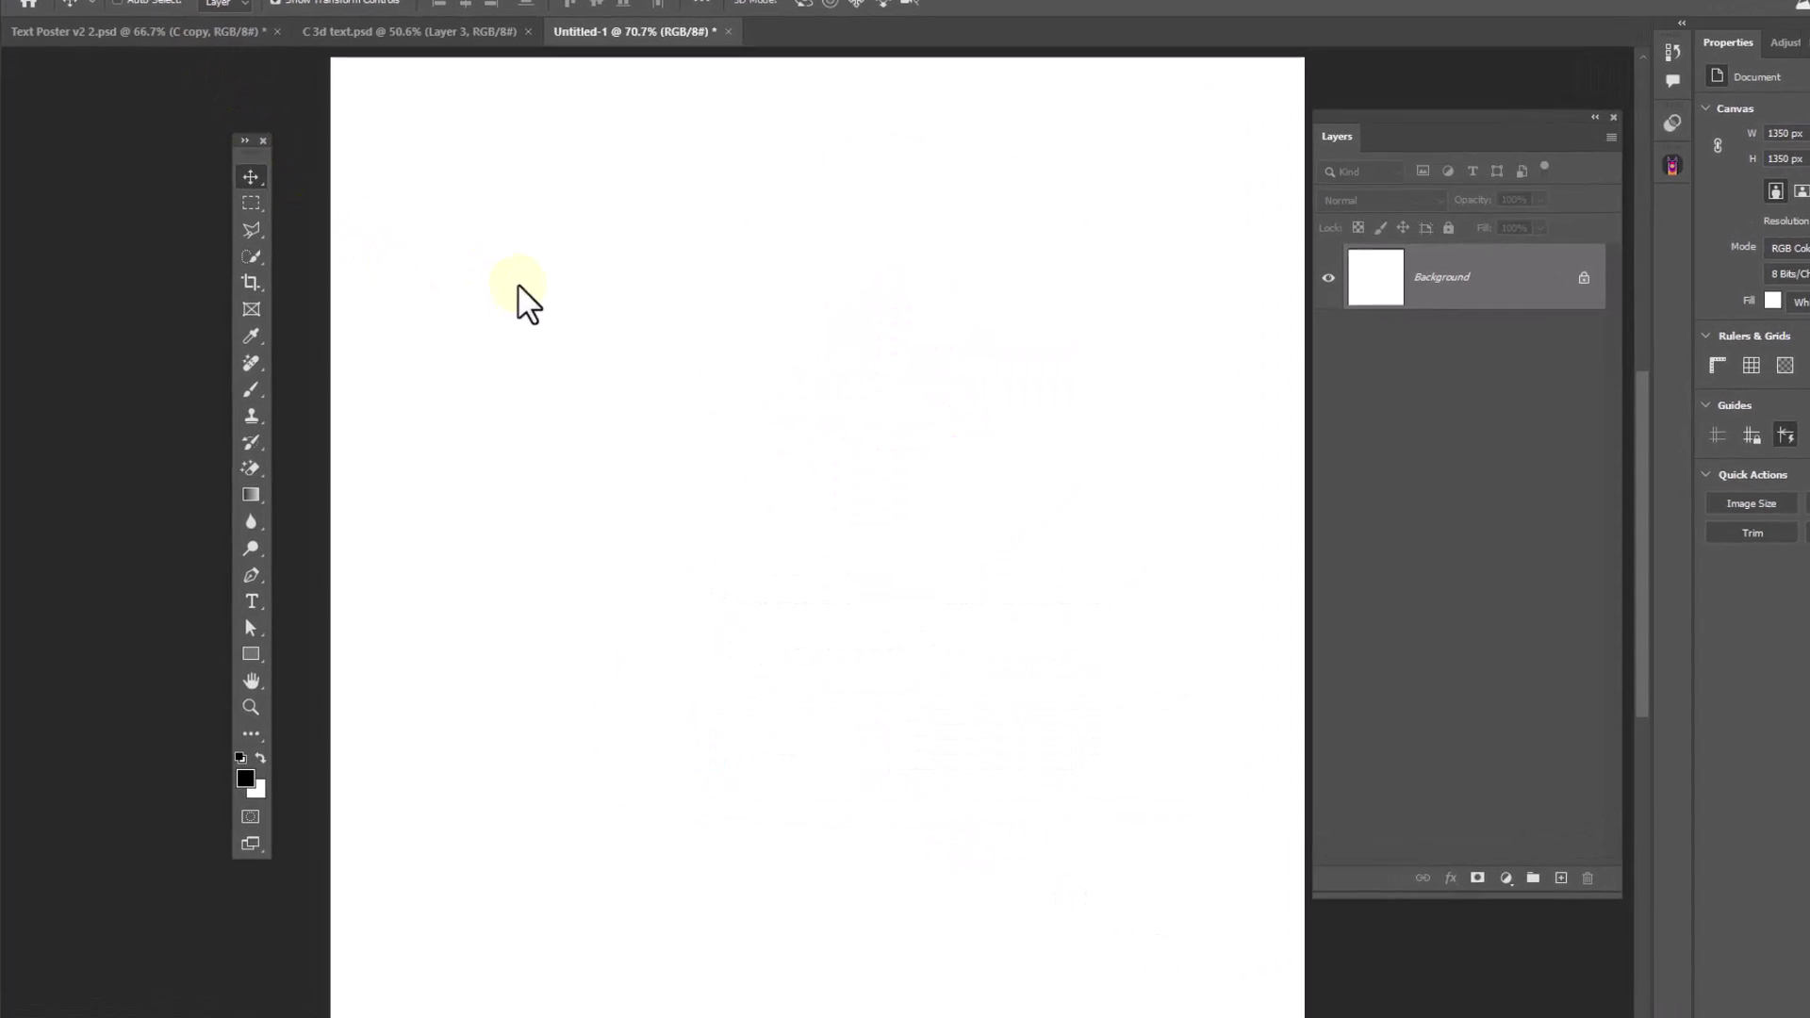
- Type a black letter C in Bebas Neue Regular on the canvas and commit it
{"action": "left_click", "coordinate": [301, 619]}
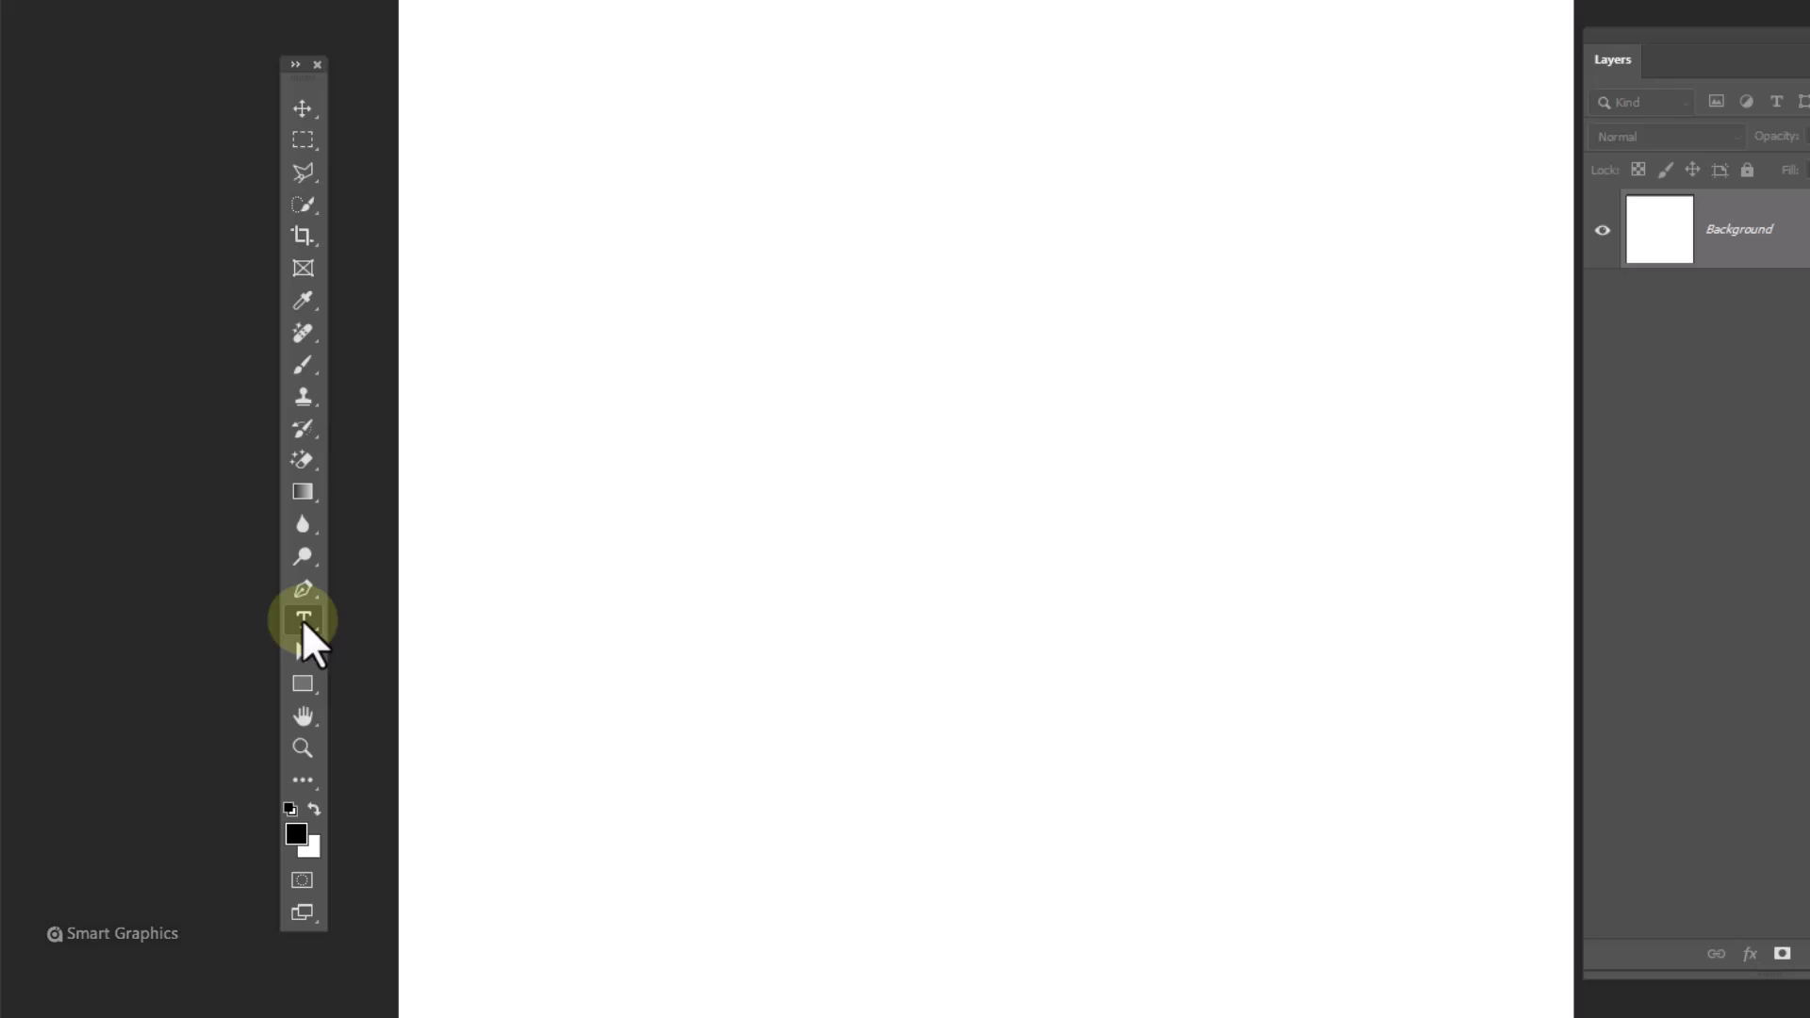
{"action": "double_click", "coordinate": [168, 49]}
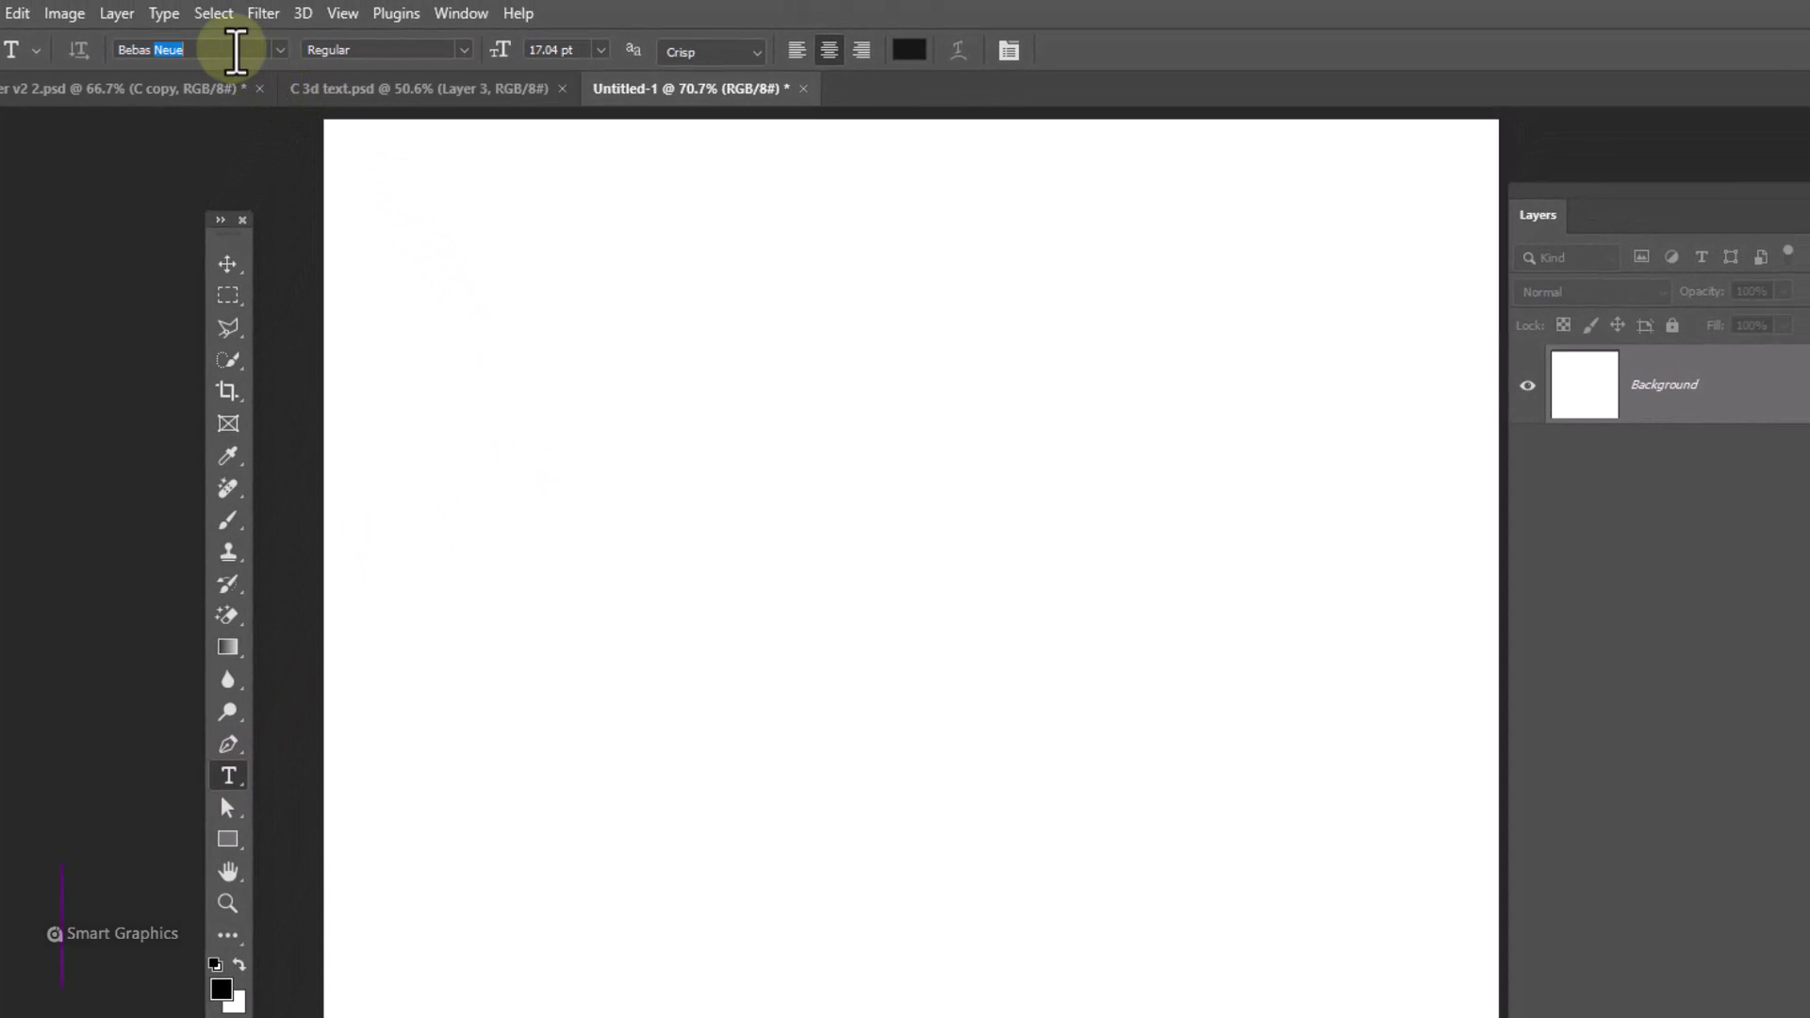
{"action": "left_click", "coordinate": [464, 50]}
{"action": "left_click", "coordinate": [466, 58]}
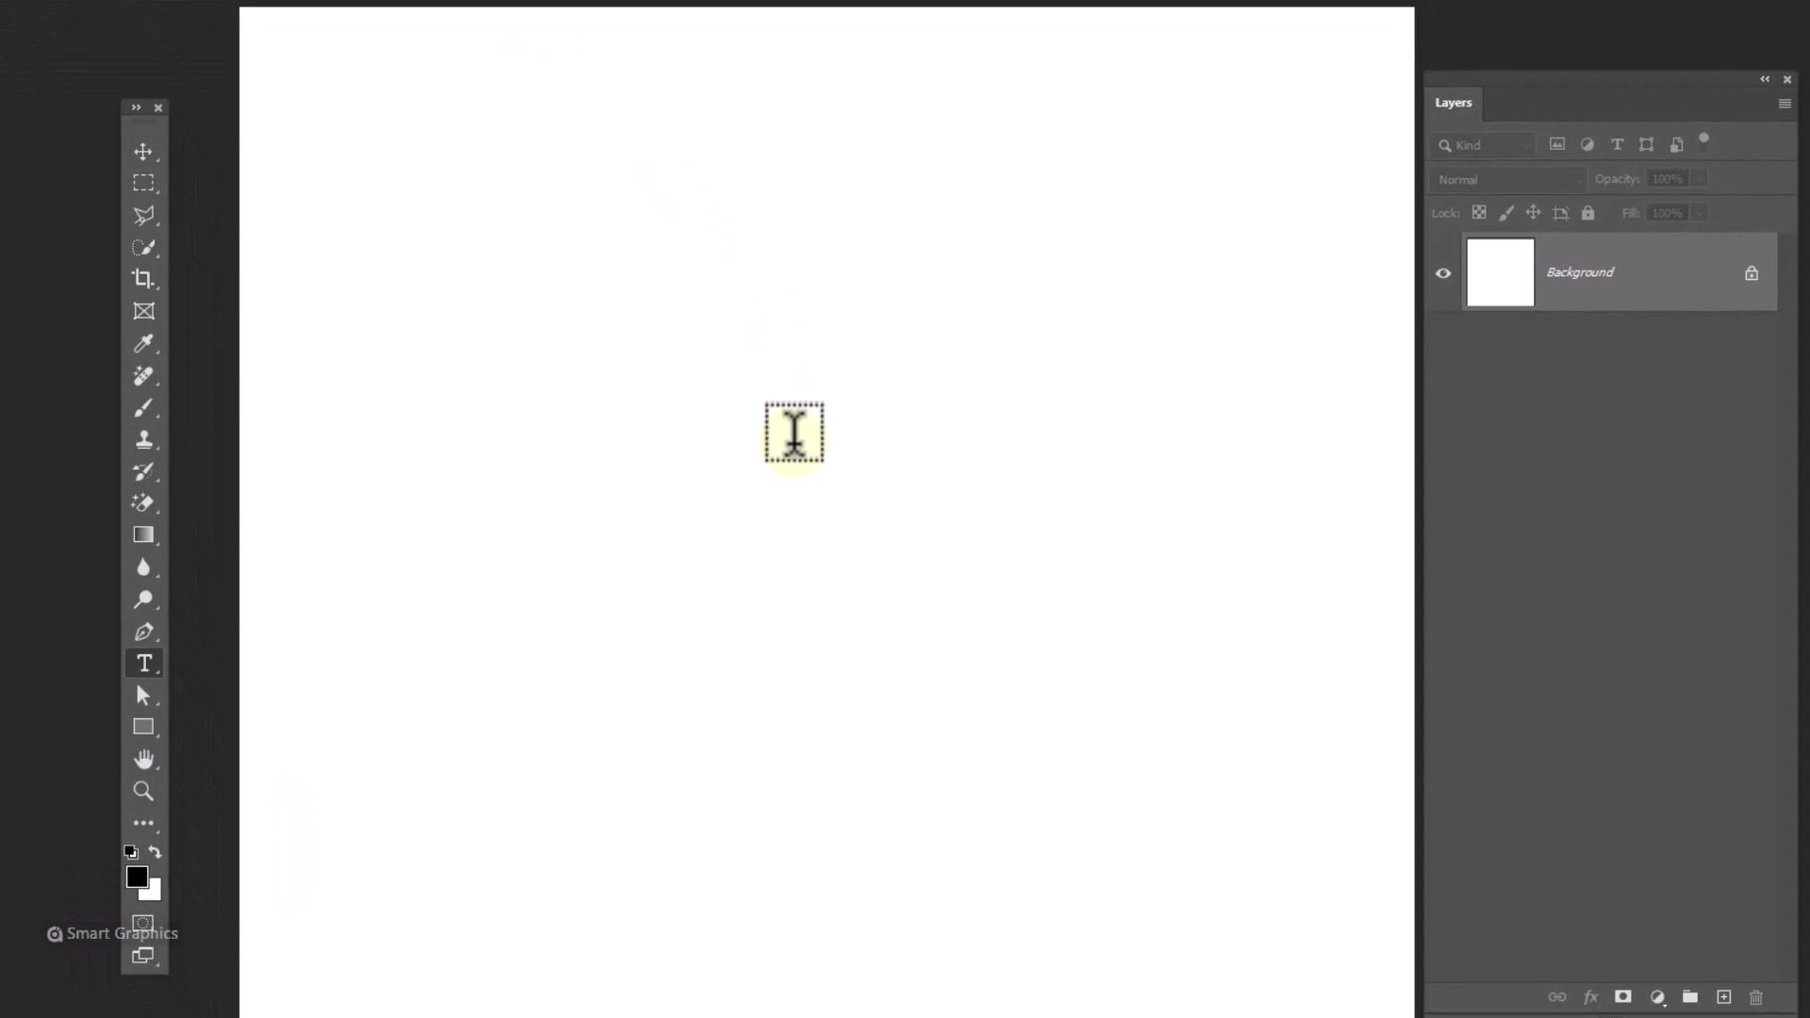
{"action": "left_click", "coordinate": [762, 652]}
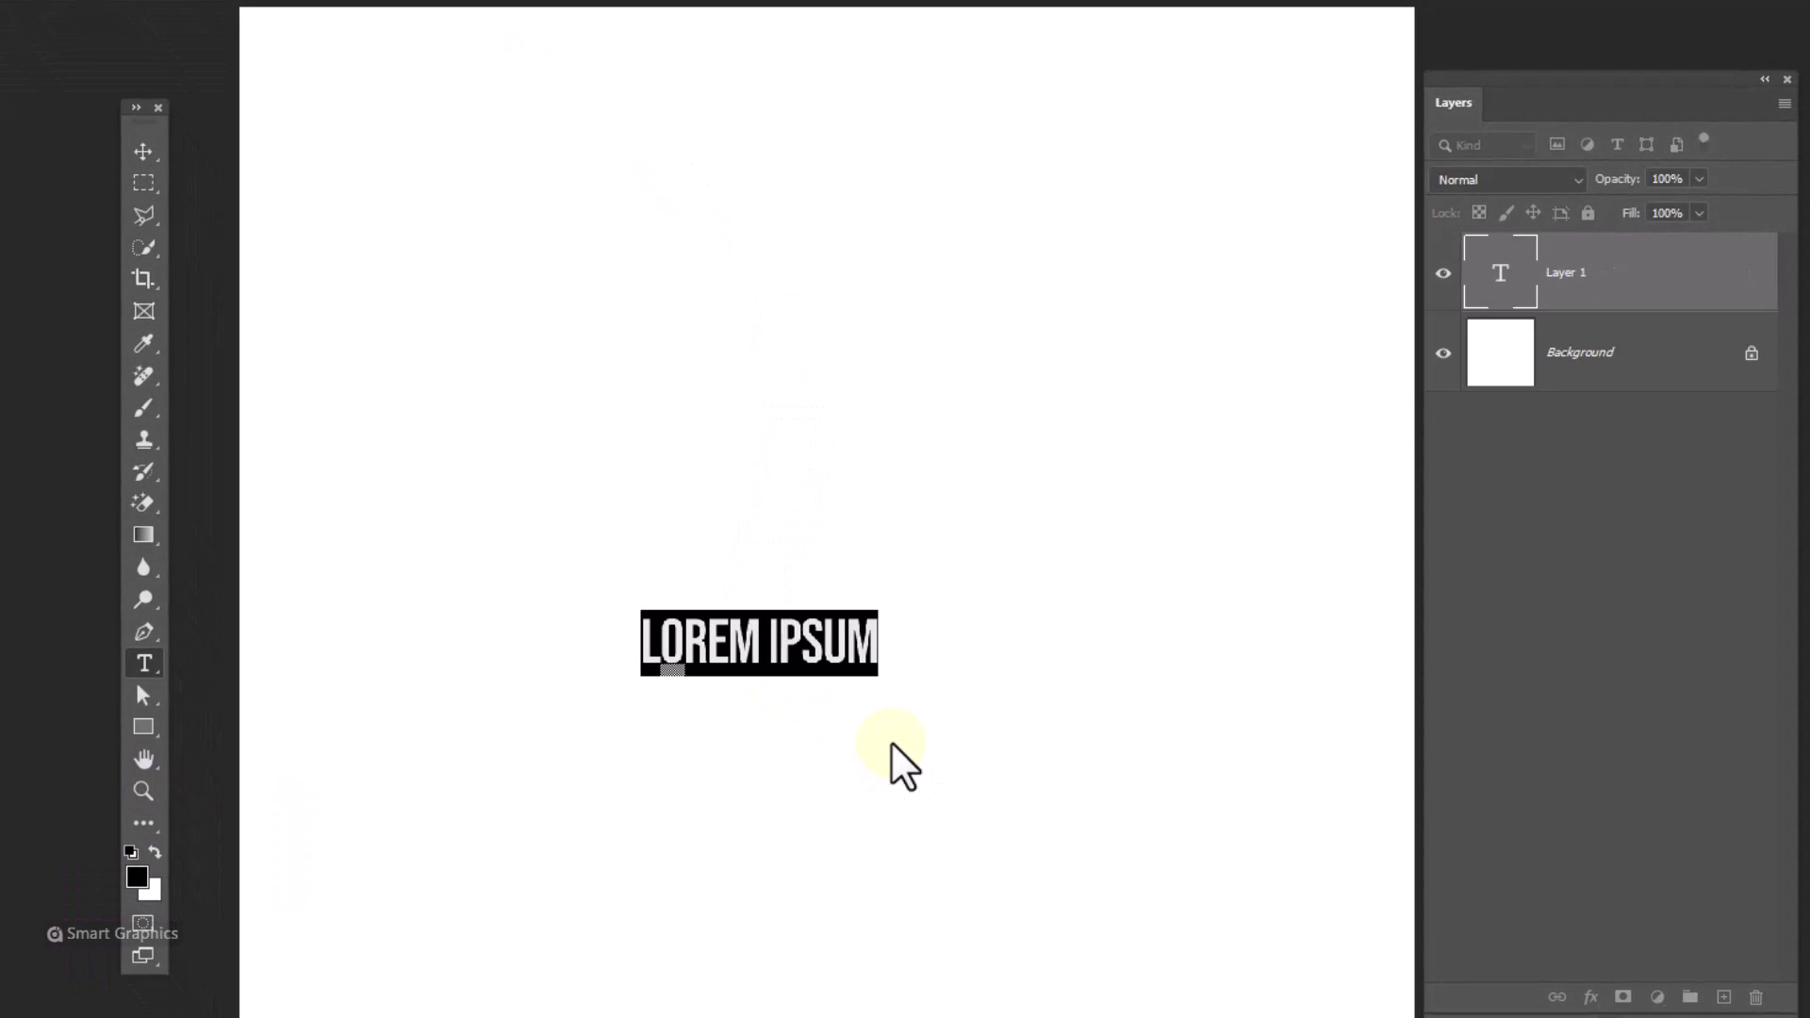
{"action": "type", "text": "C"}
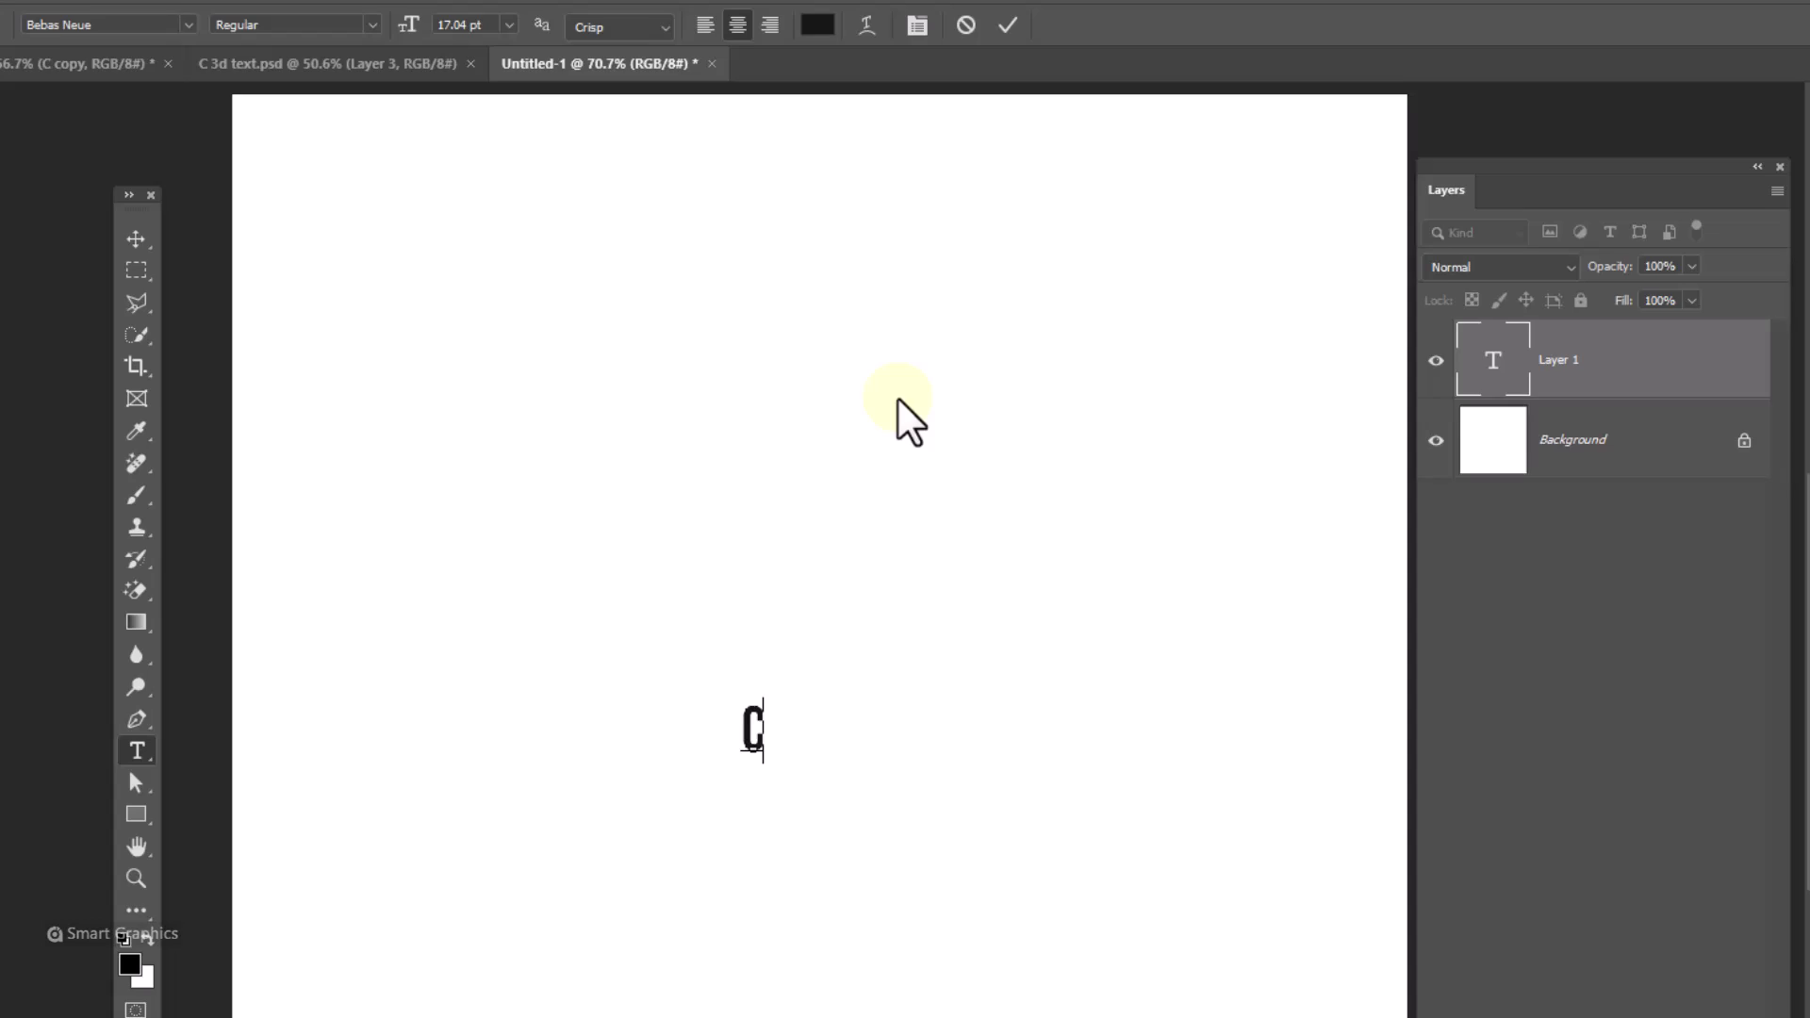
{"action": "left_click", "coordinate": [1003, 50]}
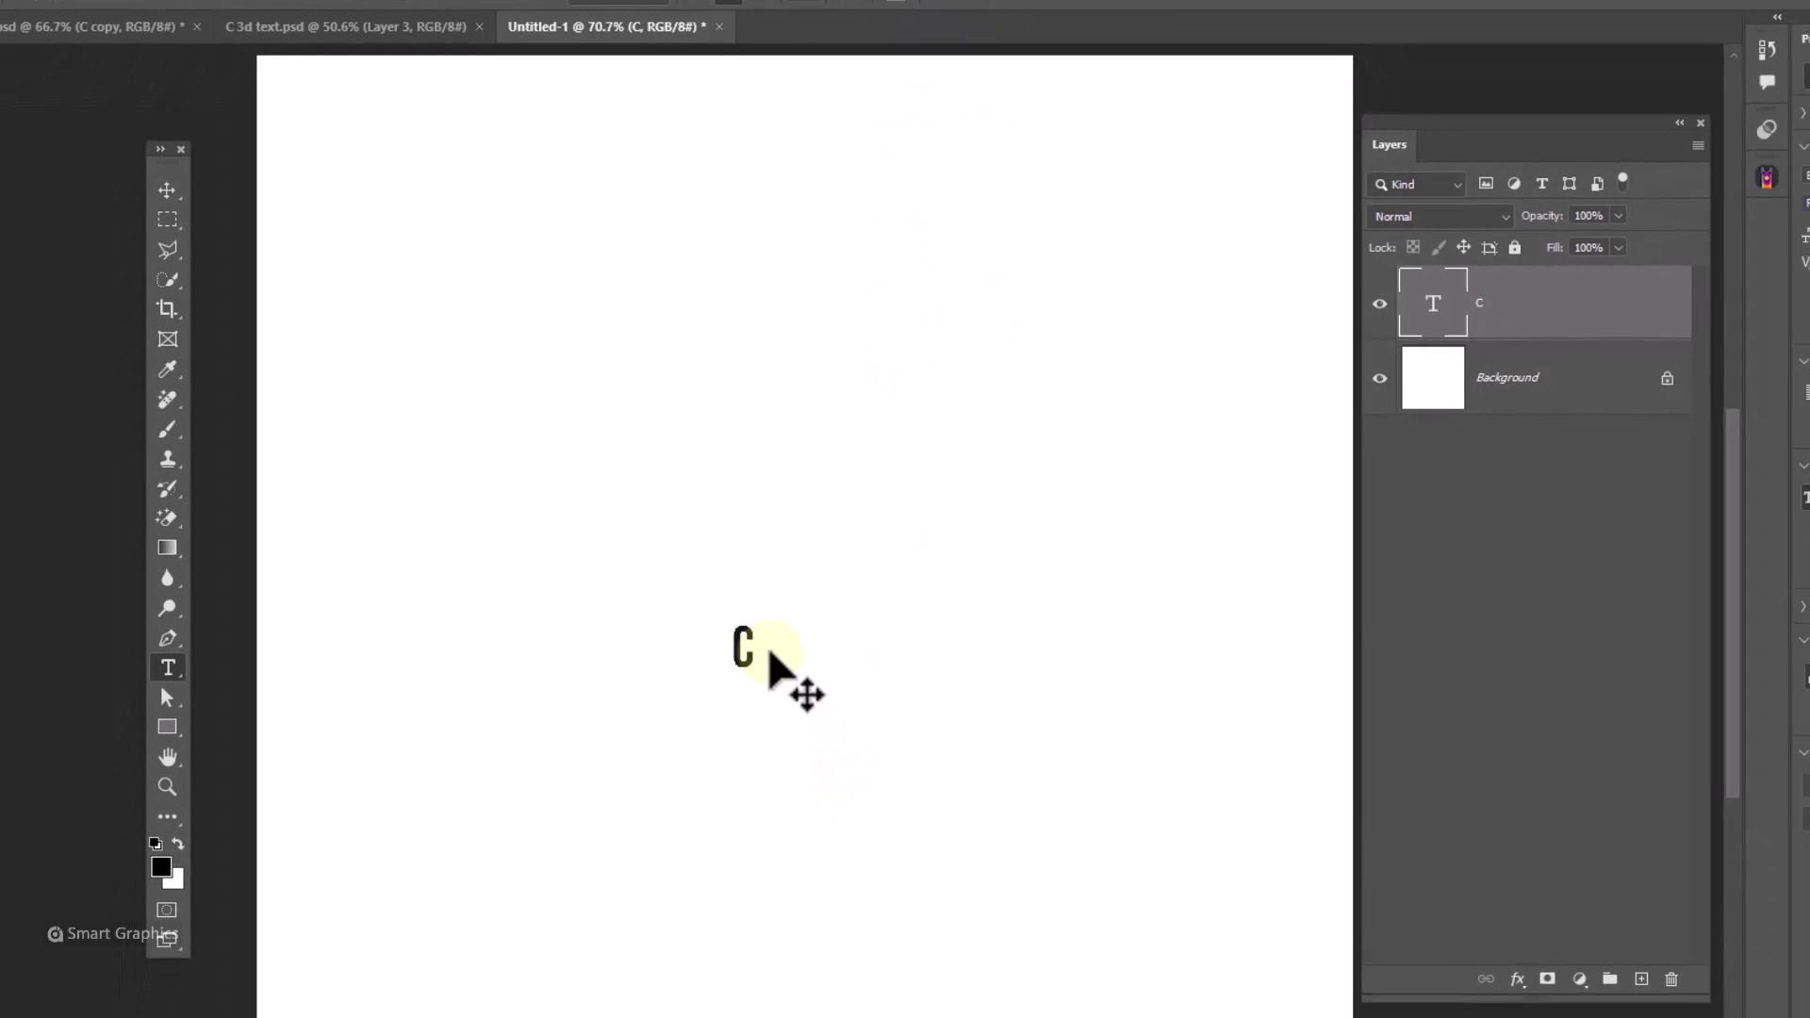
- Scale the C to 257.88 pt, duplicate it, and make the original grey, shifted 51 px right
{"action": "left_click_drag", "start_coordinate": [745, 575], "coordinate": [990, 614]}
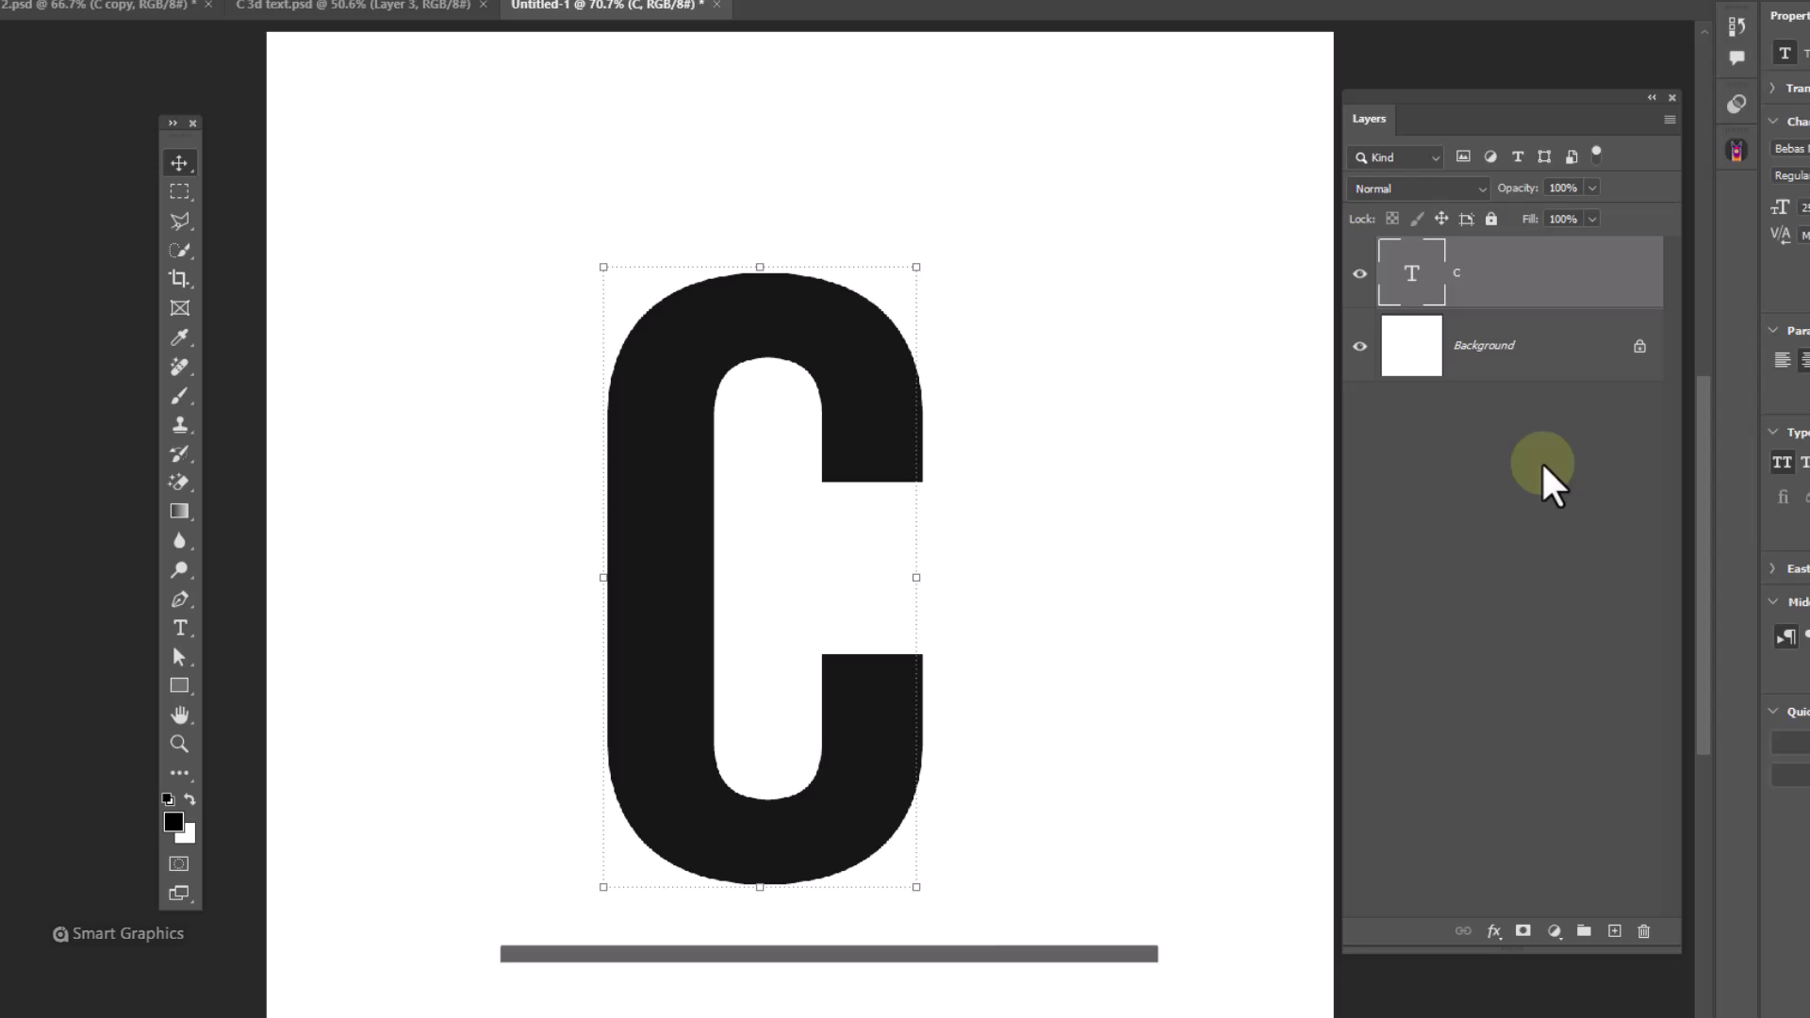
{"action": "key", "text": "ctrl+j"}
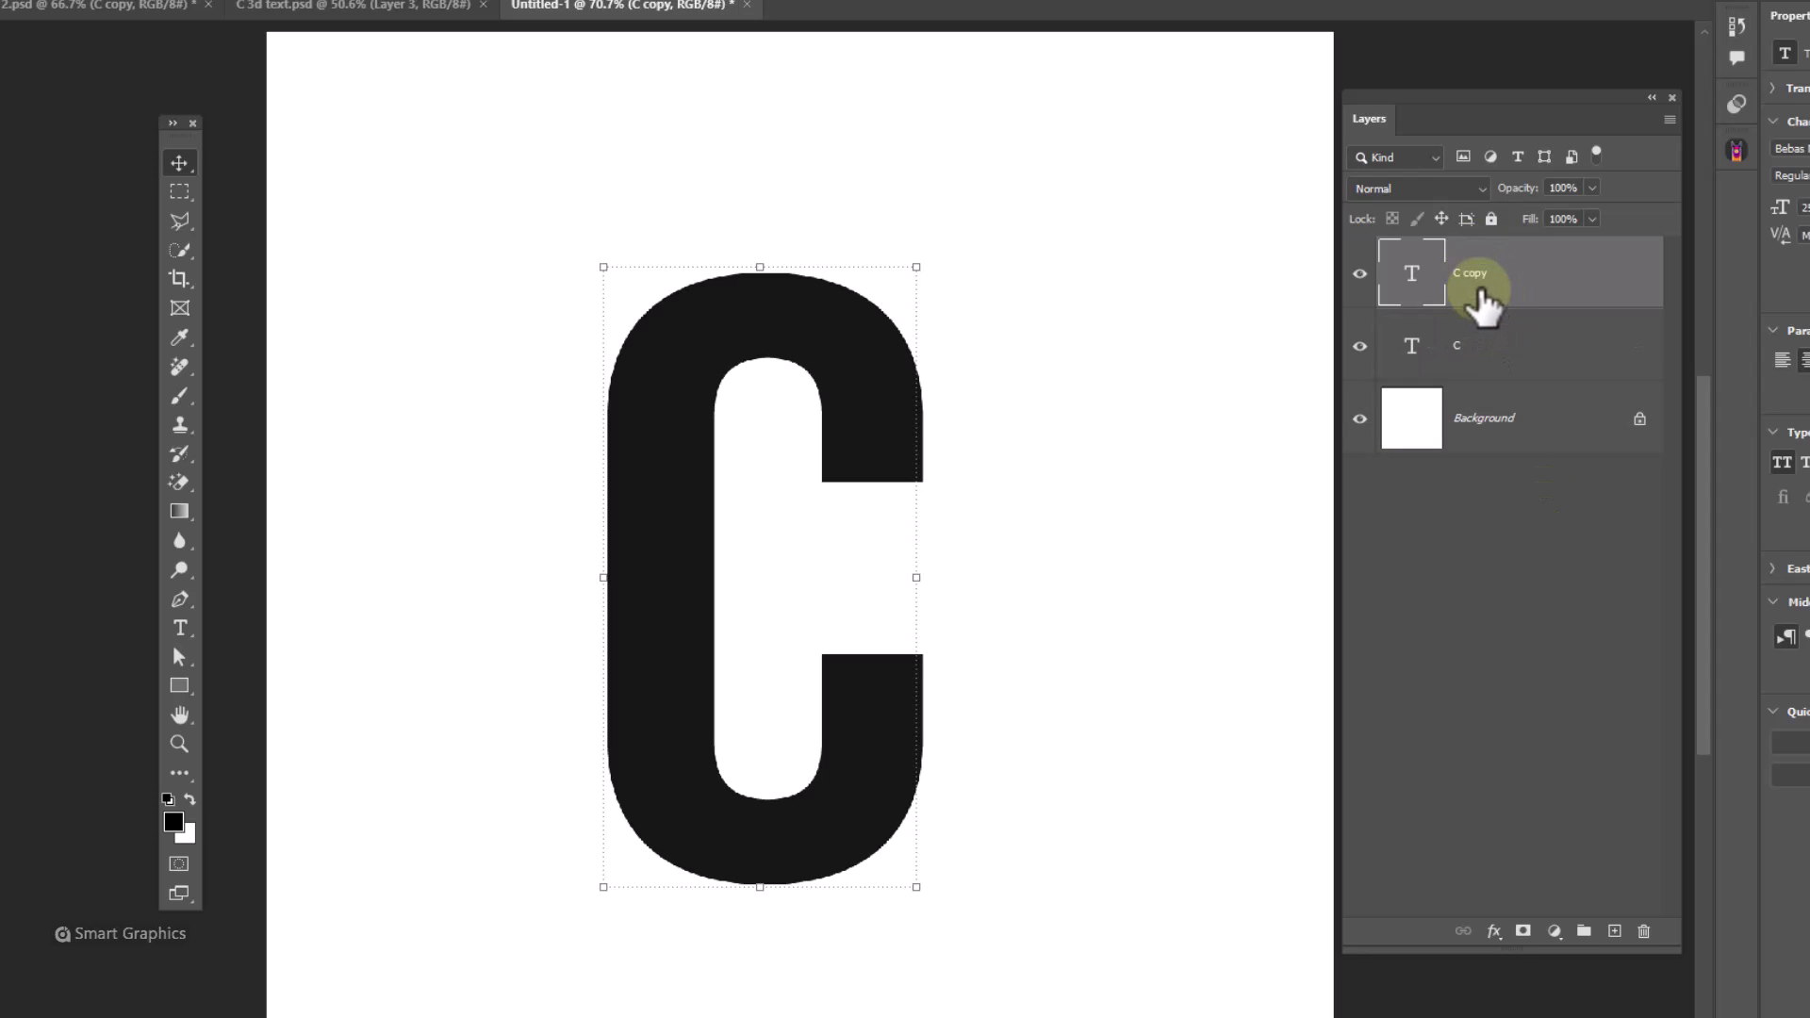
{"action": "left_click", "coordinate": [1492, 353]}
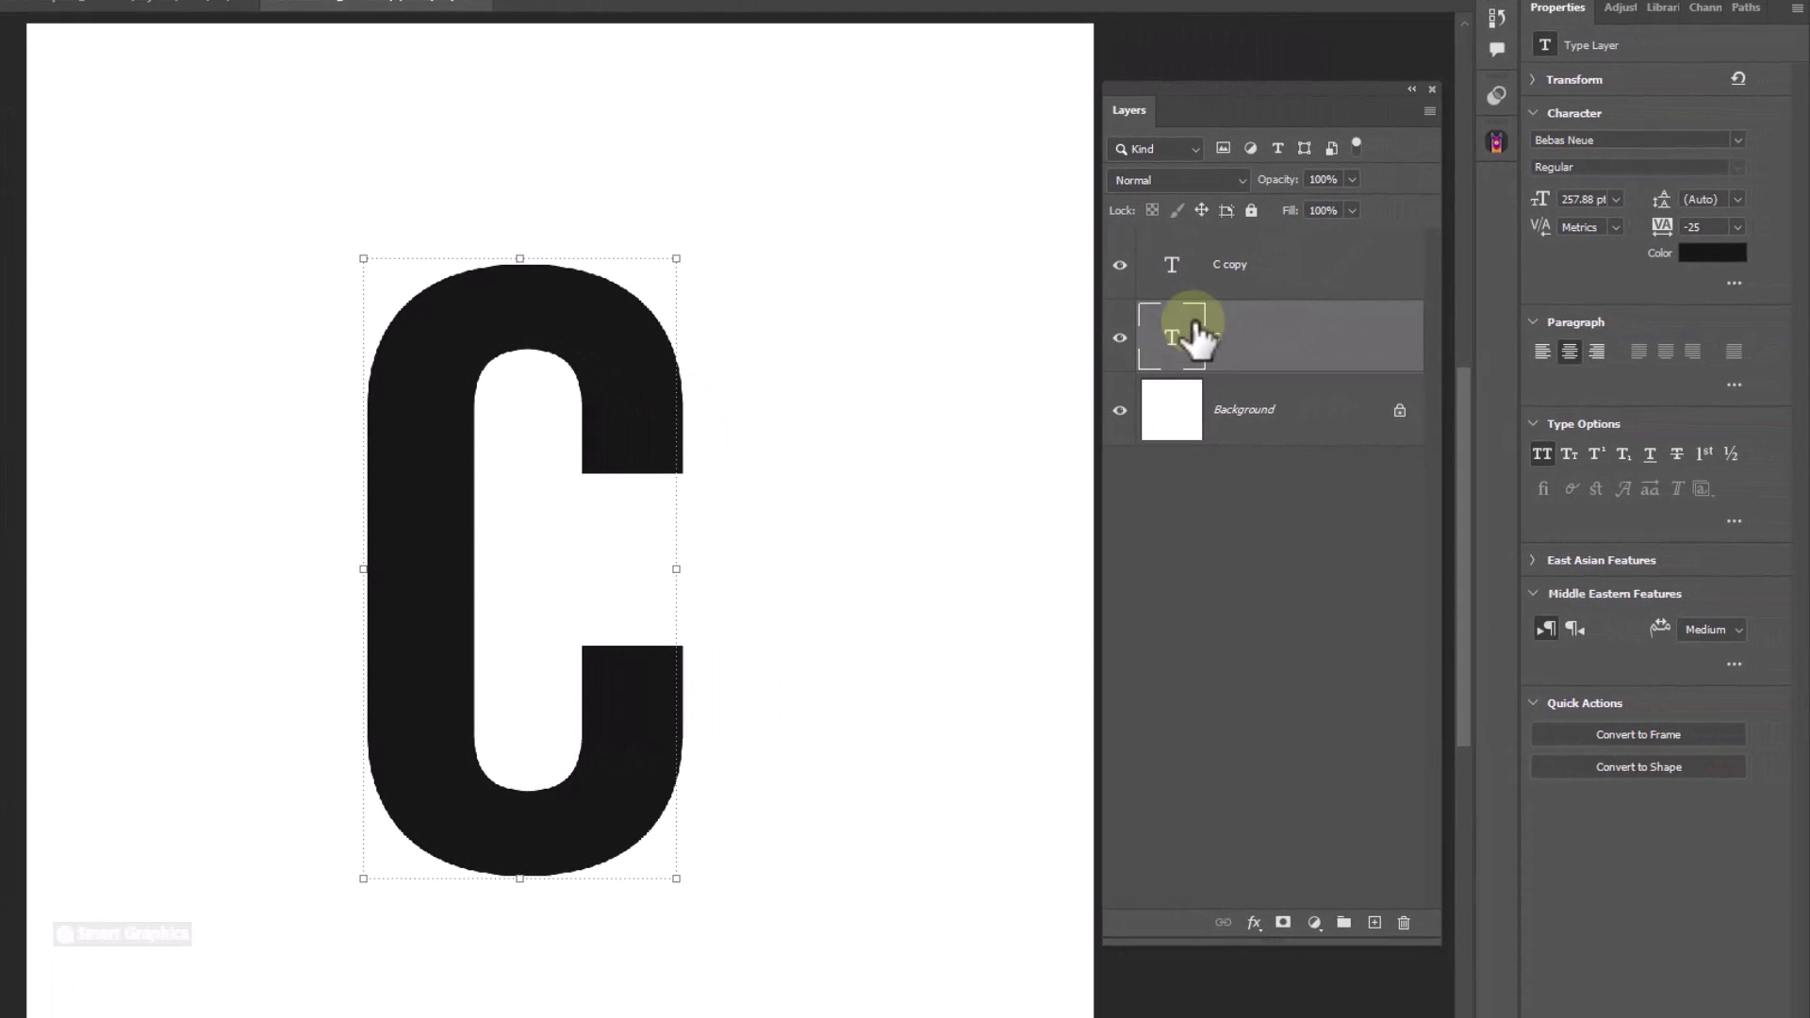
{"action": "left_click", "coordinate": [1708, 254]}
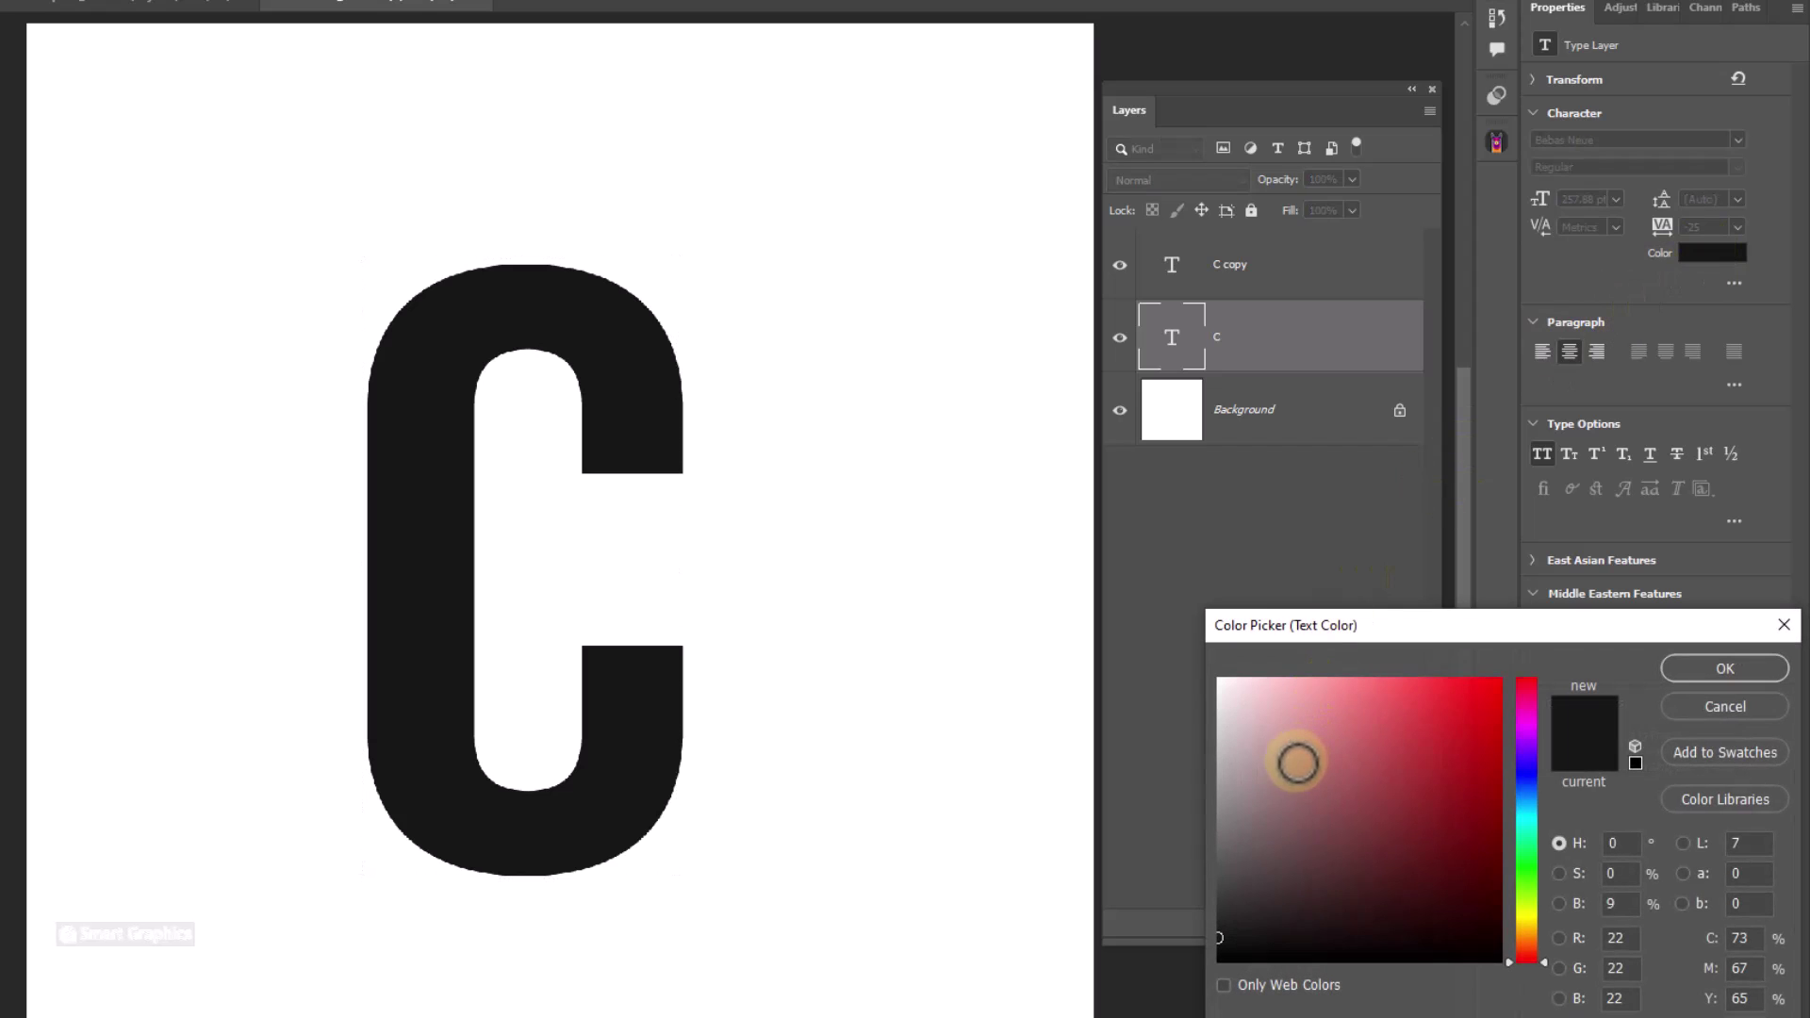
{"action": "left_click_drag", "start_coordinate": [1297, 763], "coordinate": [1185, 797]}
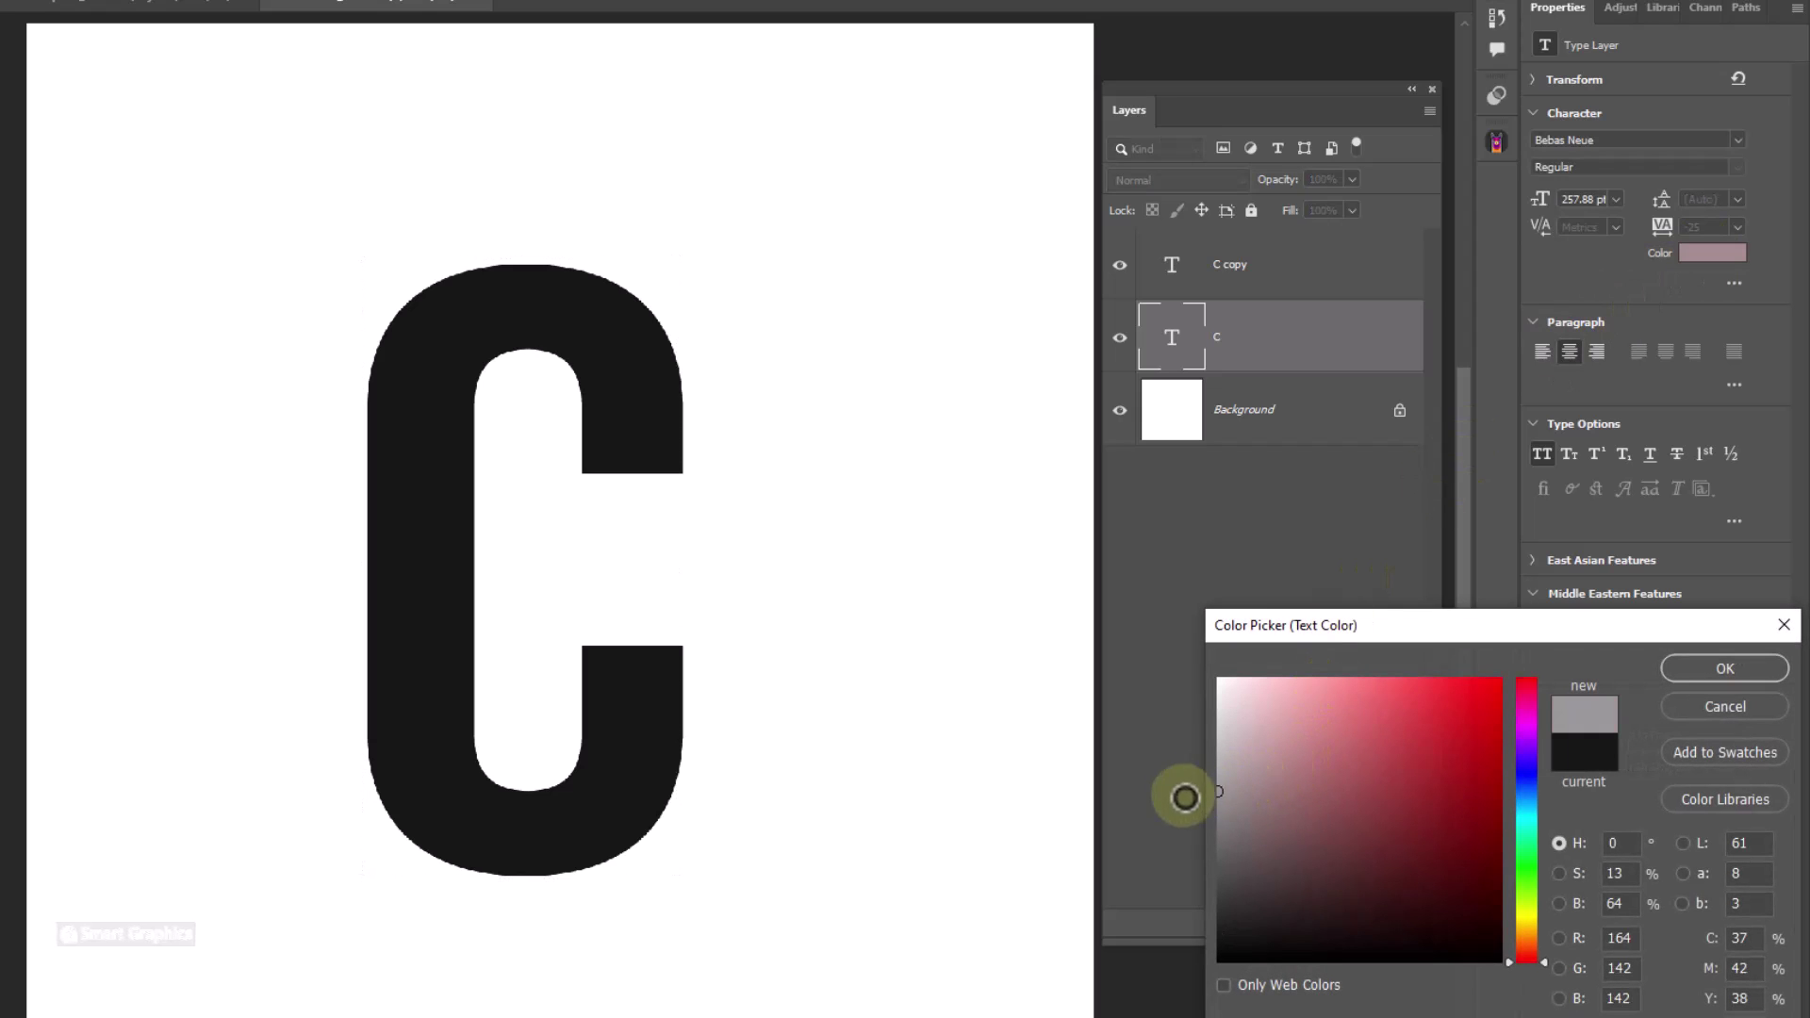
{"action": "left_click", "coordinate": [1706, 667]}
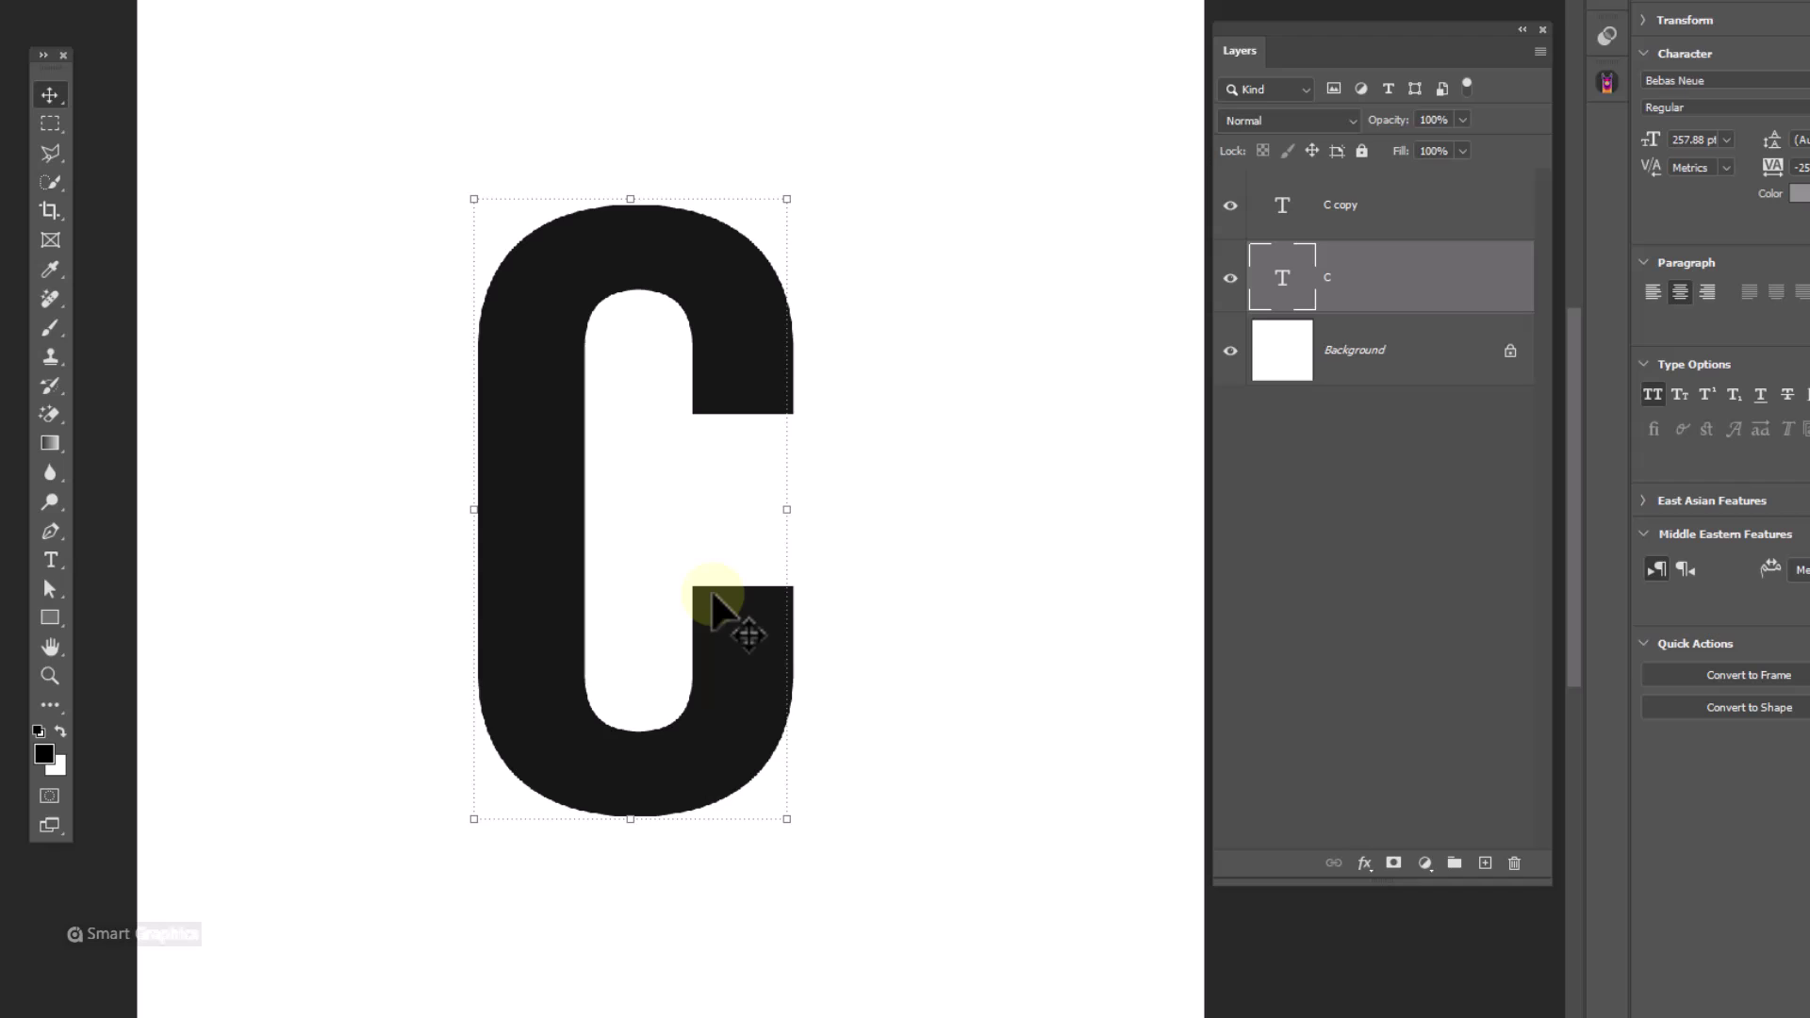
{"action": "left_click_drag", "start_coordinate": [716, 594], "coordinate": [779, 599]}
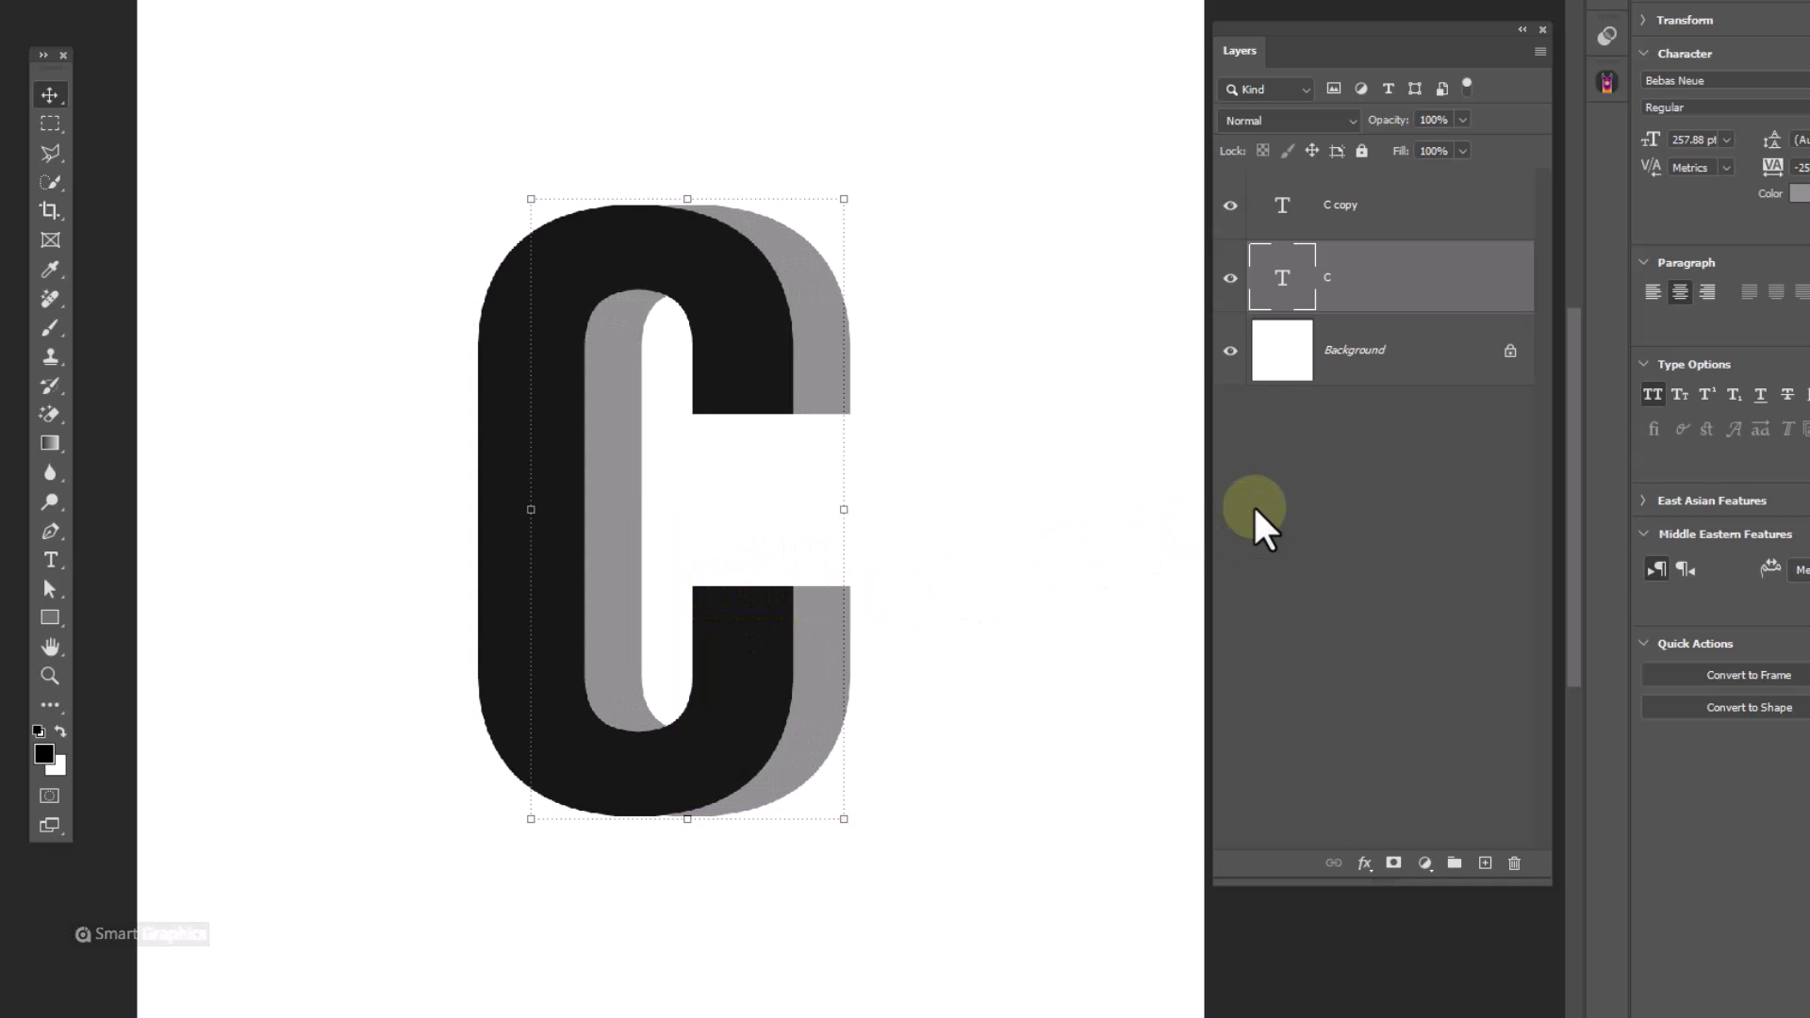
- Set up the Pen tool in Shape mode with a dark brown fill
{"action": "right_click", "coordinate": [50, 531]}
{"action": "left_click", "coordinate": [122, 528]}
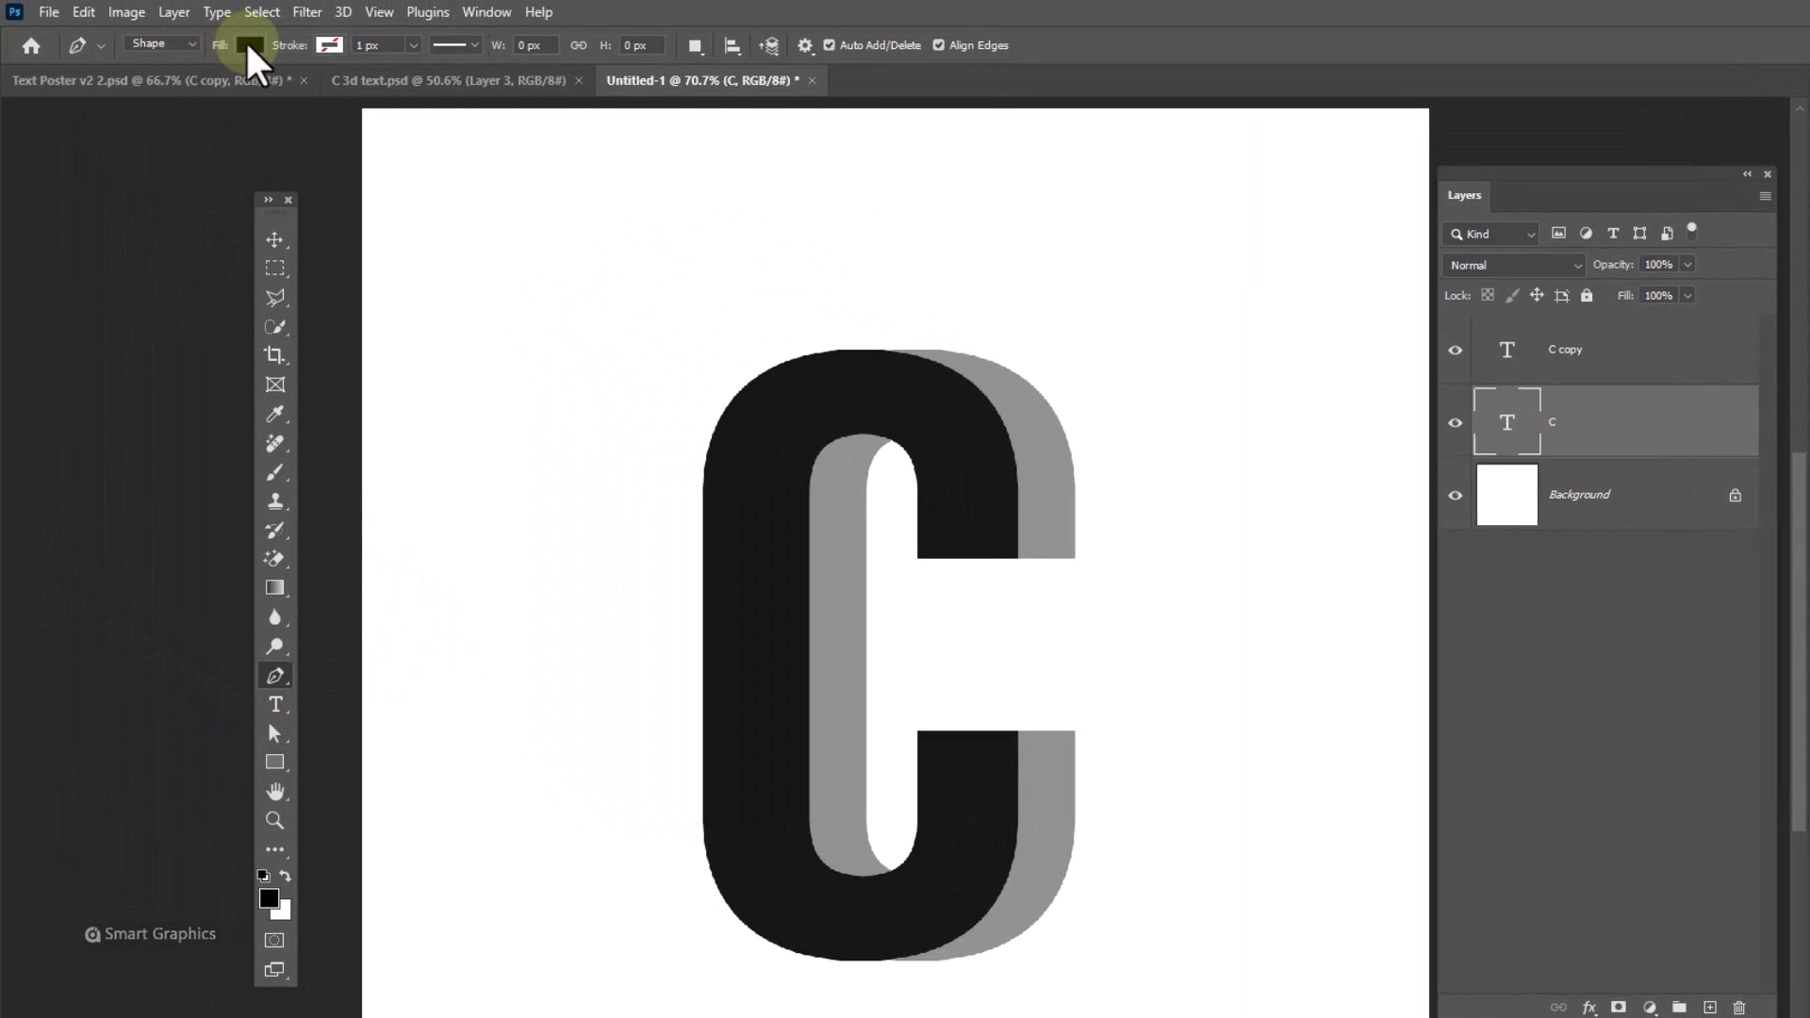
{"action": "left_click", "coordinate": [250, 46]}
{"action": "left_click", "coordinate": [209, 164]}
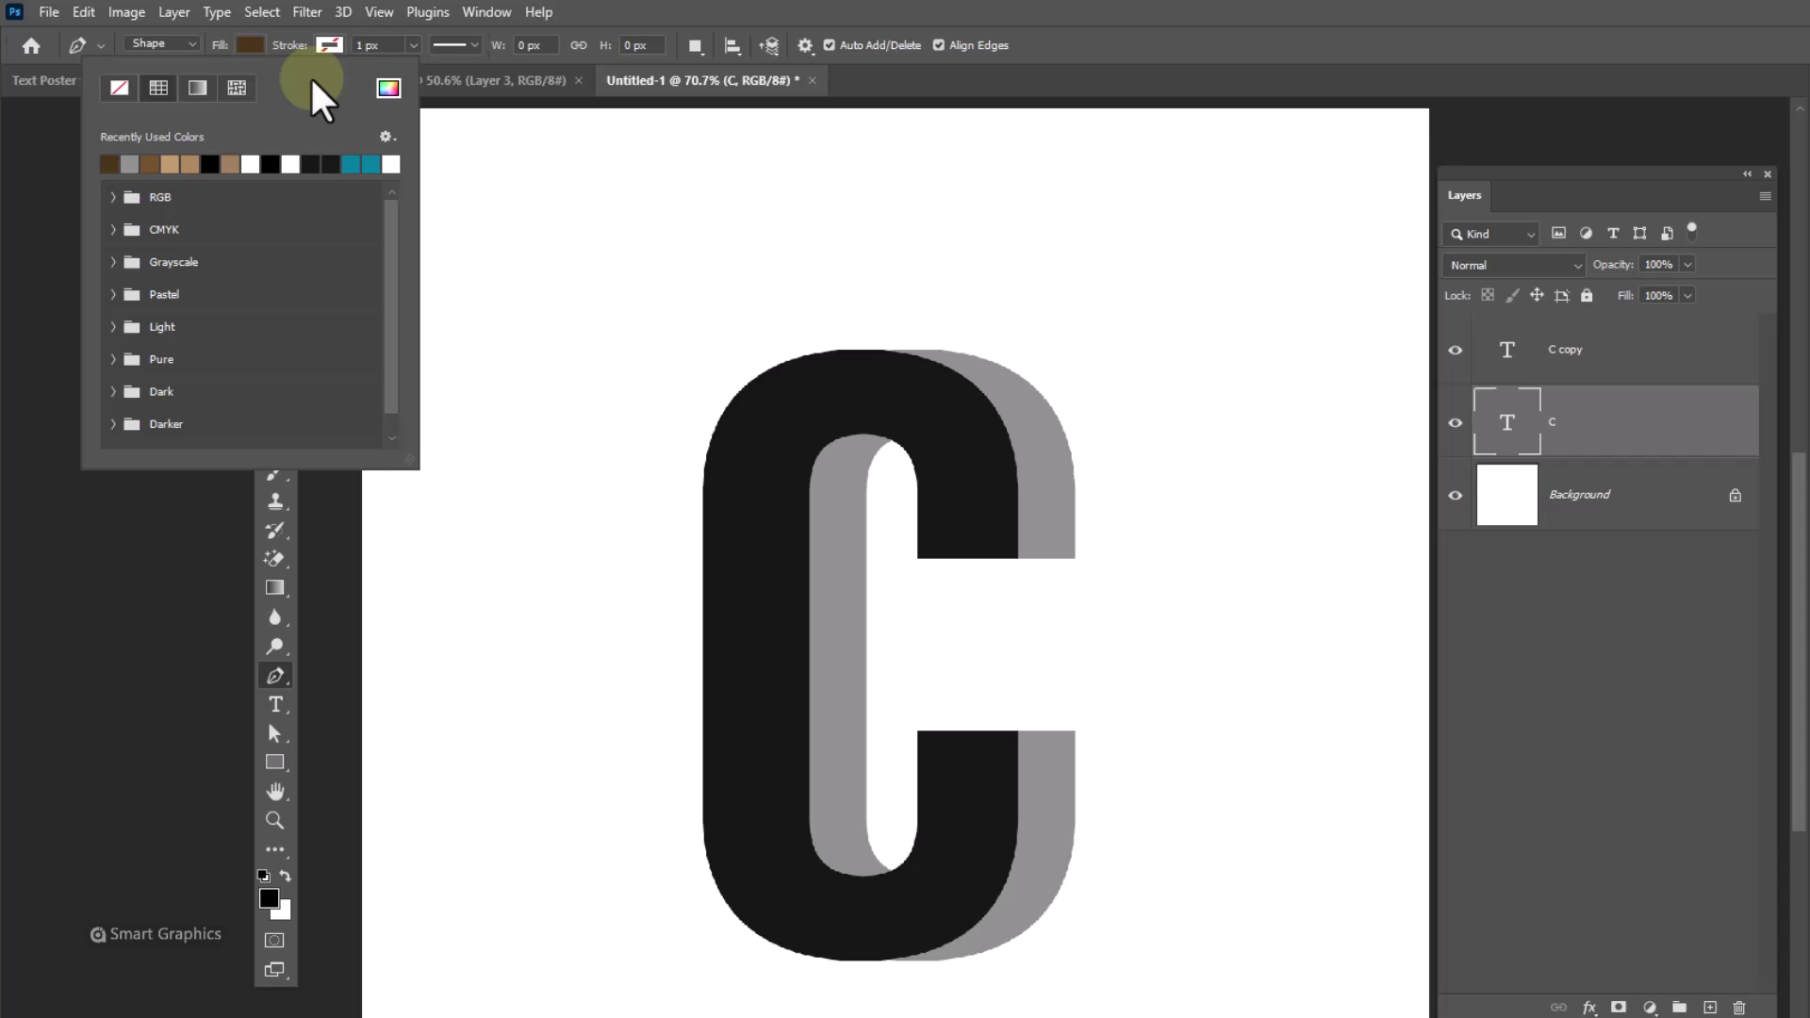
{"action": "left_click", "coordinate": [646, 20]}
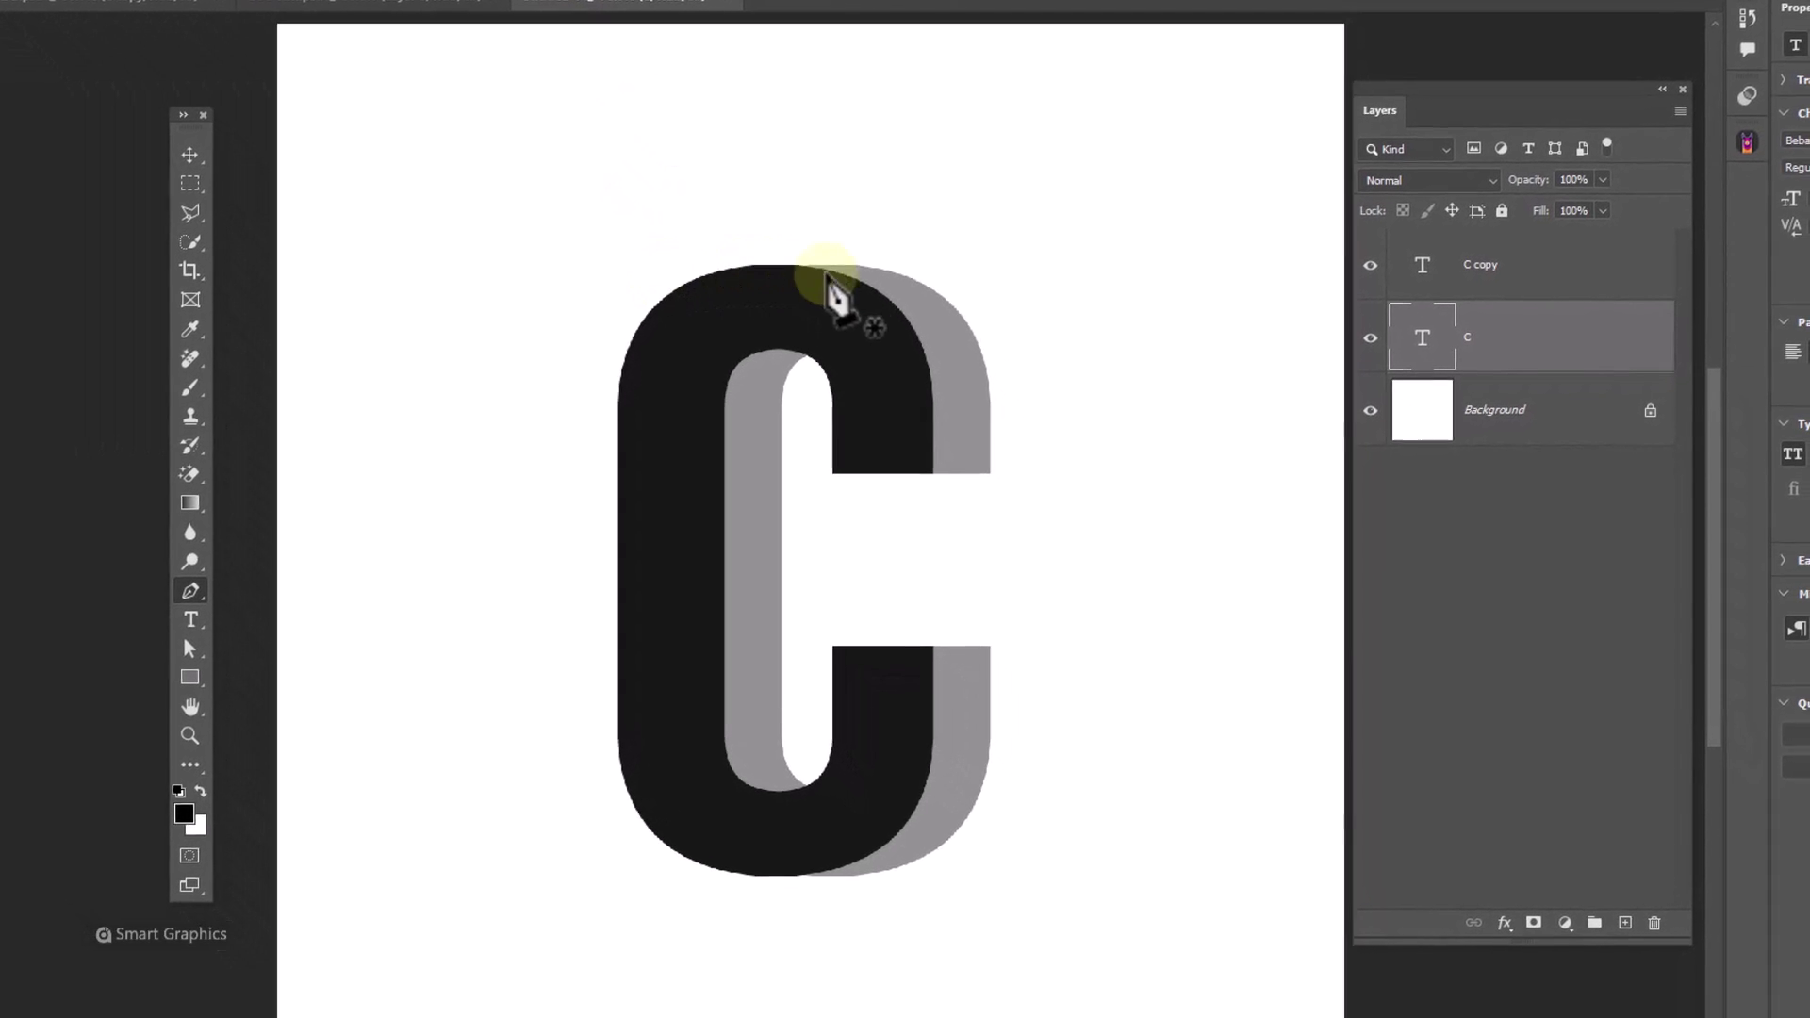
- Draw brown shapes Shape 1 and Shape 2 bridging the bottom and top curves between both Cs
{"action": "left_click", "coordinate": [893, 868]}
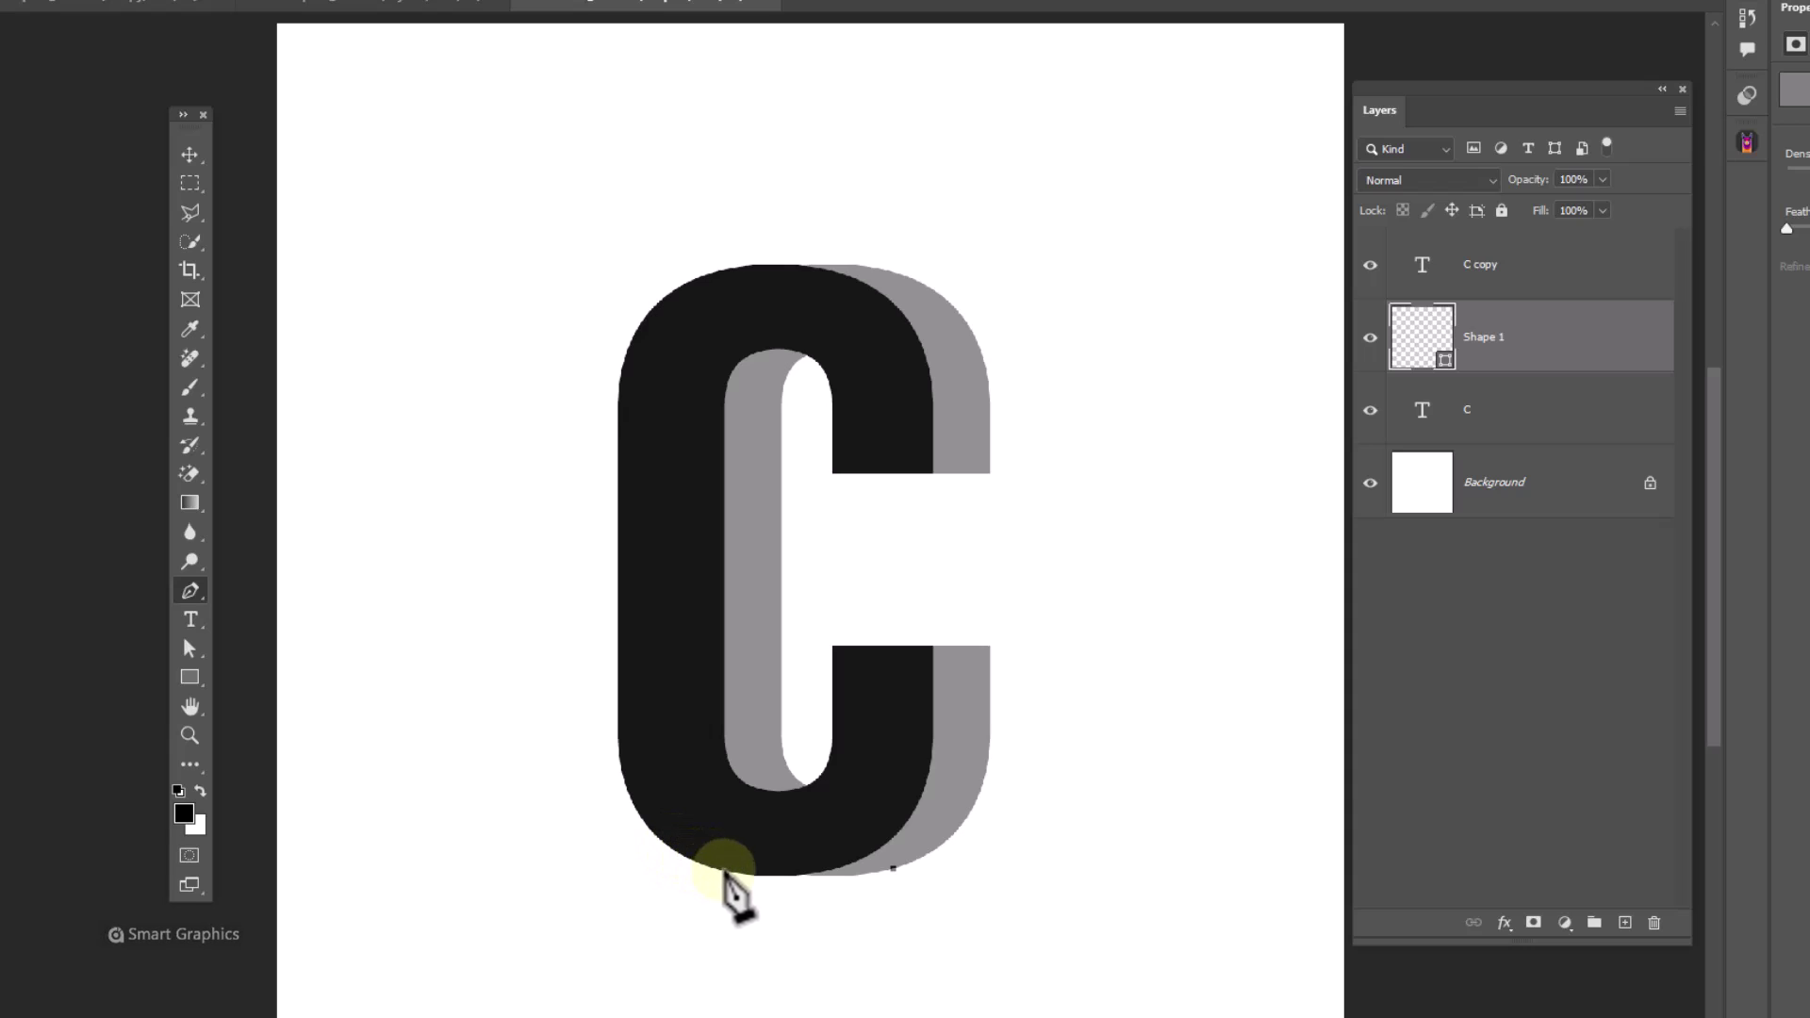
{"action": "left_click", "coordinate": [750, 838]}
{"action": "left_click", "coordinate": [823, 838]}
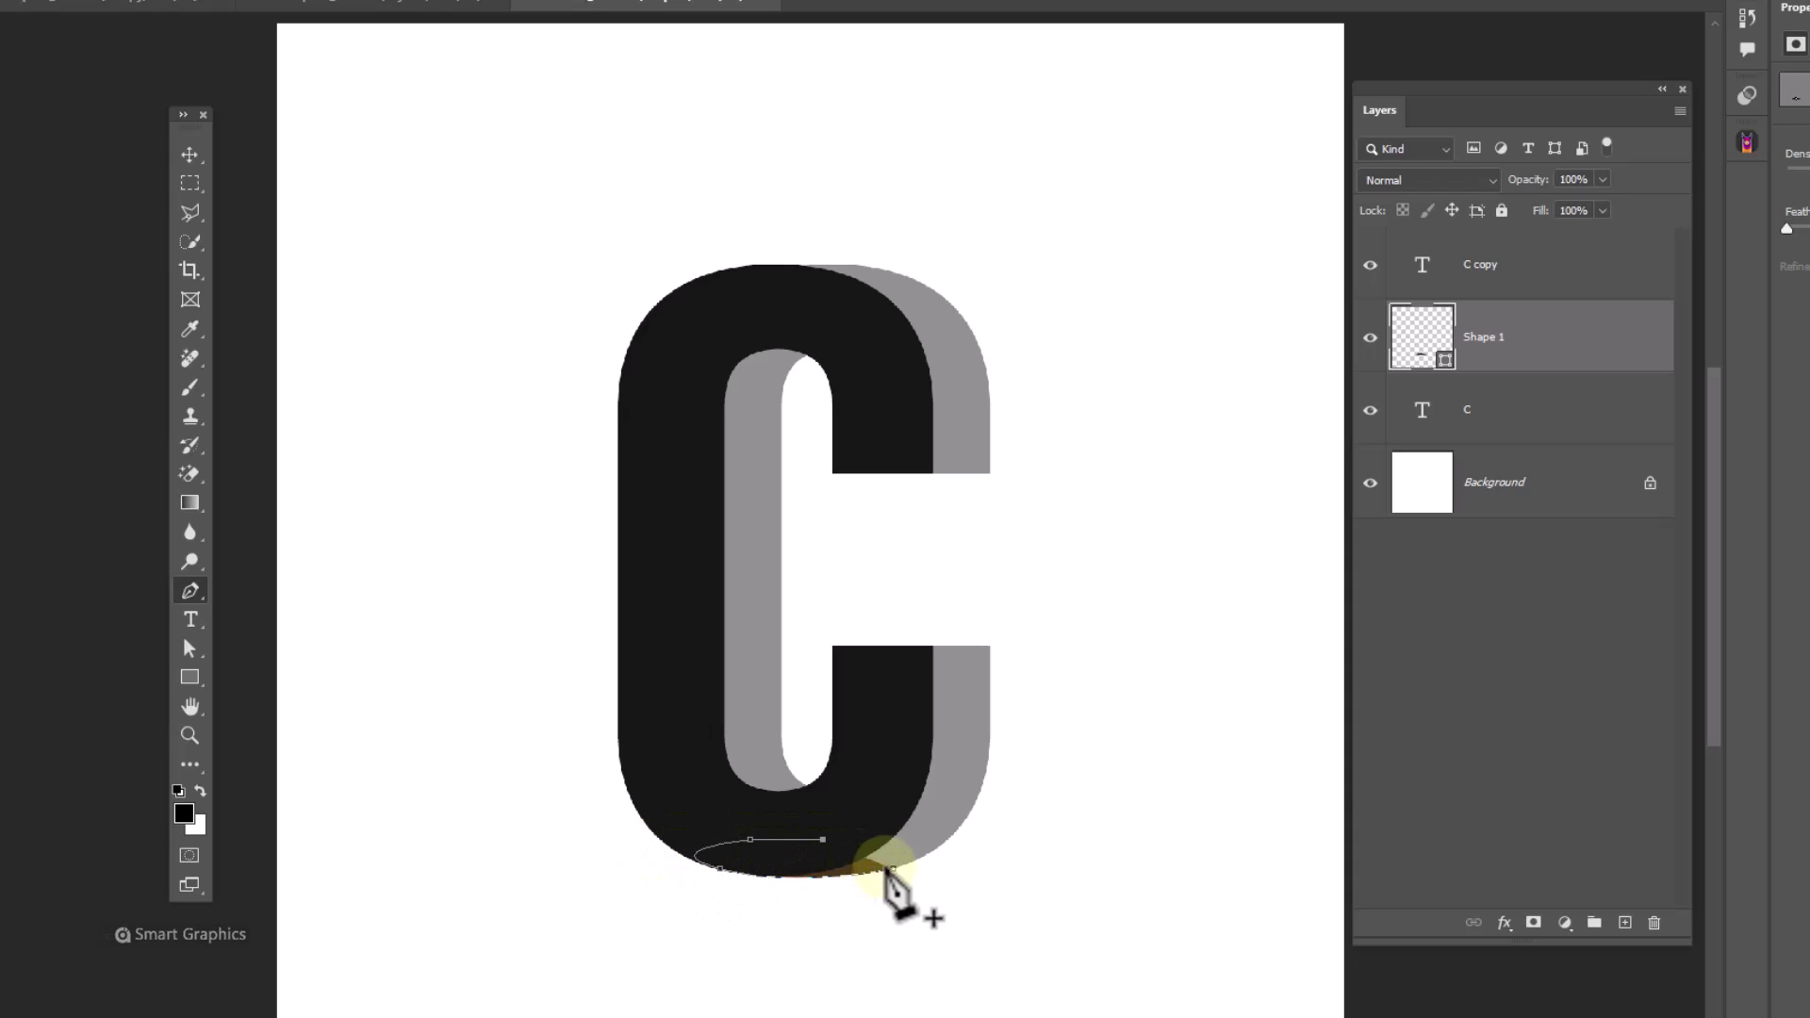
{"action": "left_click", "coordinate": [893, 868]}
{"action": "left_click", "coordinate": [887, 272]}
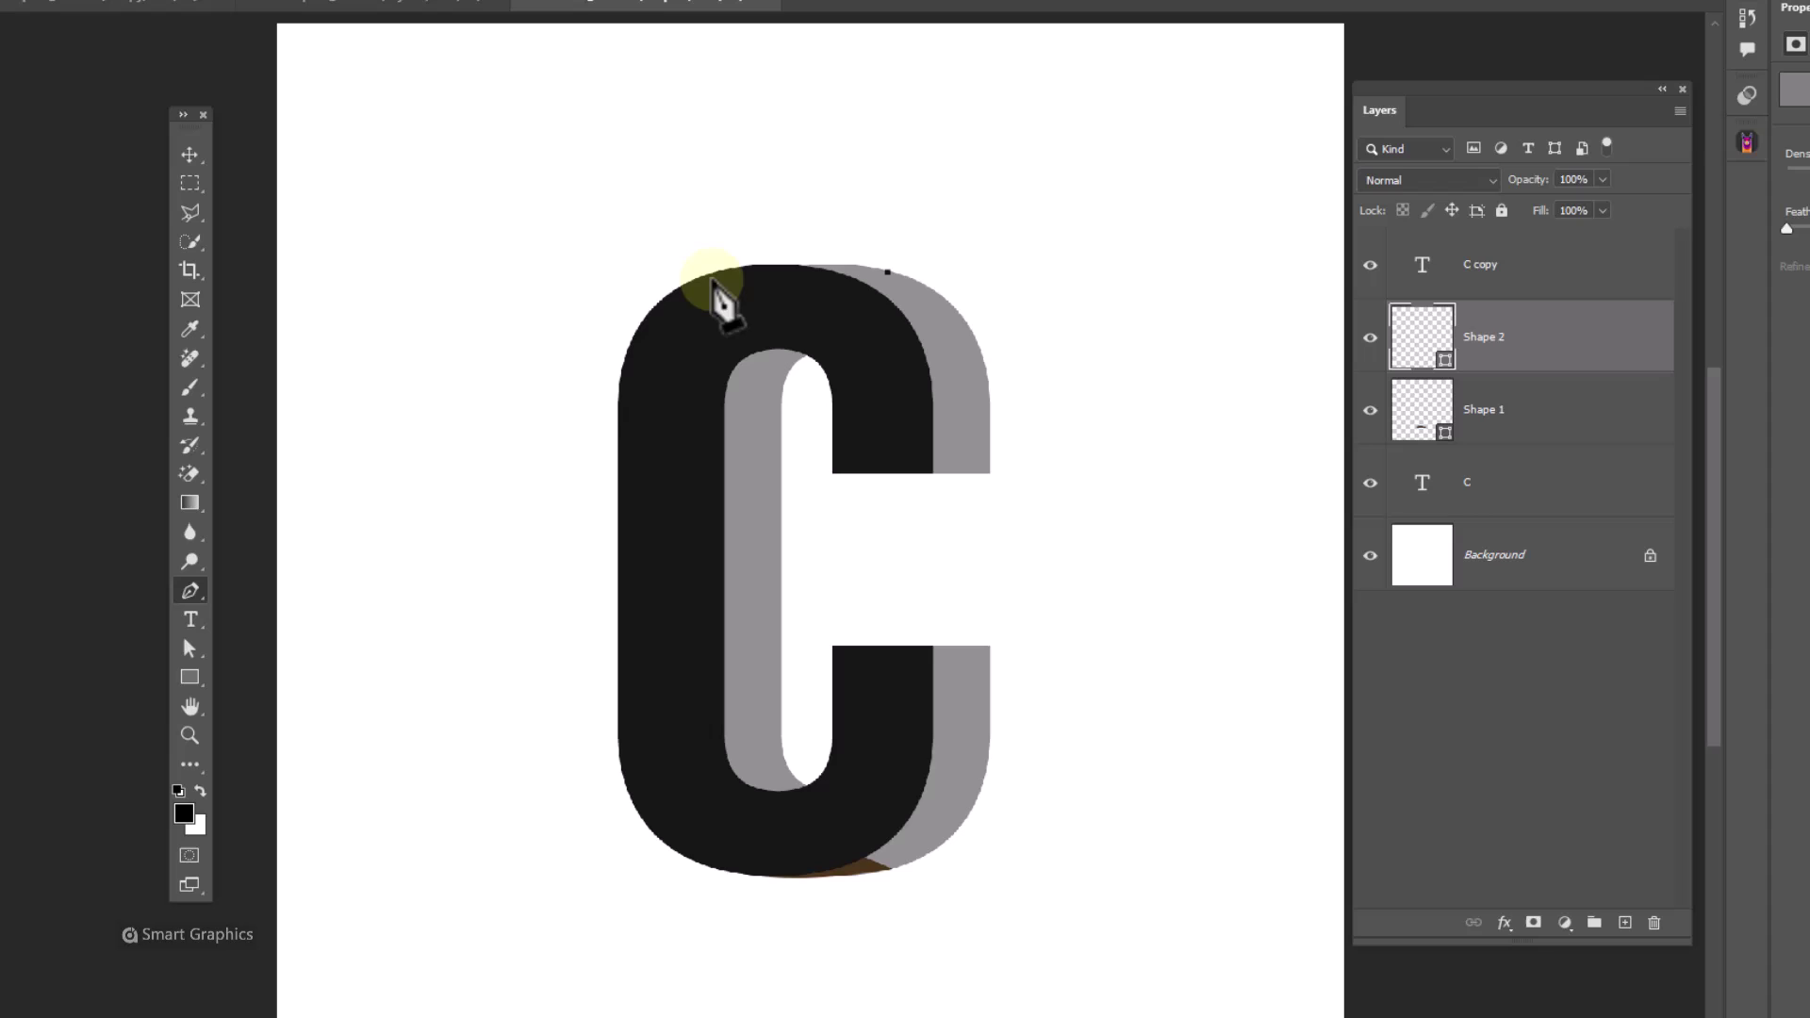
{"action": "left_click", "coordinate": [736, 298]}
{"action": "left_click", "coordinate": [877, 296]}
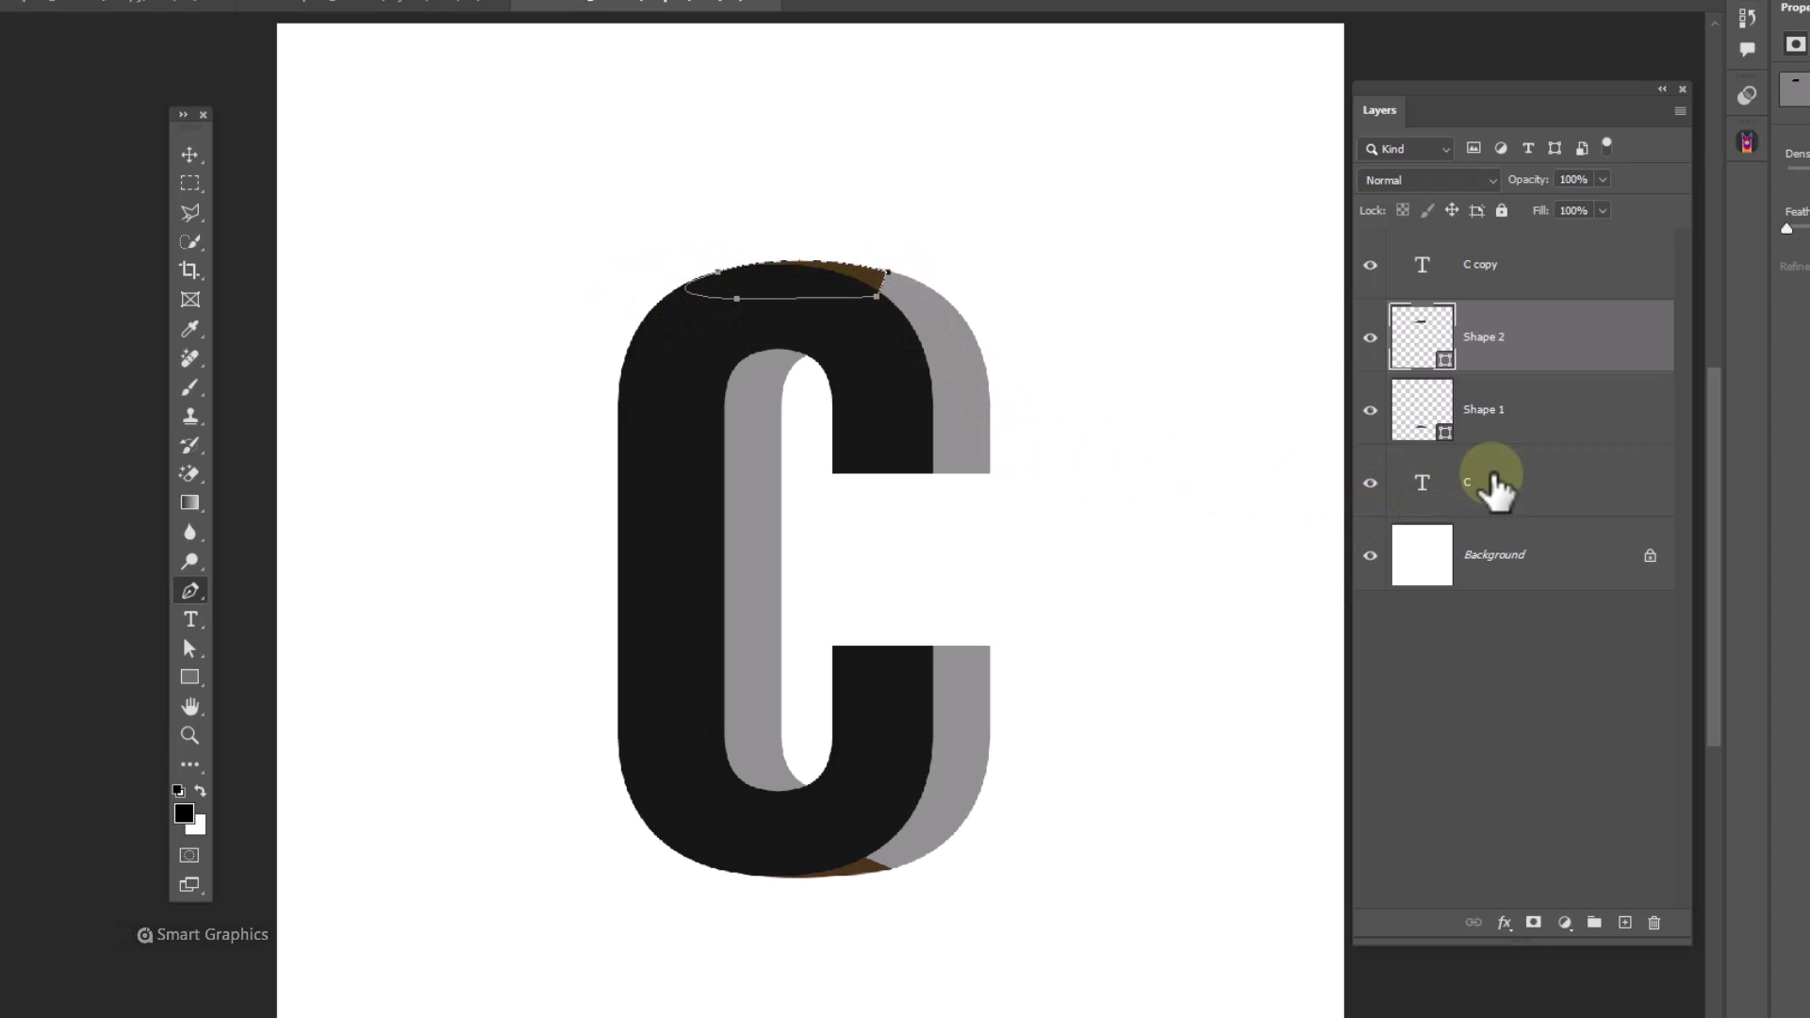
- Convert the grey C, Shape 1 and Shape 2 into a hidden smart object, then select C copy
{"action": "left_click", "coordinate": [1494, 485], "text": "shift"}
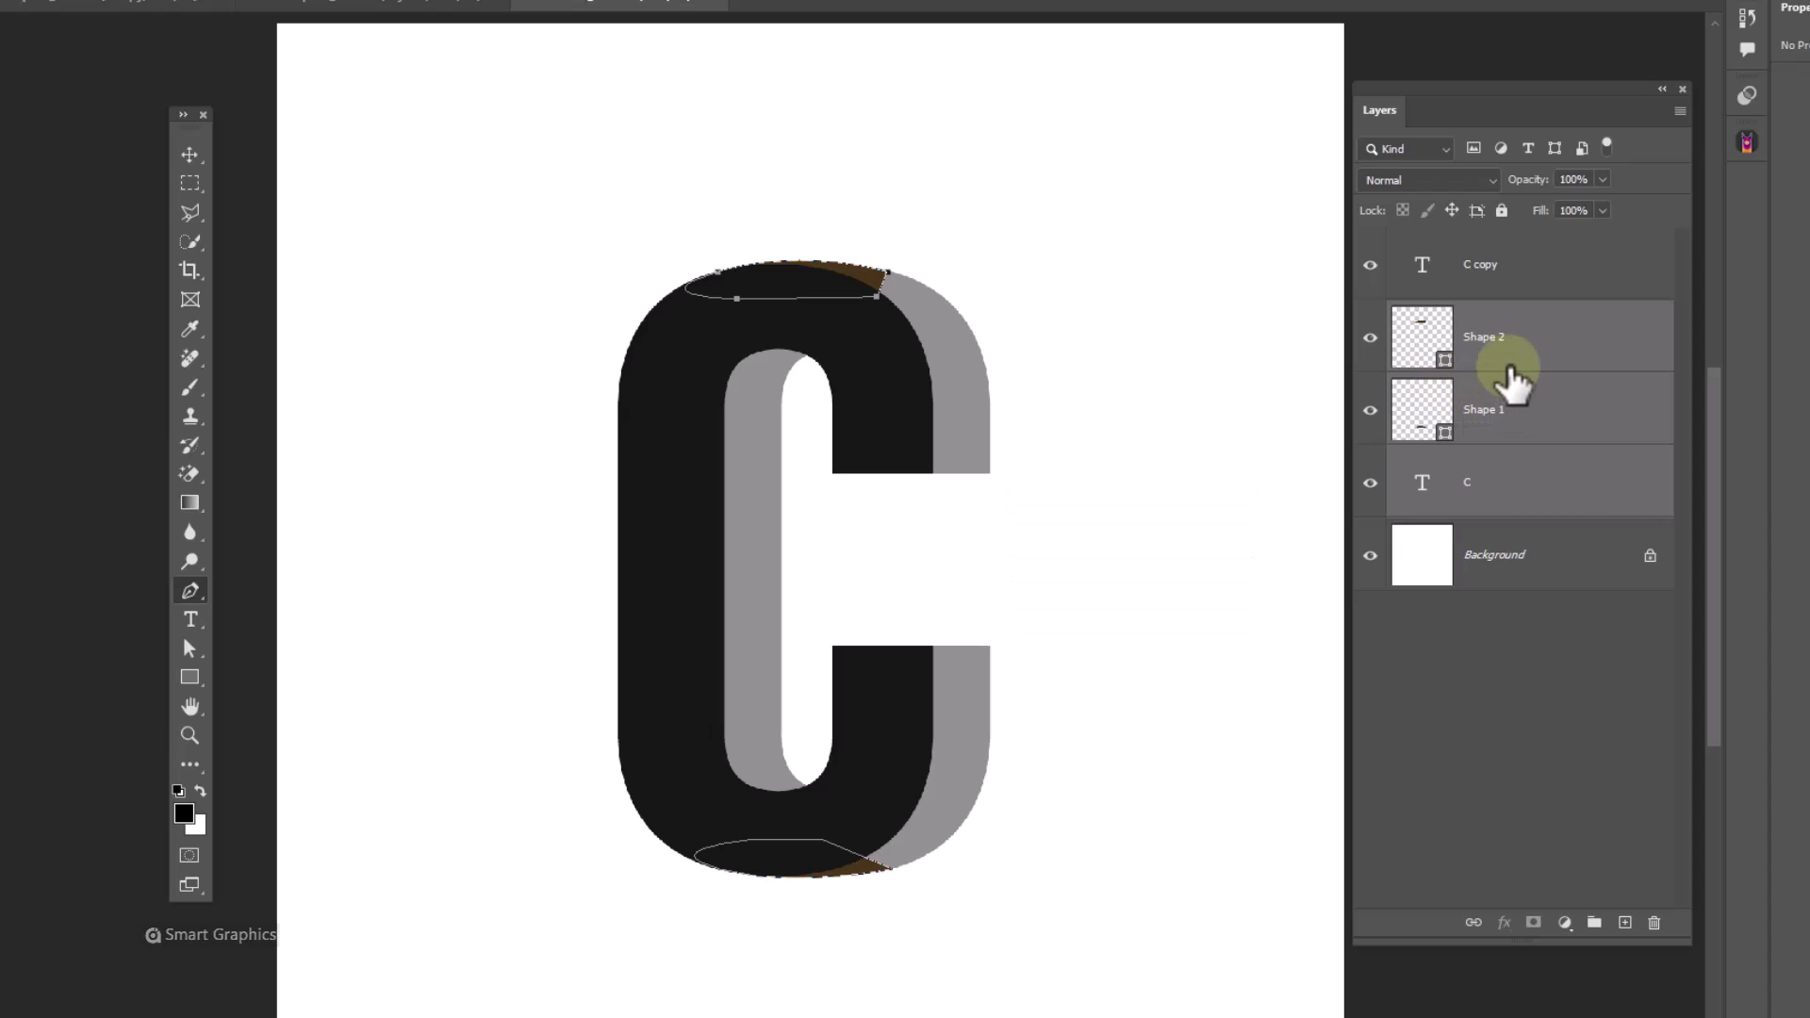
{"action": "right_click", "coordinate": [1511, 370]}
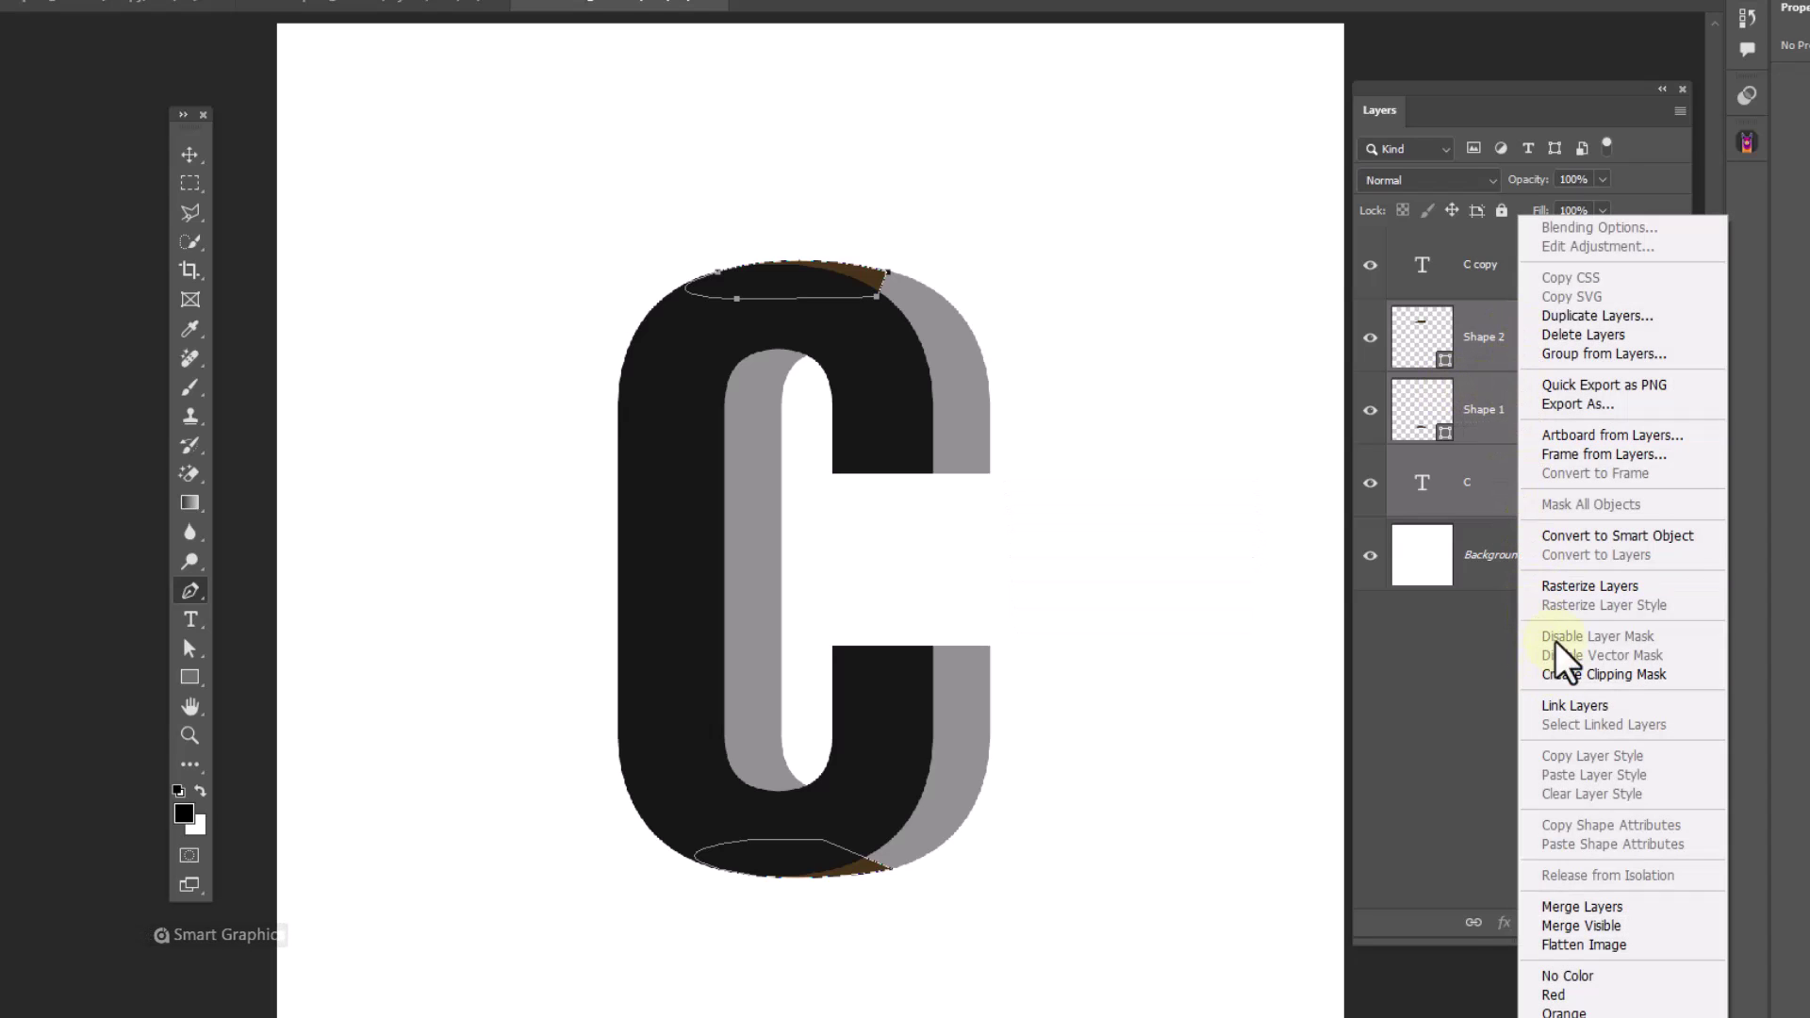
{"action": "left_click", "coordinate": [1579, 536]}
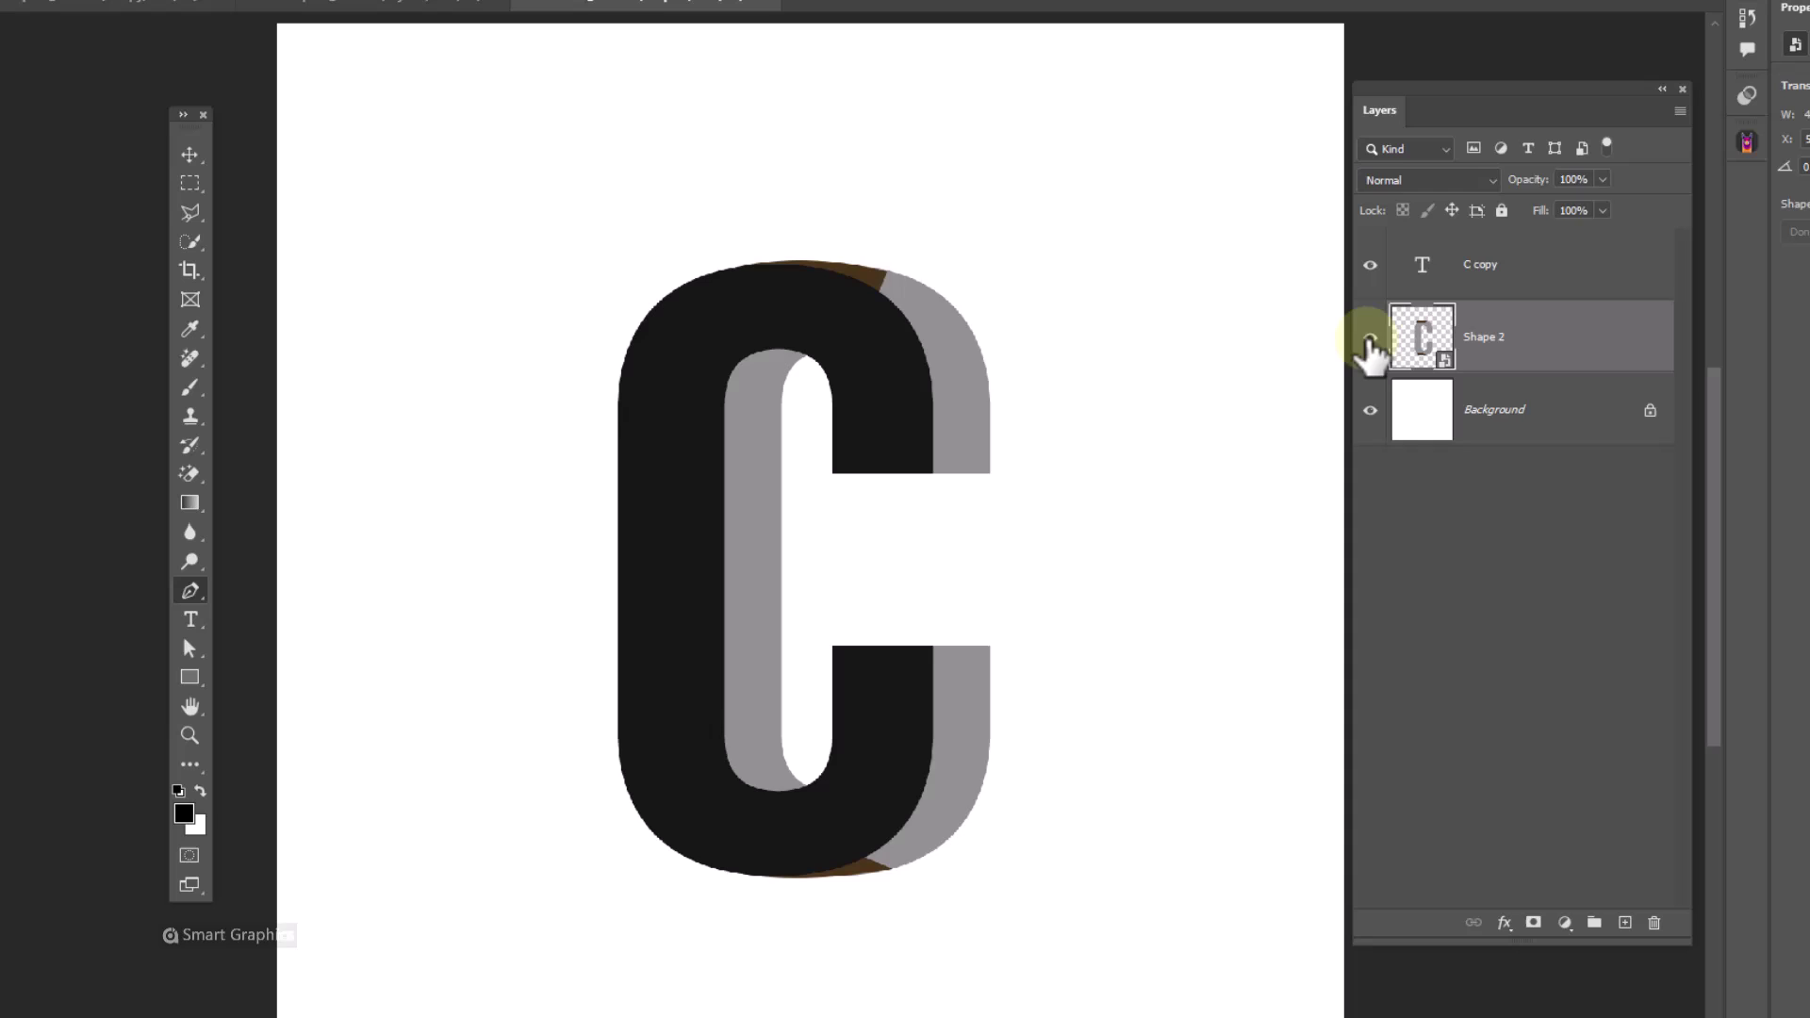
{"action": "left_click", "coordinate": [1370, 341]}
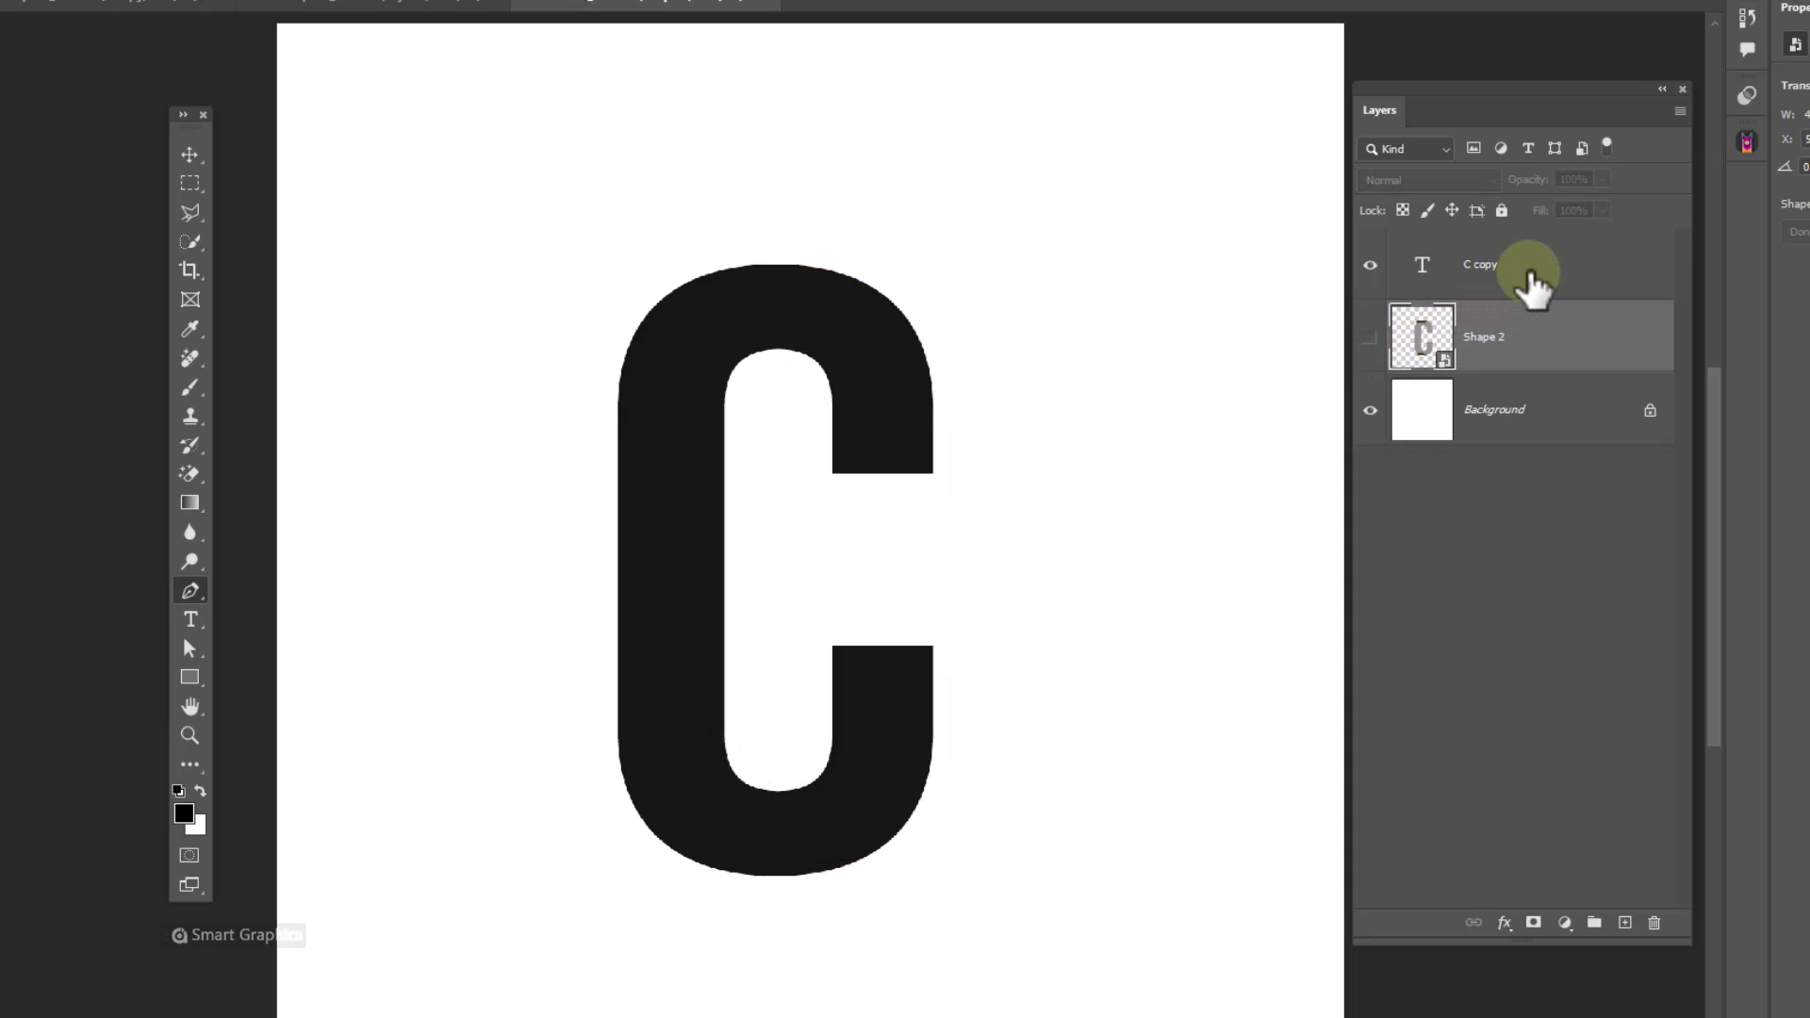
{"action": "left_click", "coordinate": [1529, 278]}
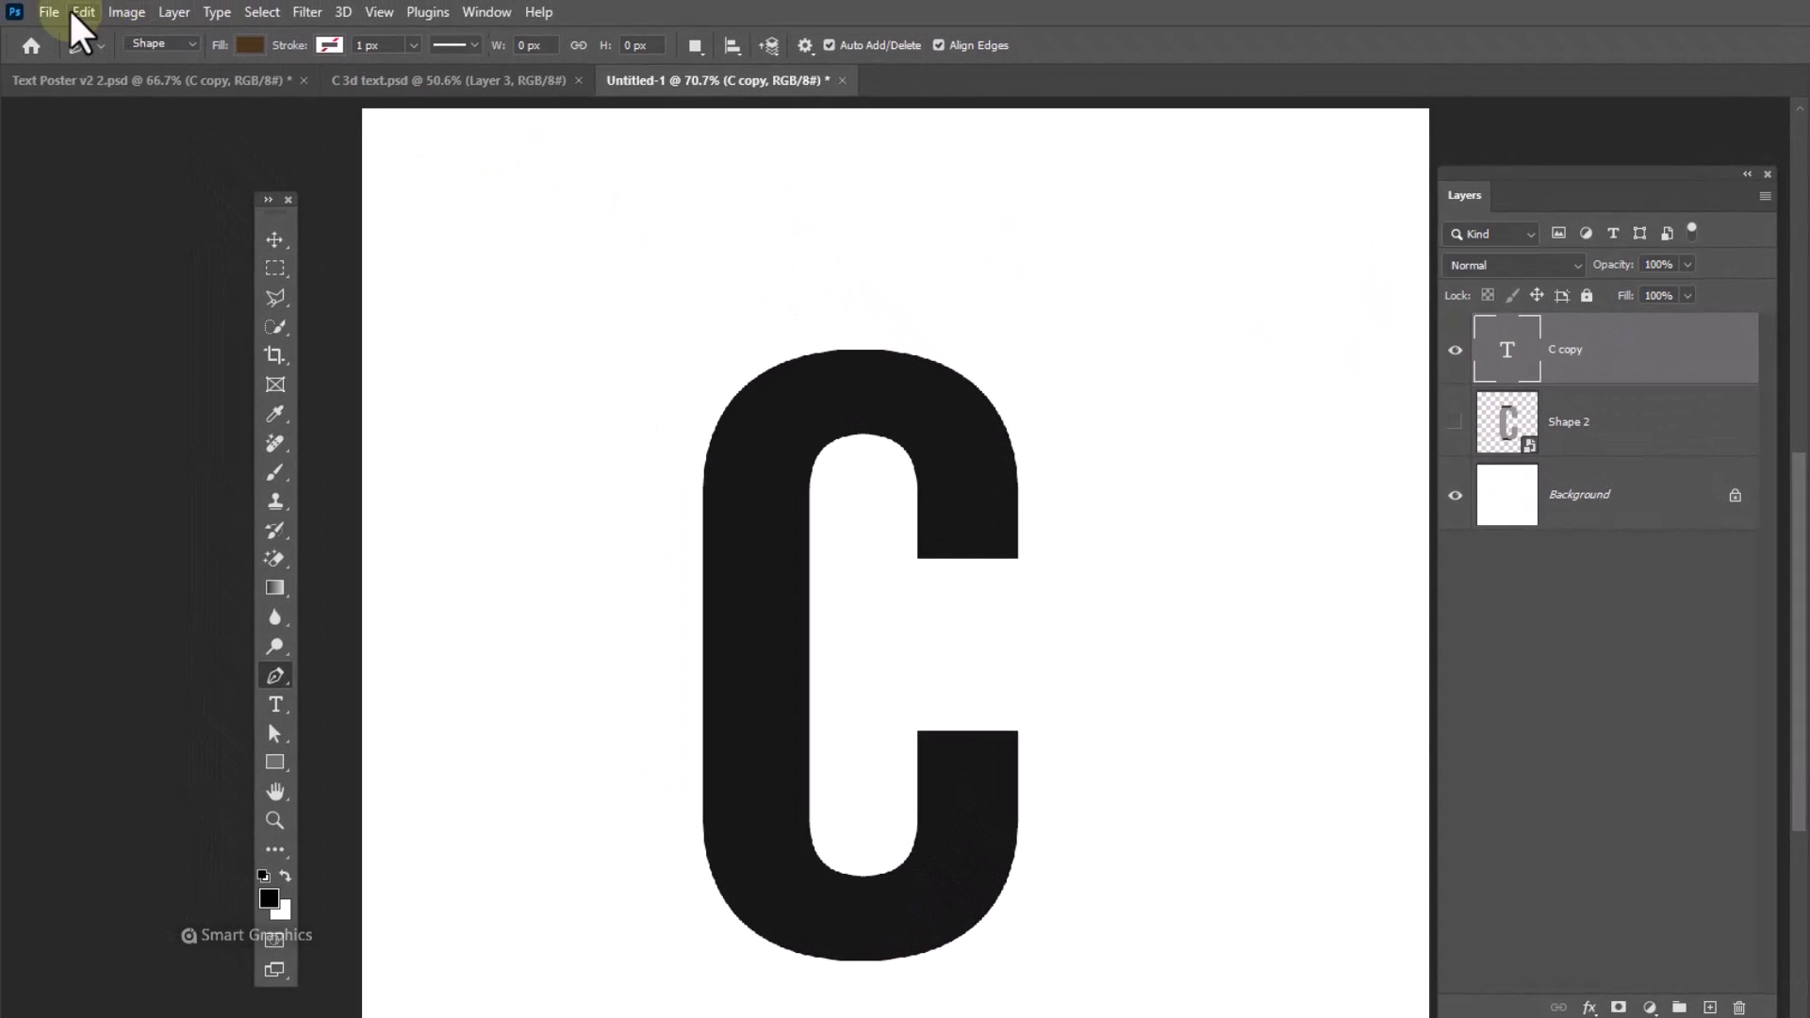
- Place Cheetah.jpg embedded above C copy and flip it horizontally
{"action": "left_click", "coordinate": [49, 12]}
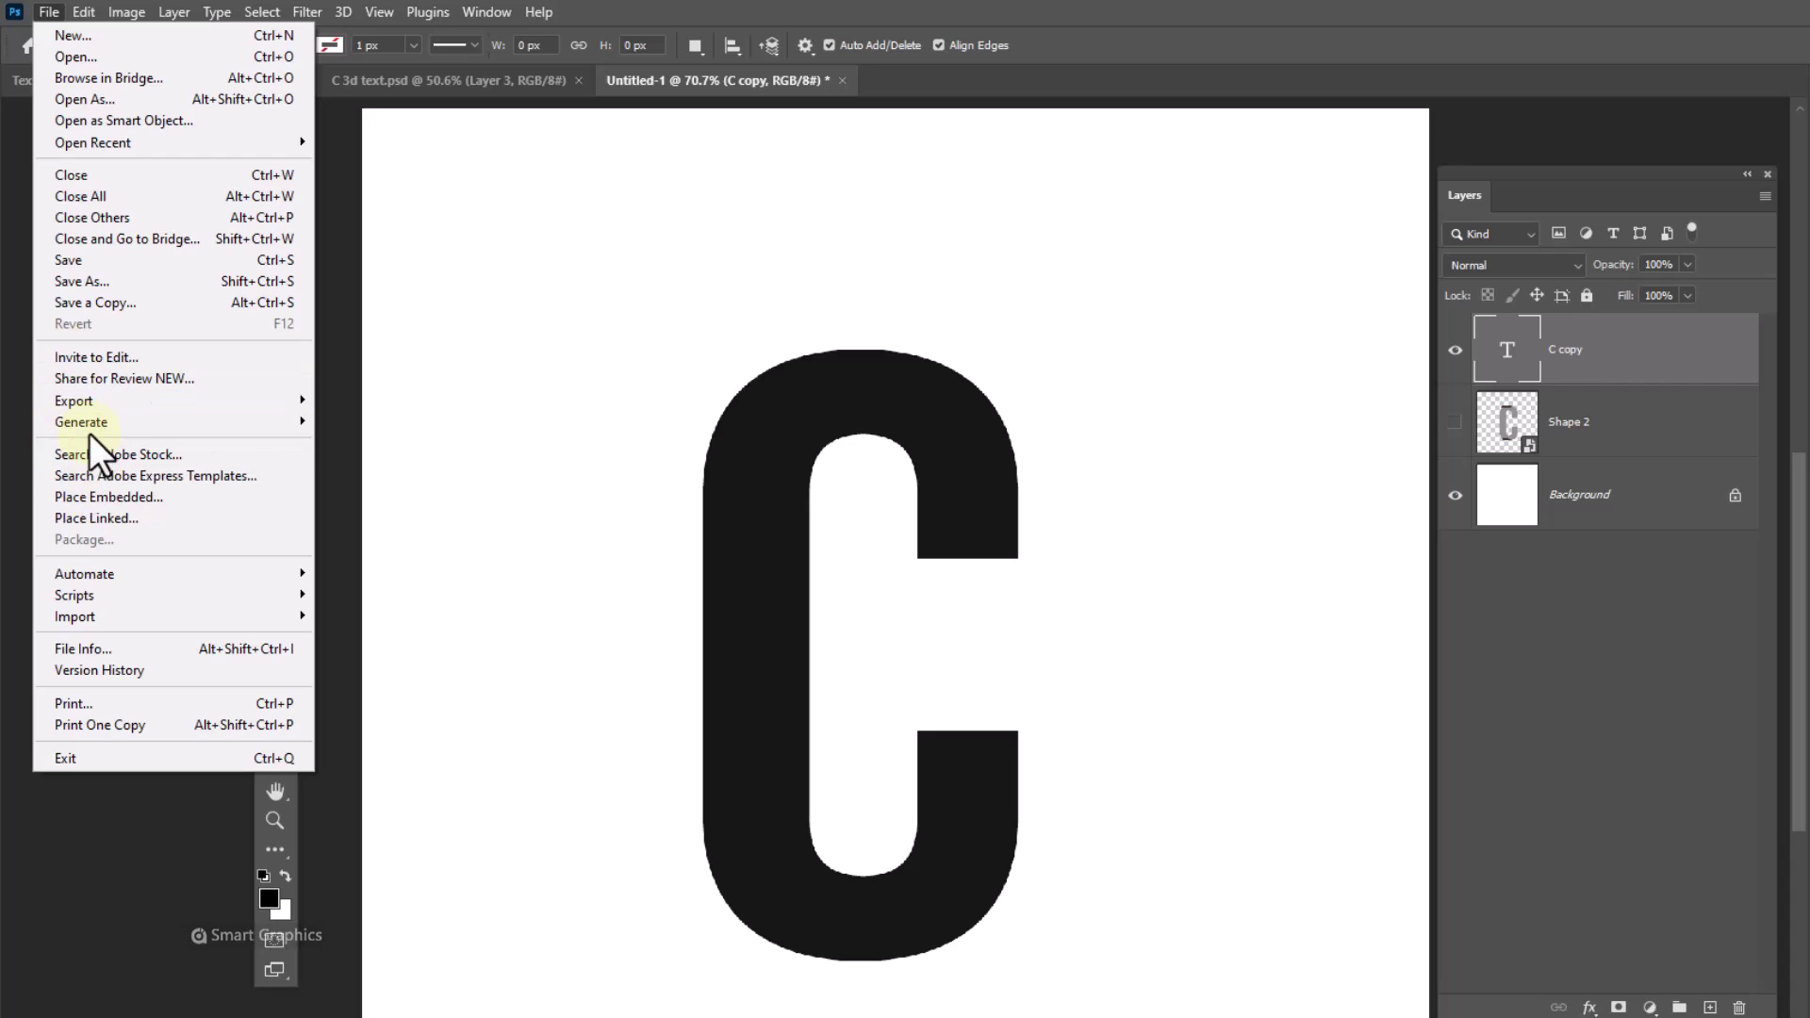
{"action": "left_click", "coordinate": [105, 498]}
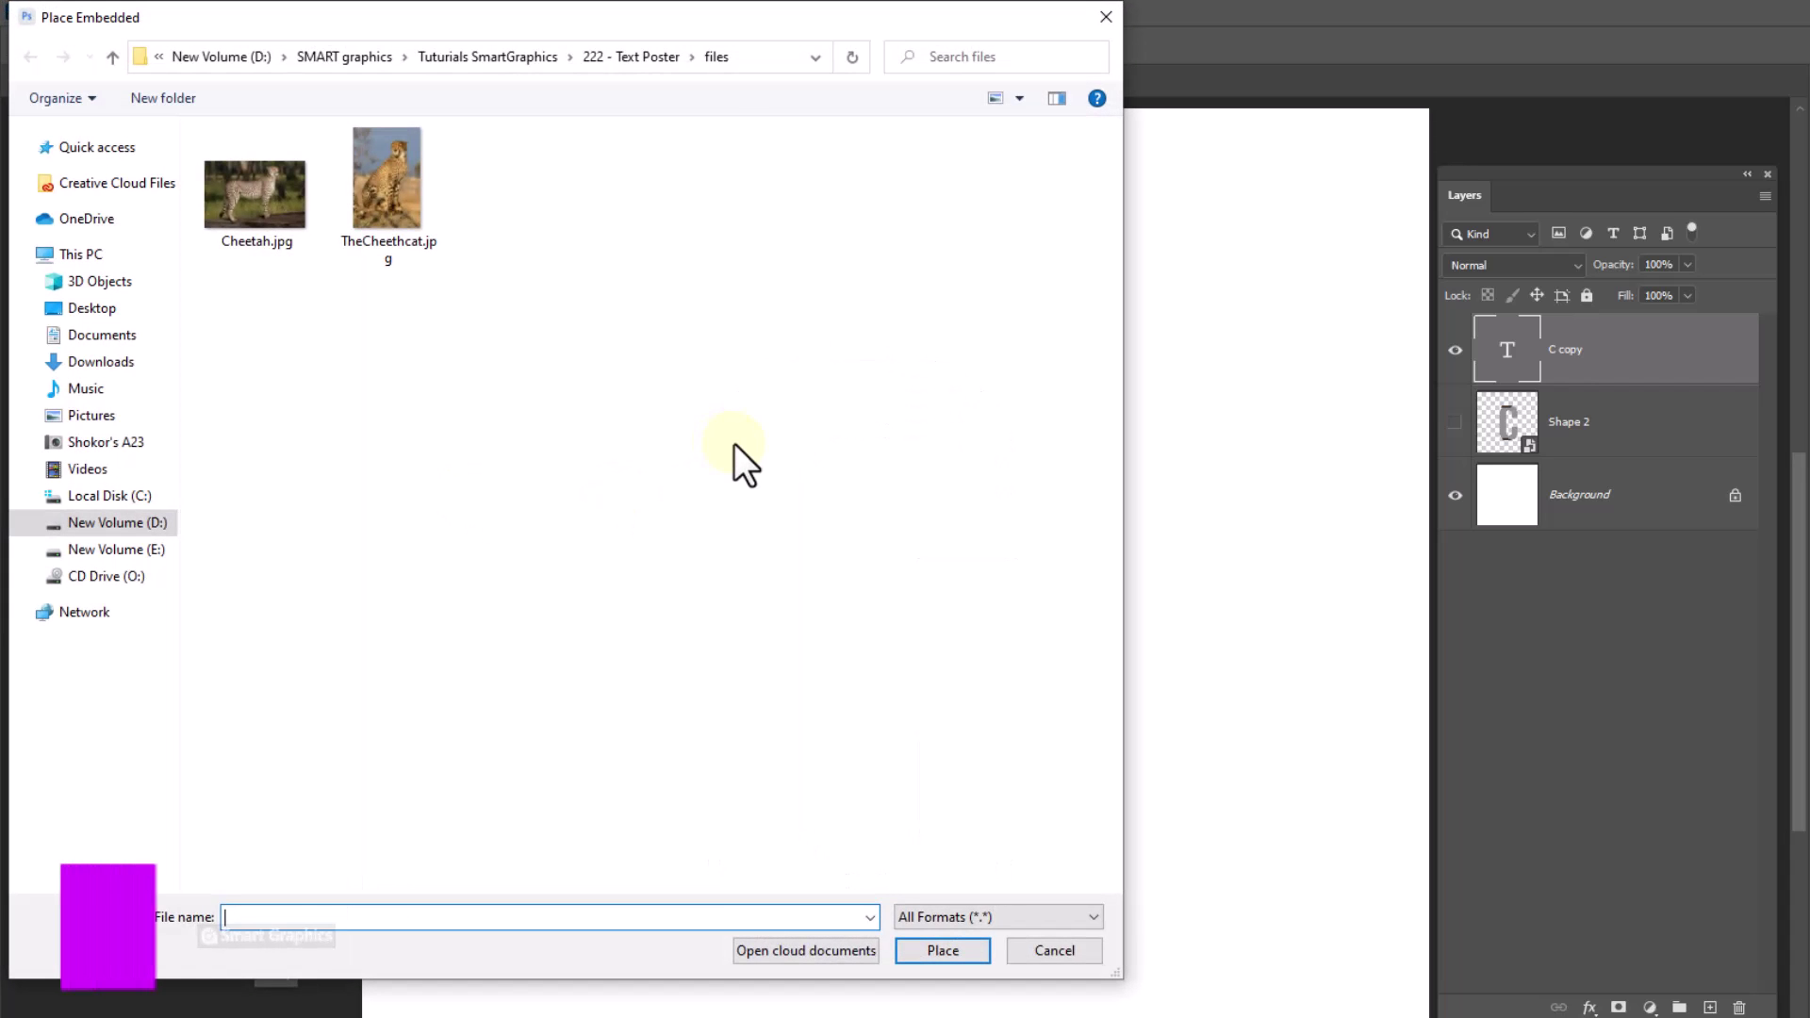
{"action": "double_click", "coordinate": [252, 201]}
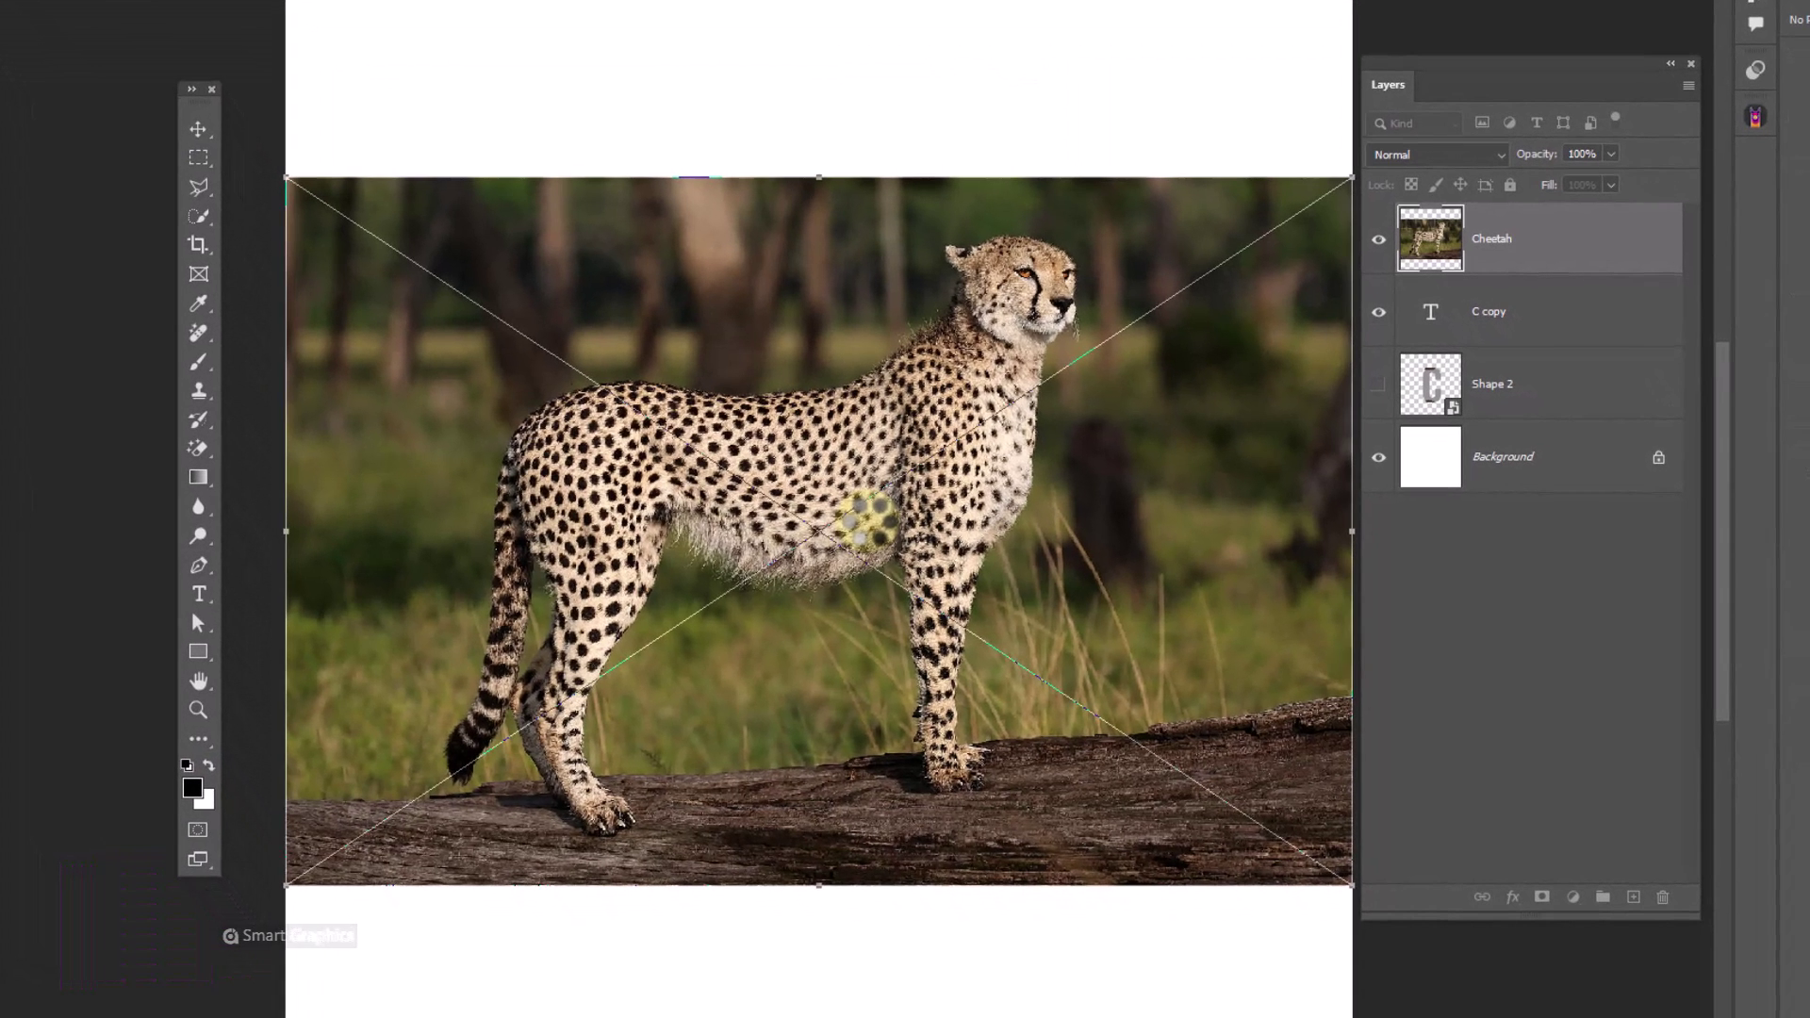
{"action": "right_click", "coordinate": [868, 482]}
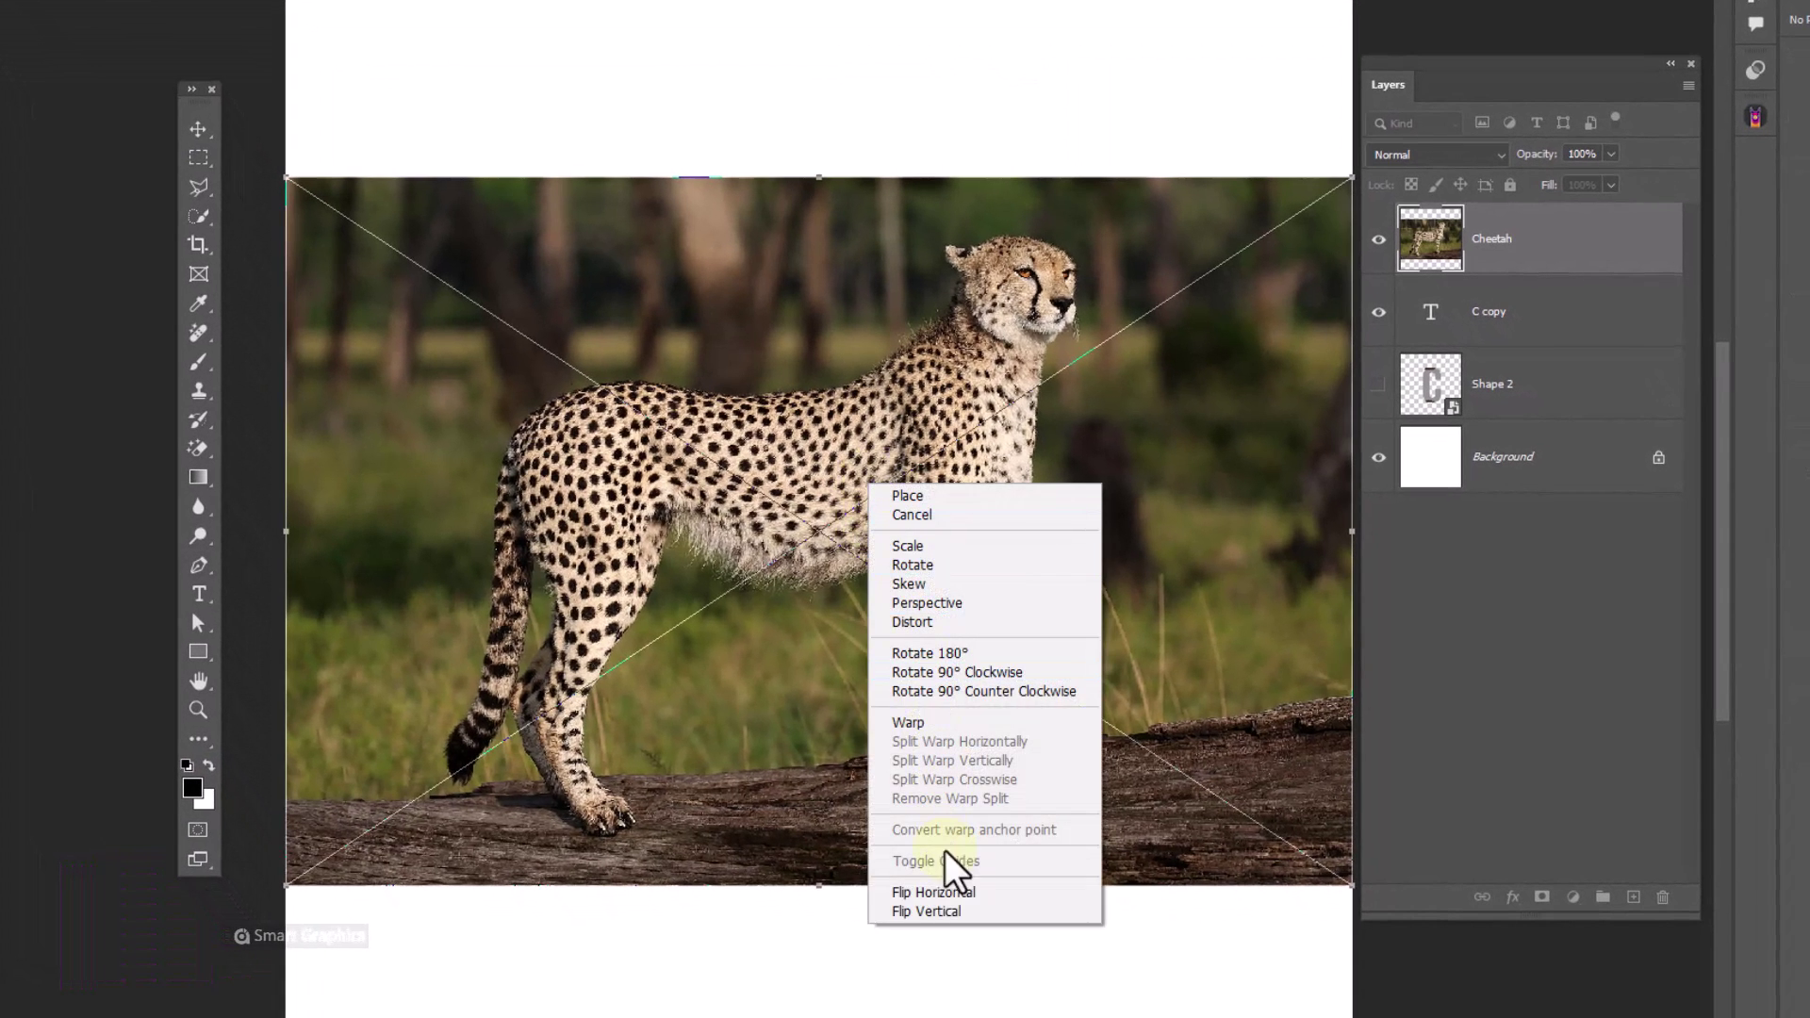
{"action": "left_click", "coordinate": [938, 892]}
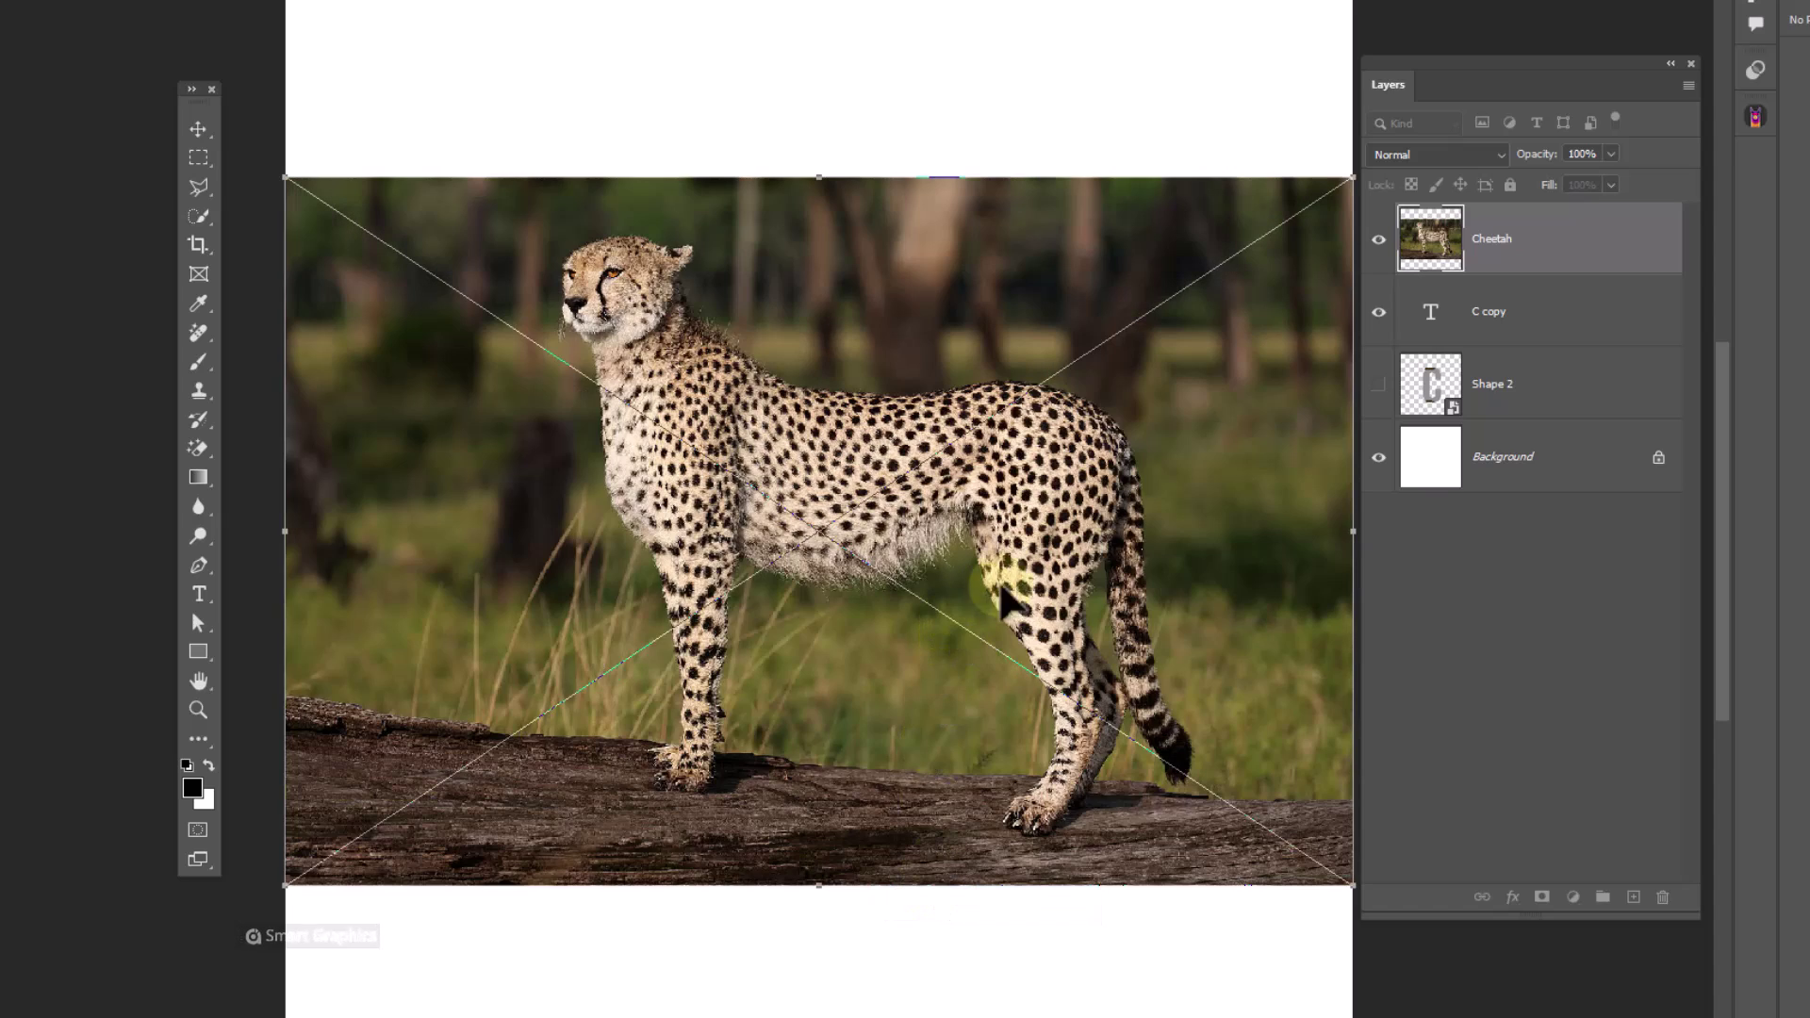
- Temporarily lower the cheetah's opacity, move it over the C, commit, and return opacity to 100%
{"action": "left_click_drag", "start_coordinate": [1535, 158], "coordinate": [1513, 160]}
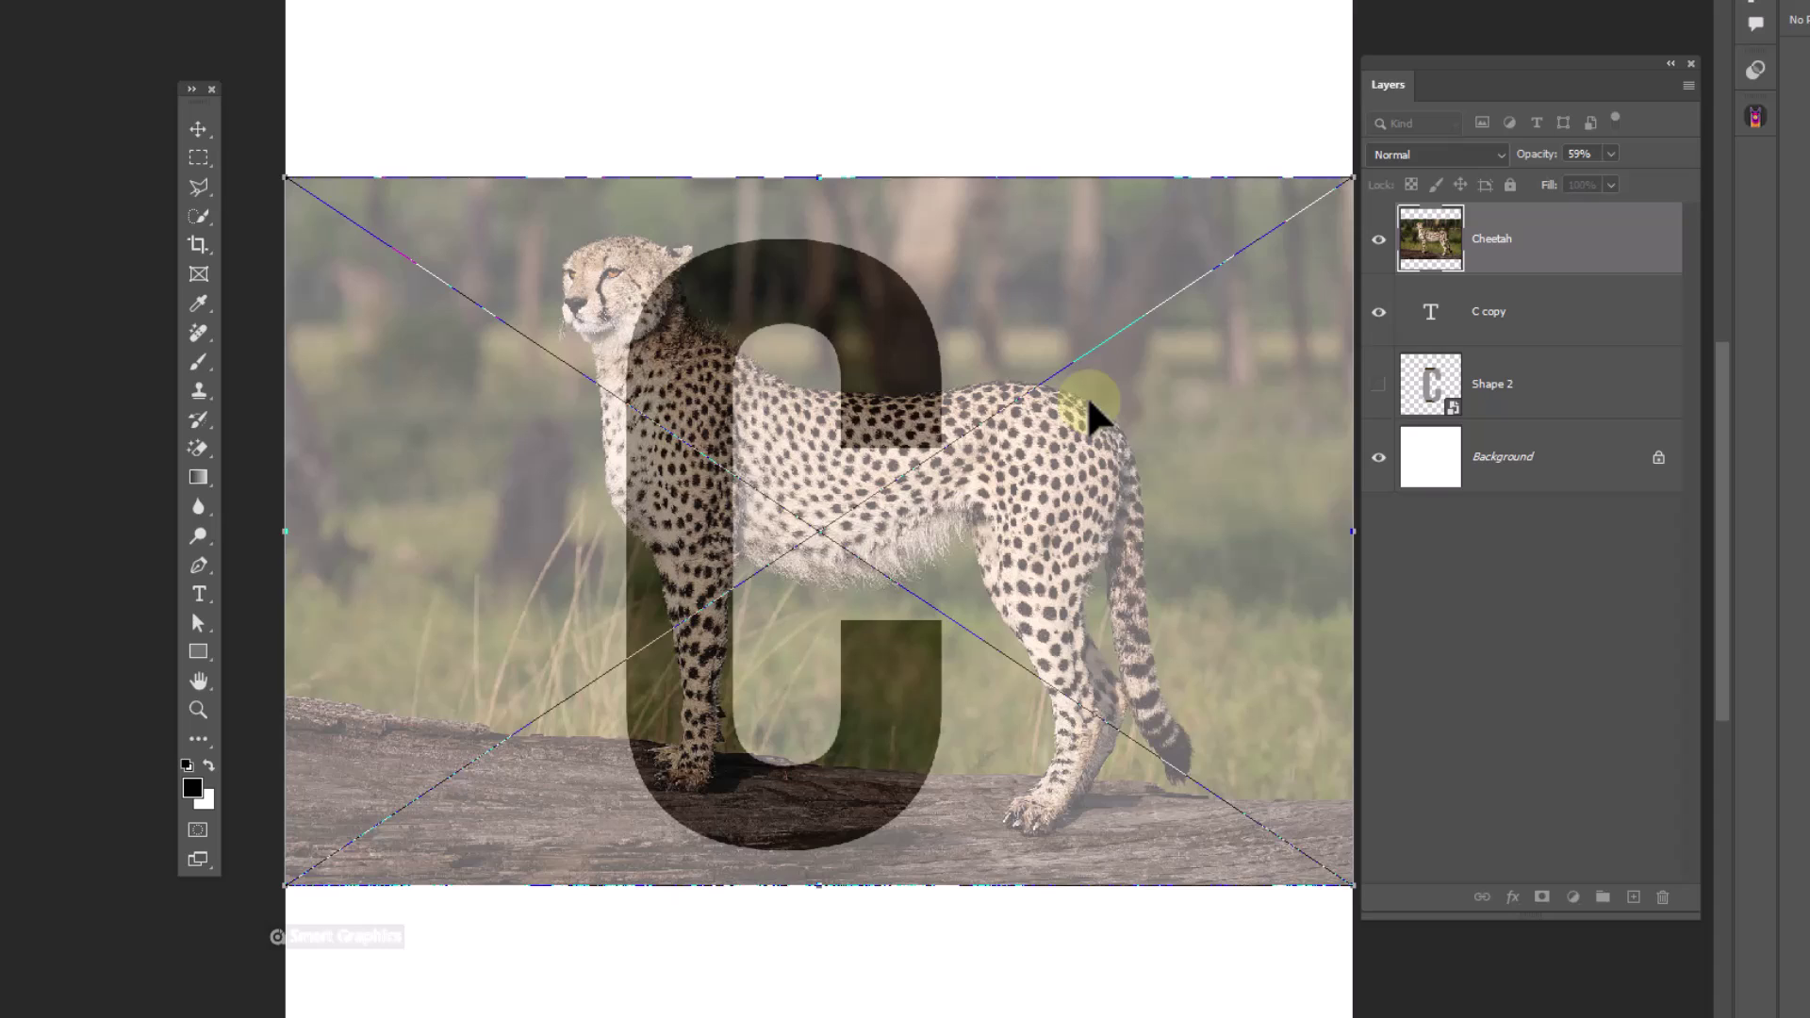
{"action": "left_click_drag", "start_coordinate": [1083, 404], "coordinate": [1018, 371]}
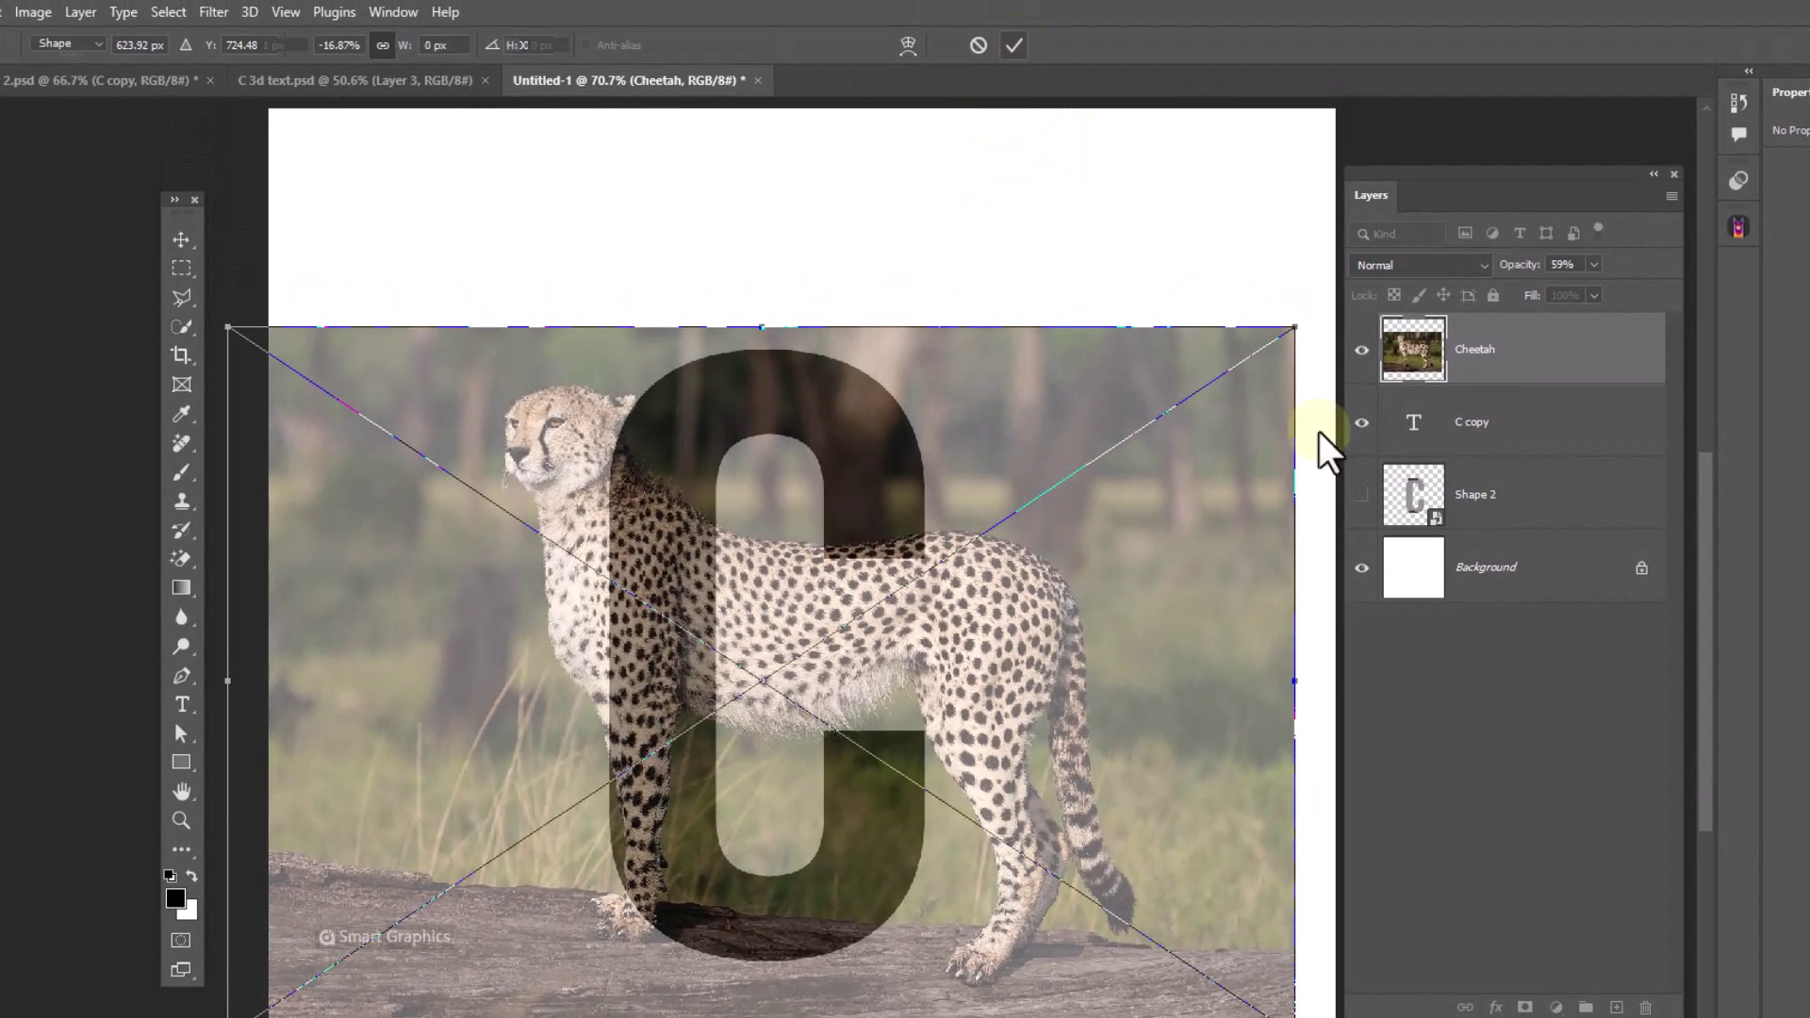
{"action": "key", "text": "Return"}
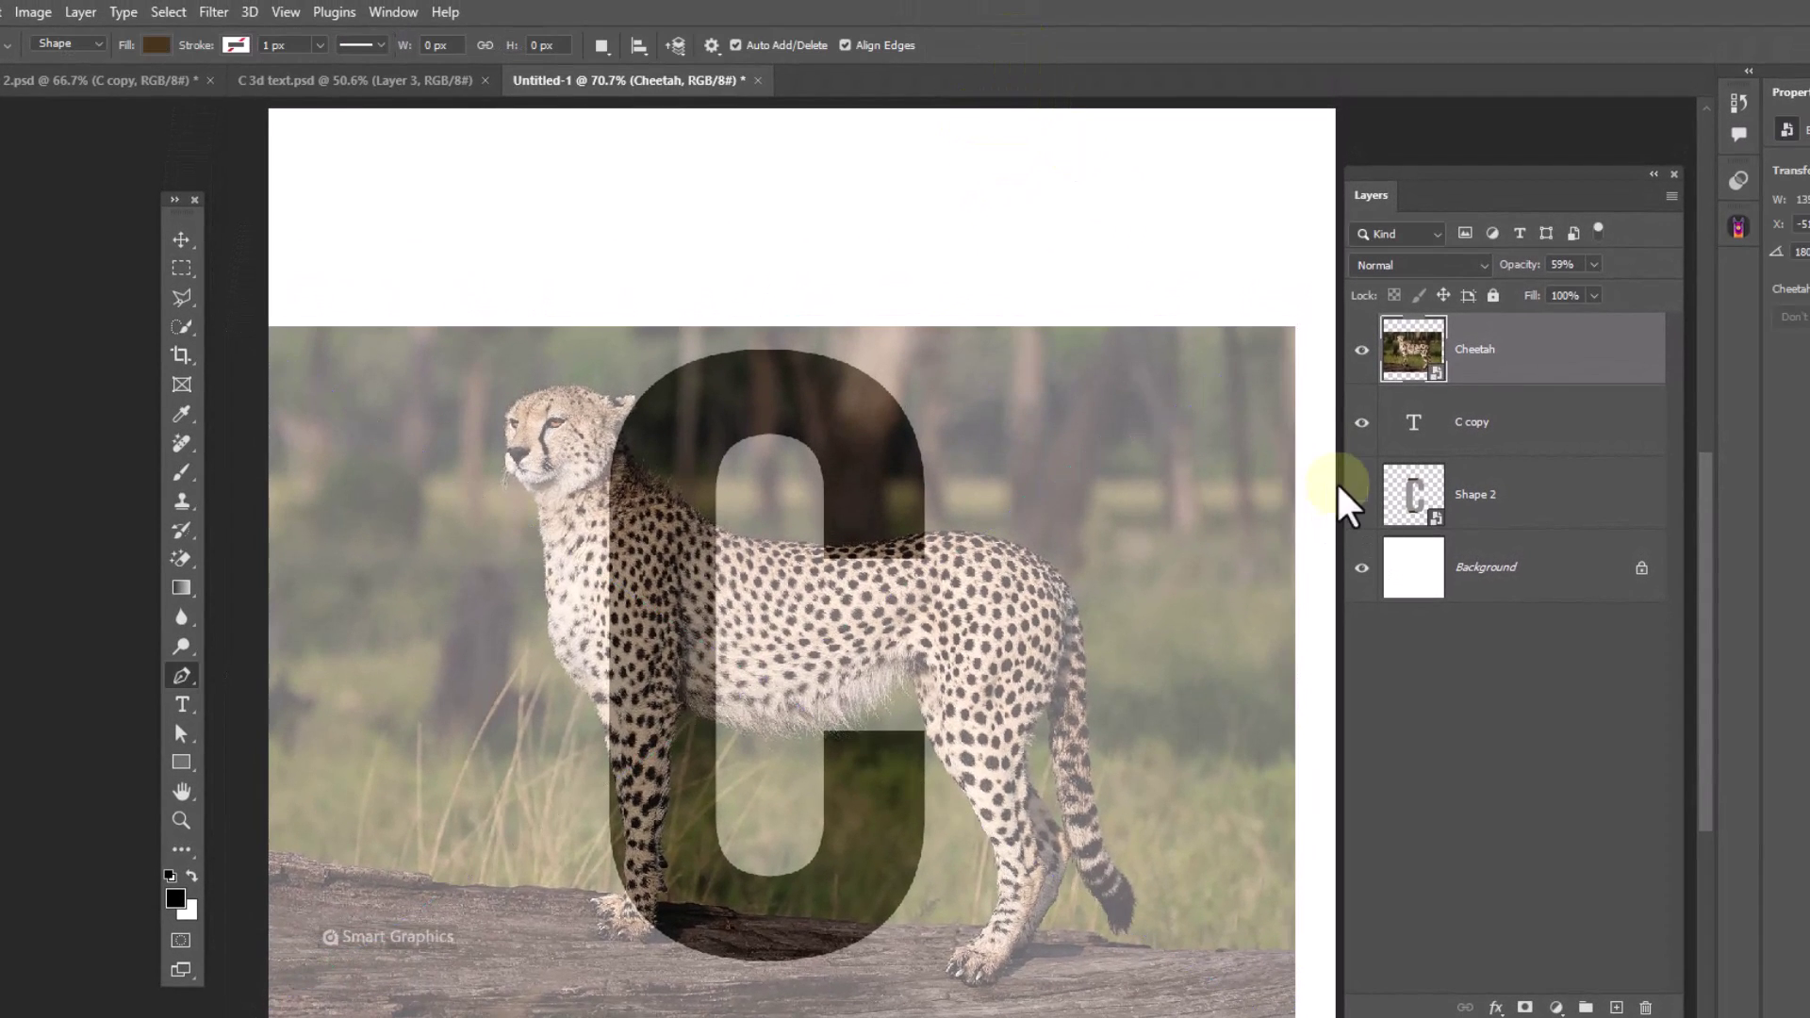
{"action": "left_click_drag", "start_coordinate": [1508, 265], "coordinate": [1629, 273]}
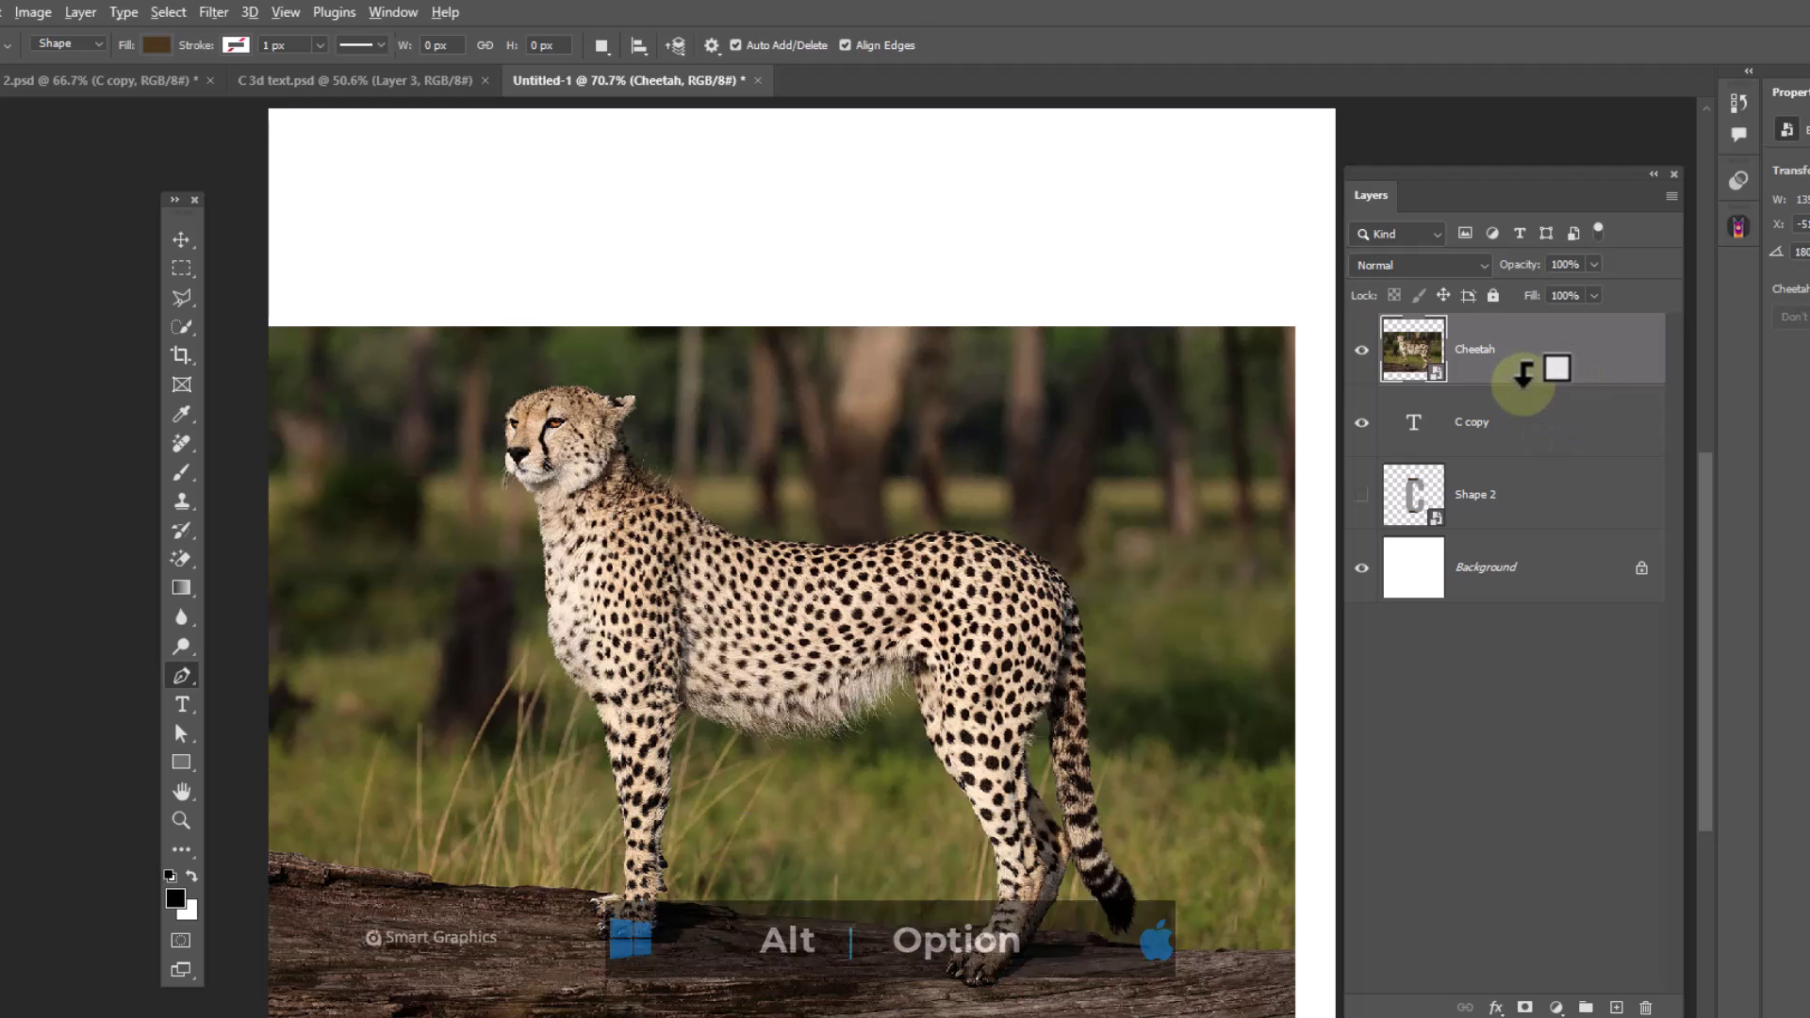
- Clip Cheetah into C copy, mask a duplicate to the subject, and load the C outline selection
{"action": "left_click", "coordinate": [1522, 382], "text": "alt"}
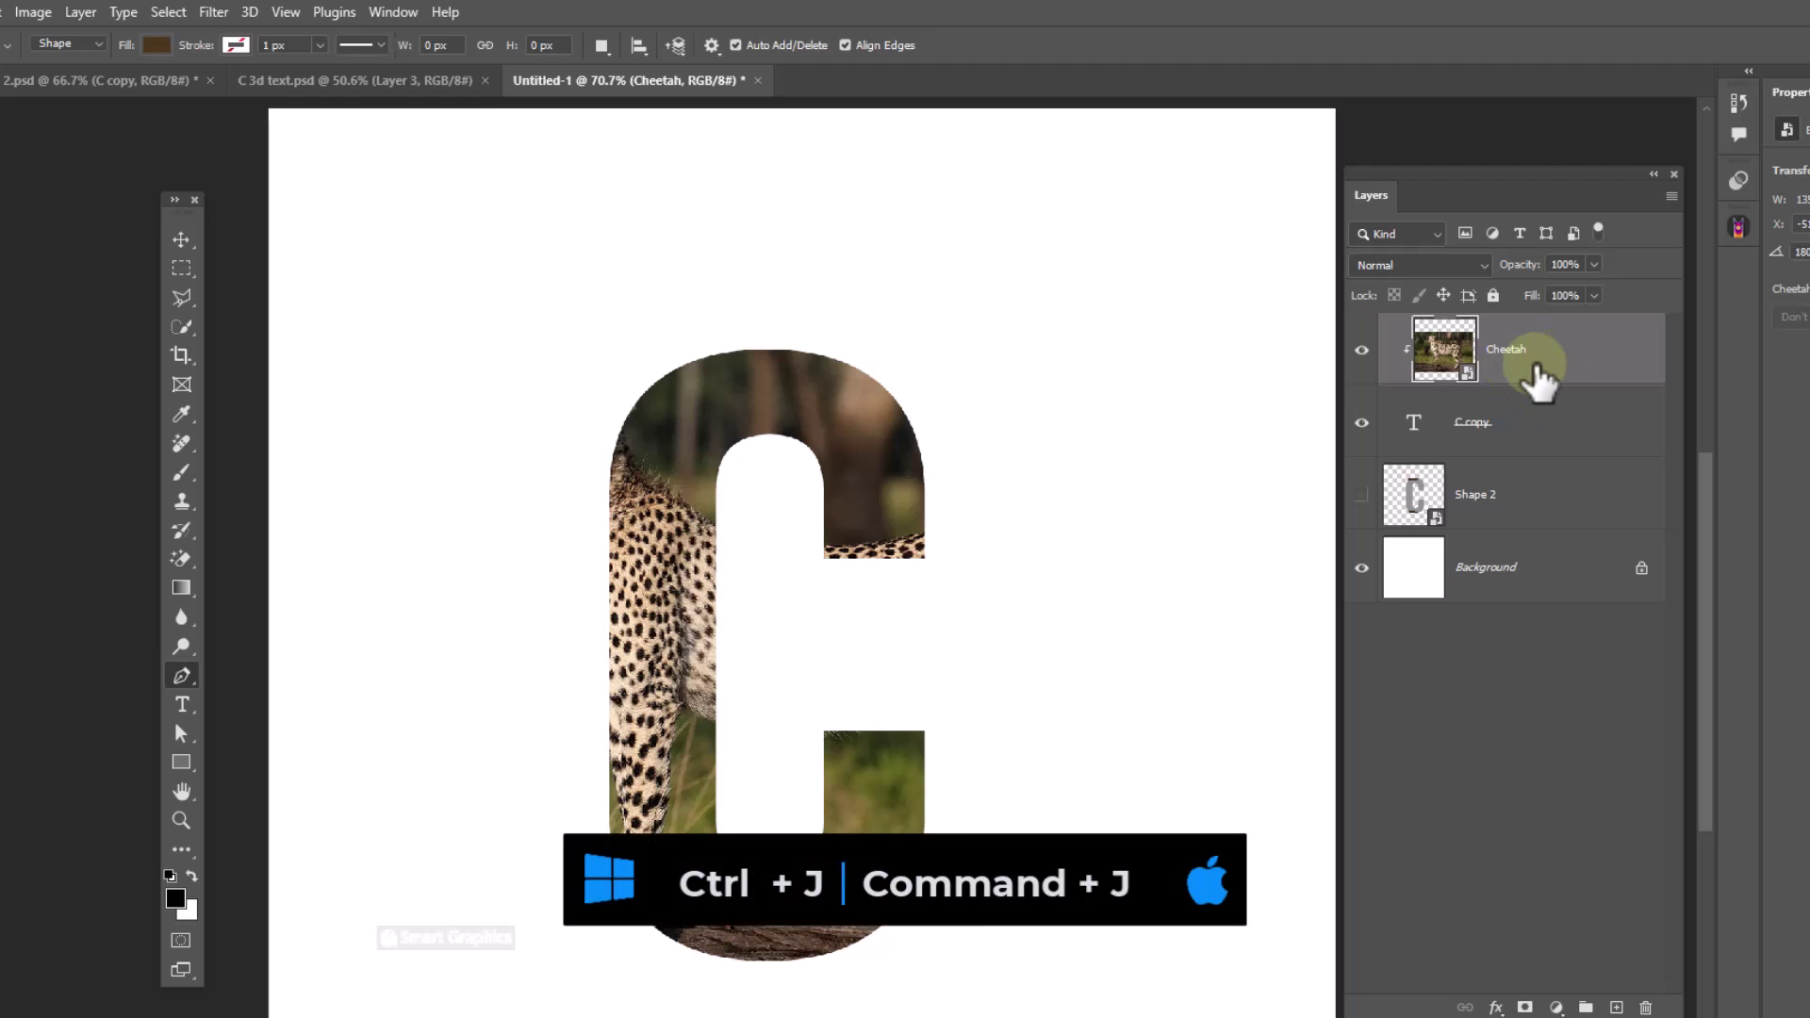
{"action": "key", "text": "ctrl+j"}
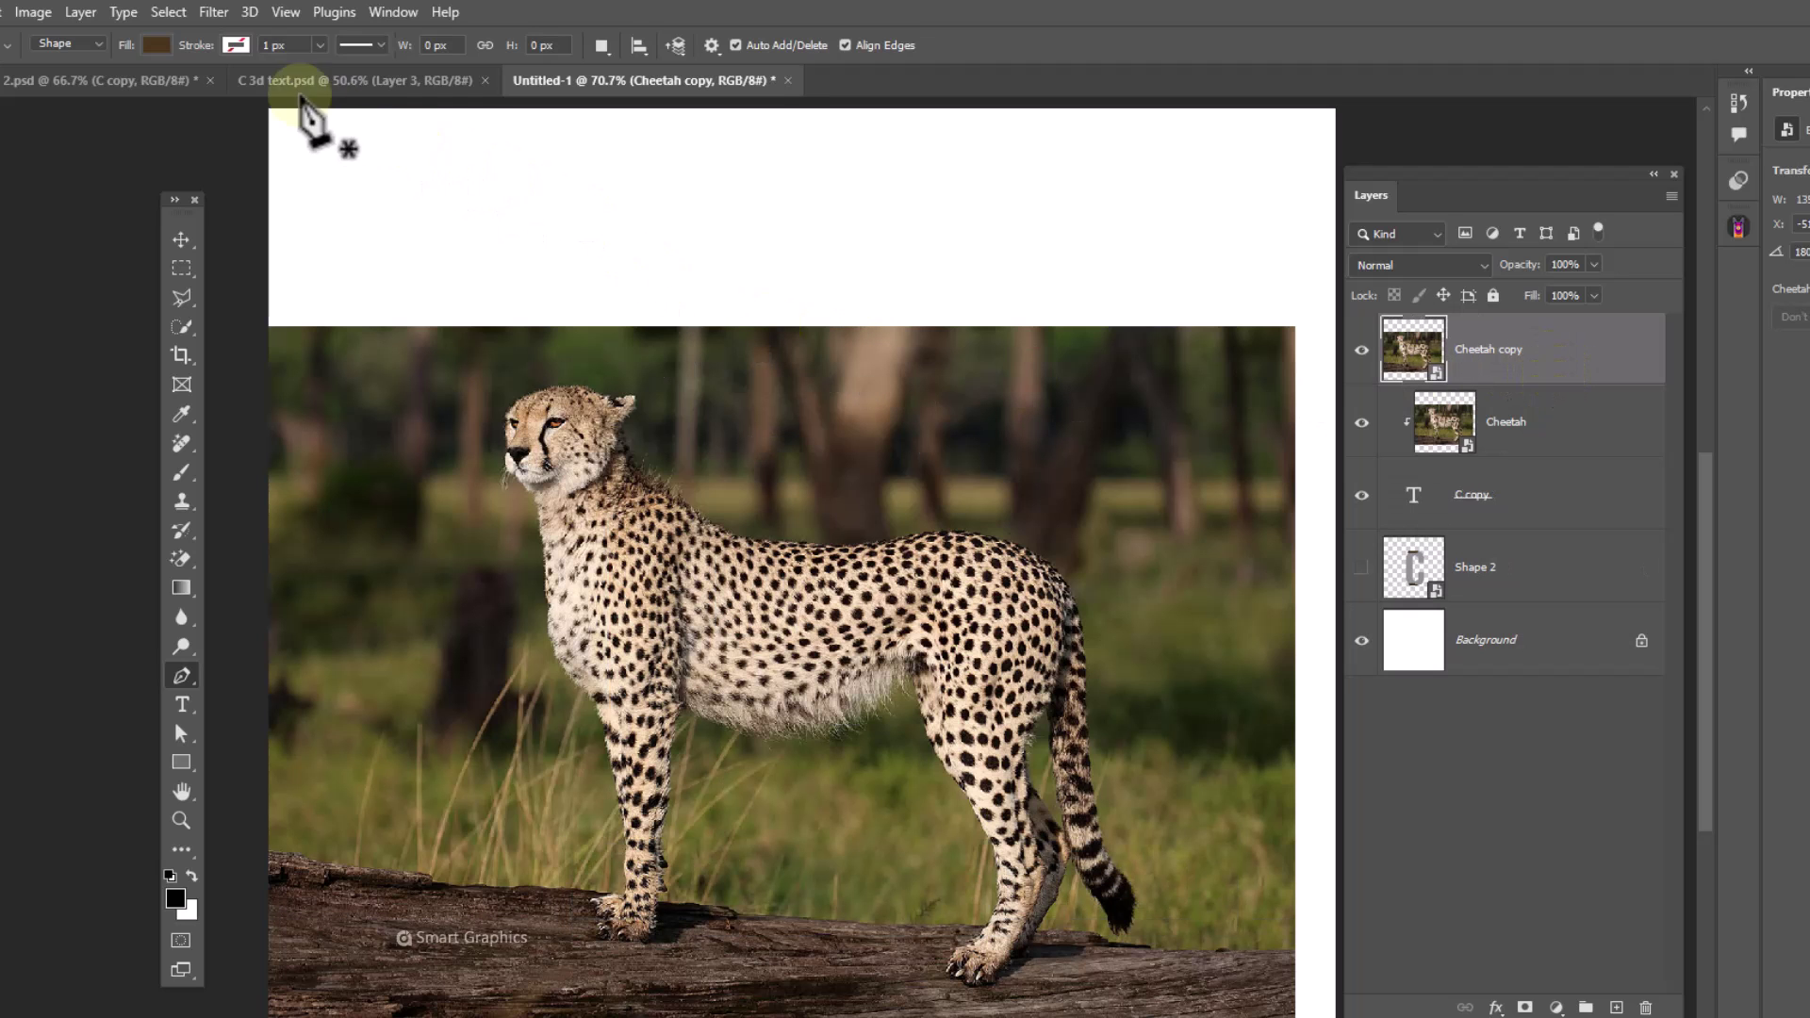
{"action": "left_click", "coordinate": [174, 12]}
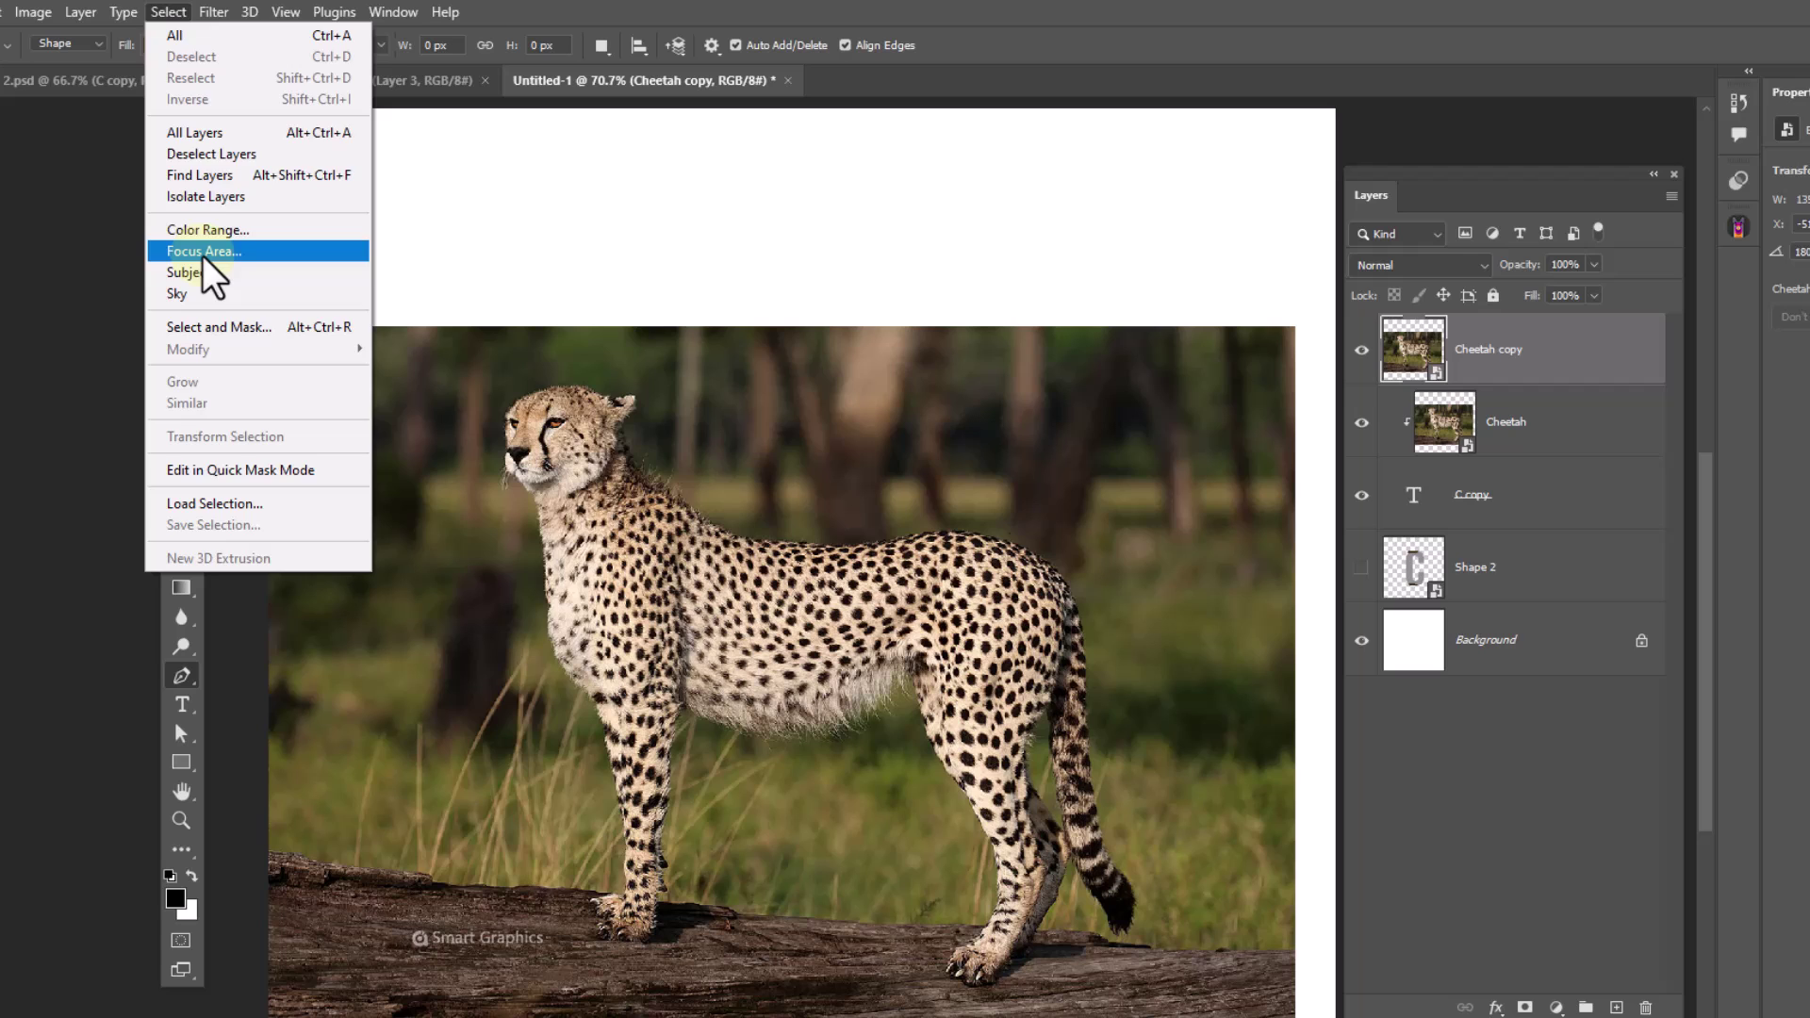
{"action": "left_click", "coordinate": [185, 272]}
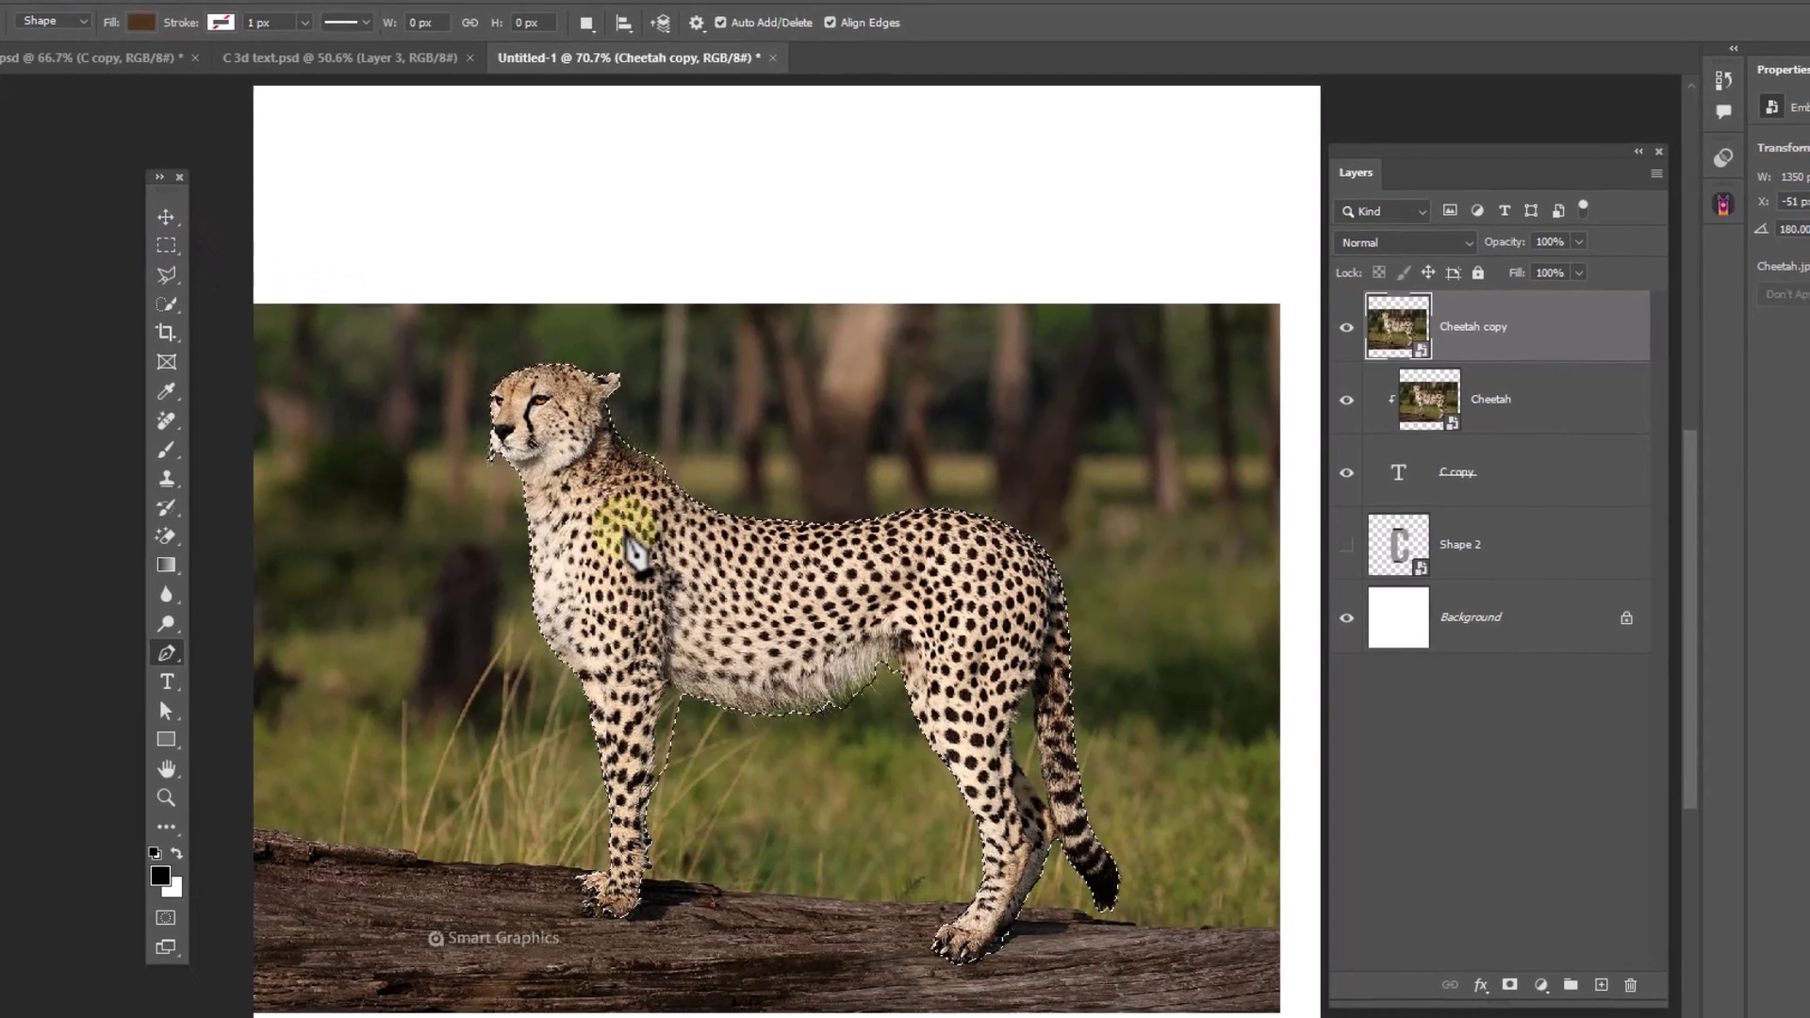
{"action": "left_click", "coordinate": [1509, 984]}
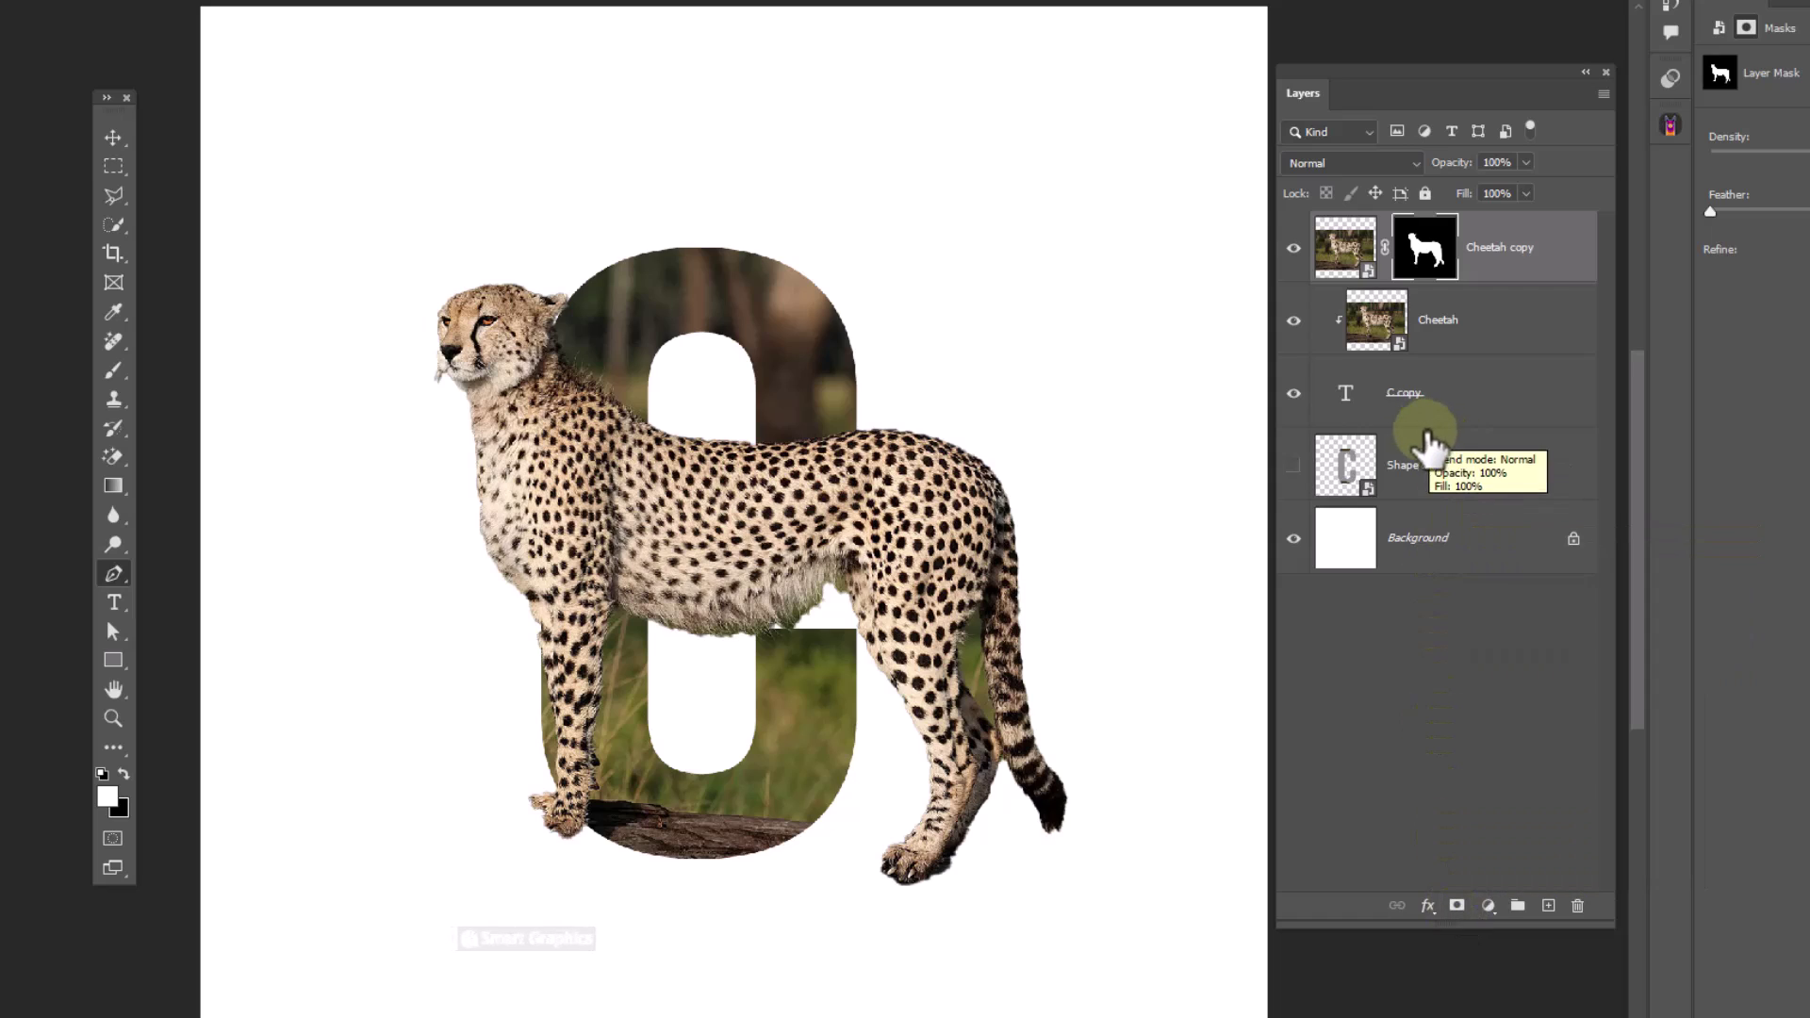
{"action": "key", "text": "ctrl"}
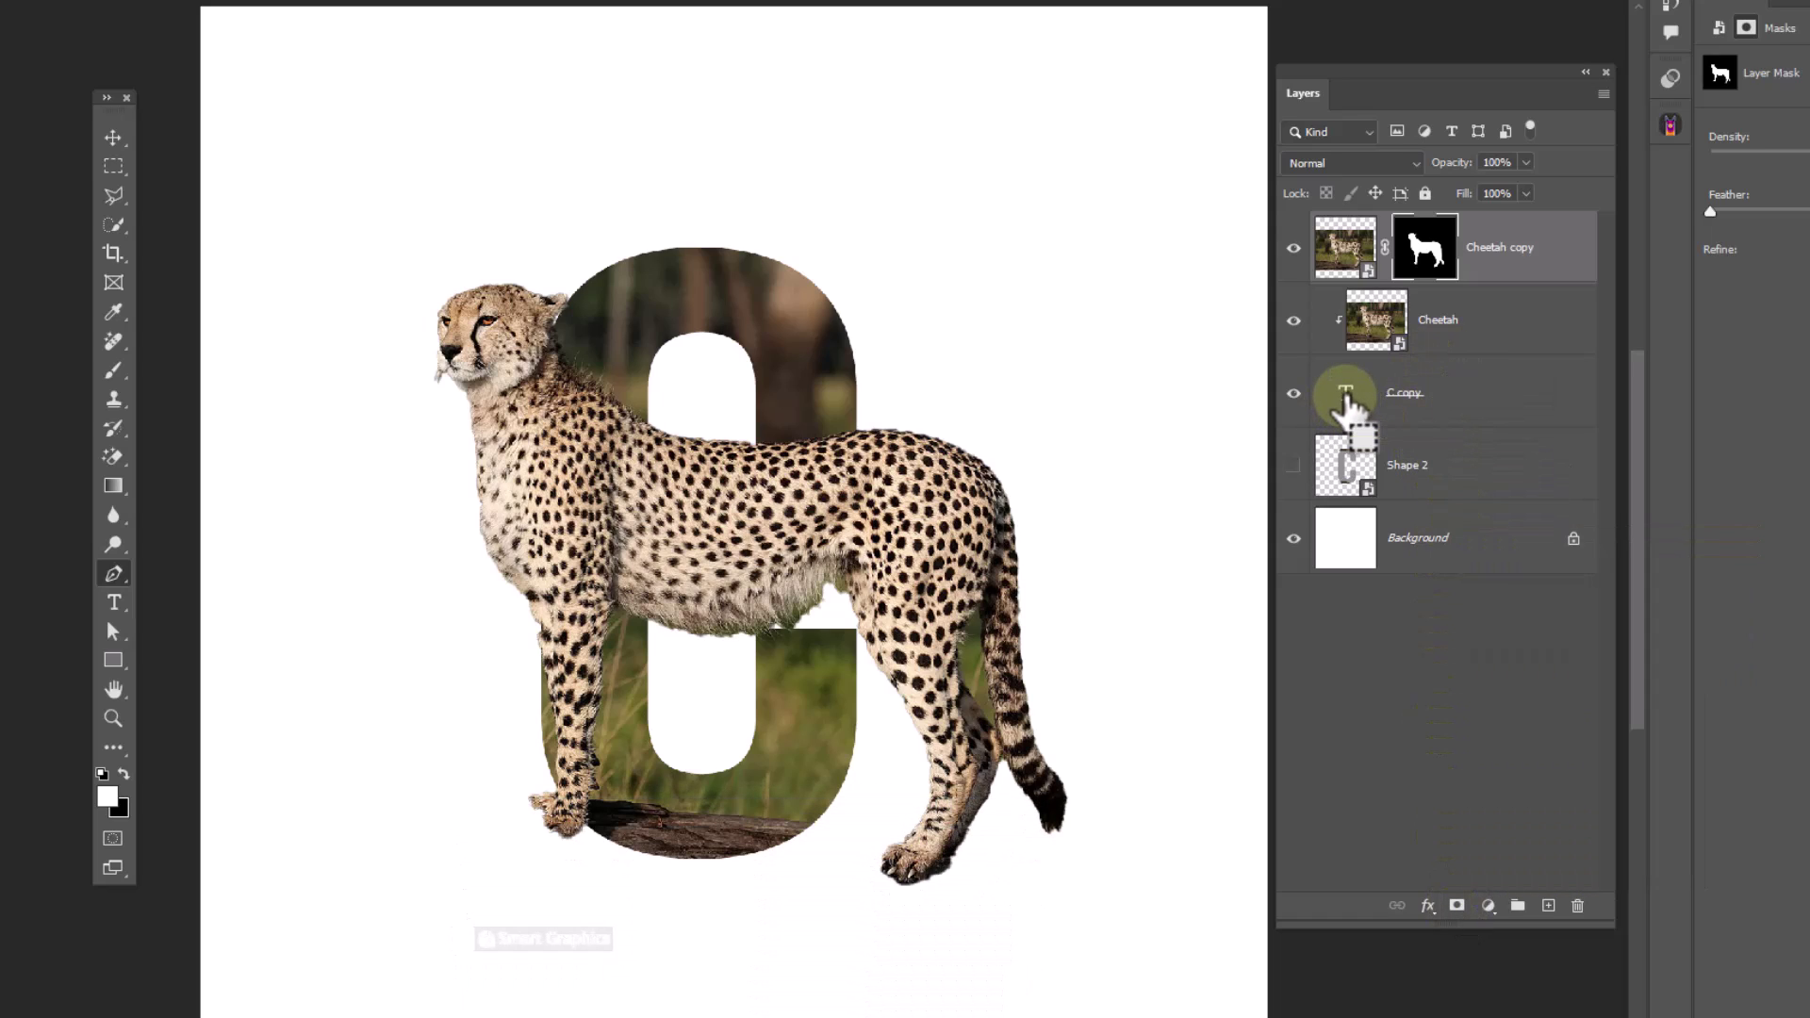
{"action": "left_click", "coordinate": [1345, 398], "text": "ctrl"}
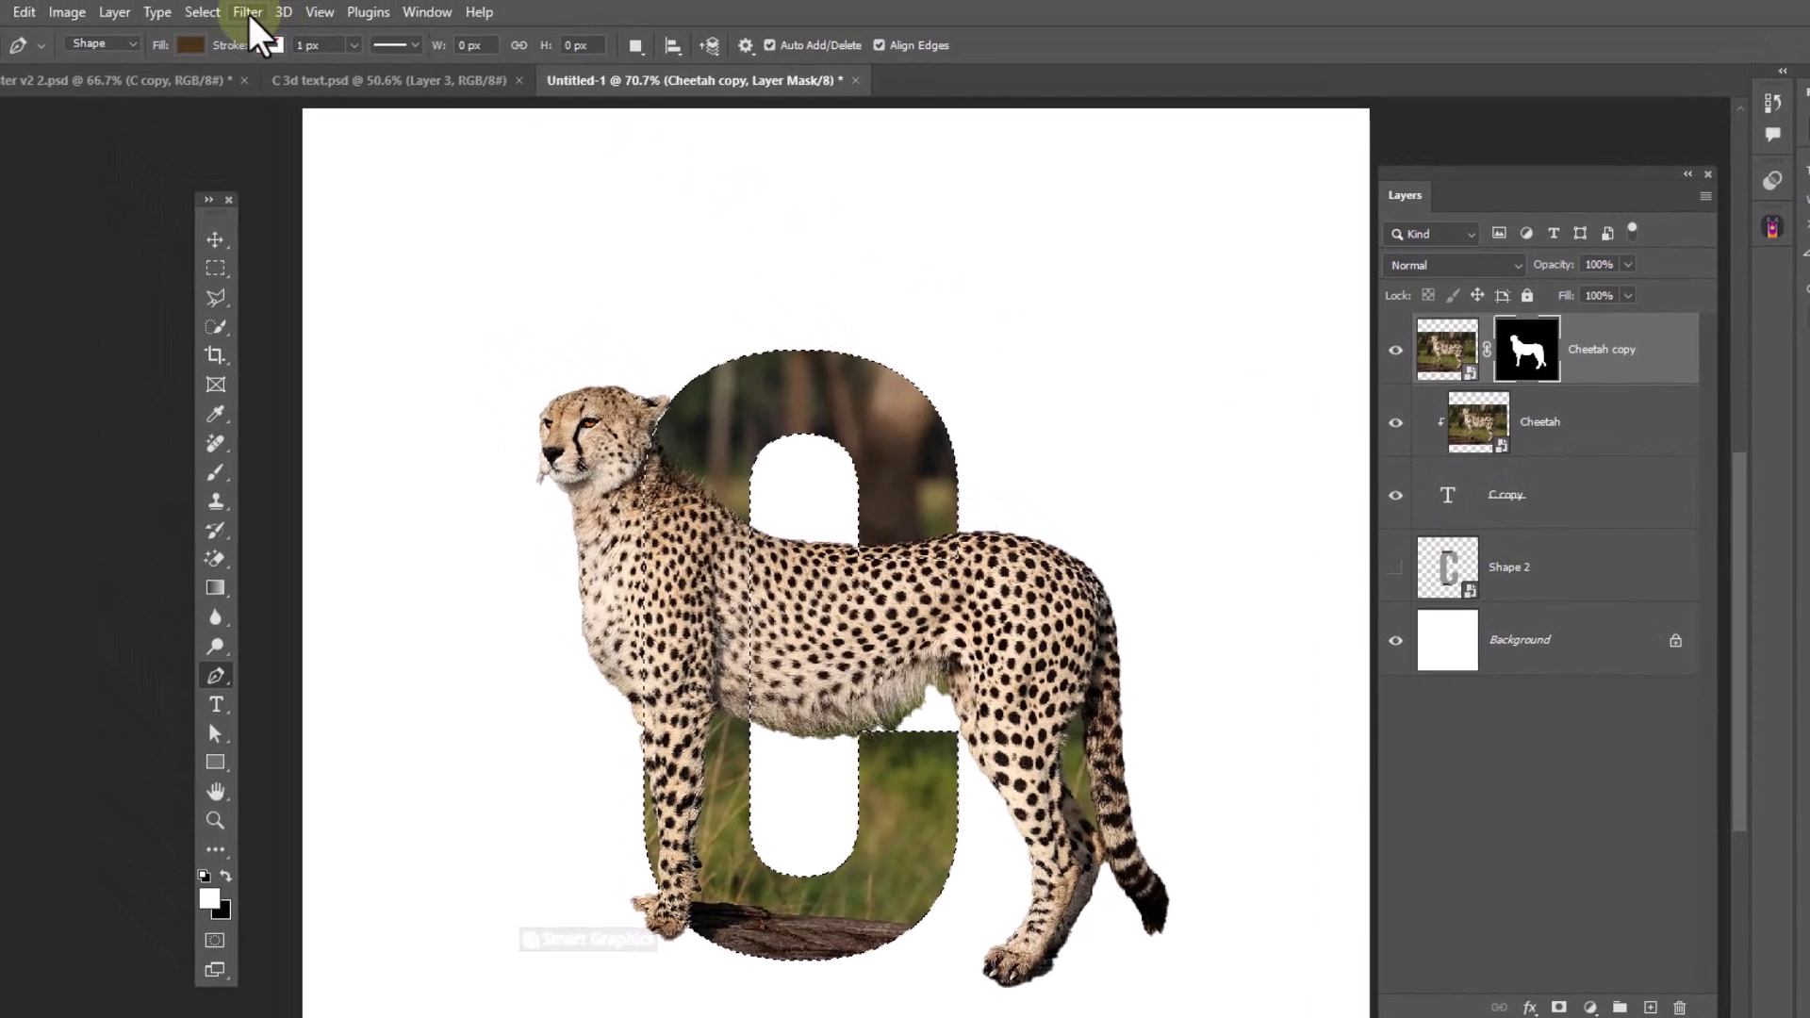
- Invert the C selection and paint black on the Cheetah copy mask to hide body and tail
{"action": "left_click", "coordinate": [193, 15]}
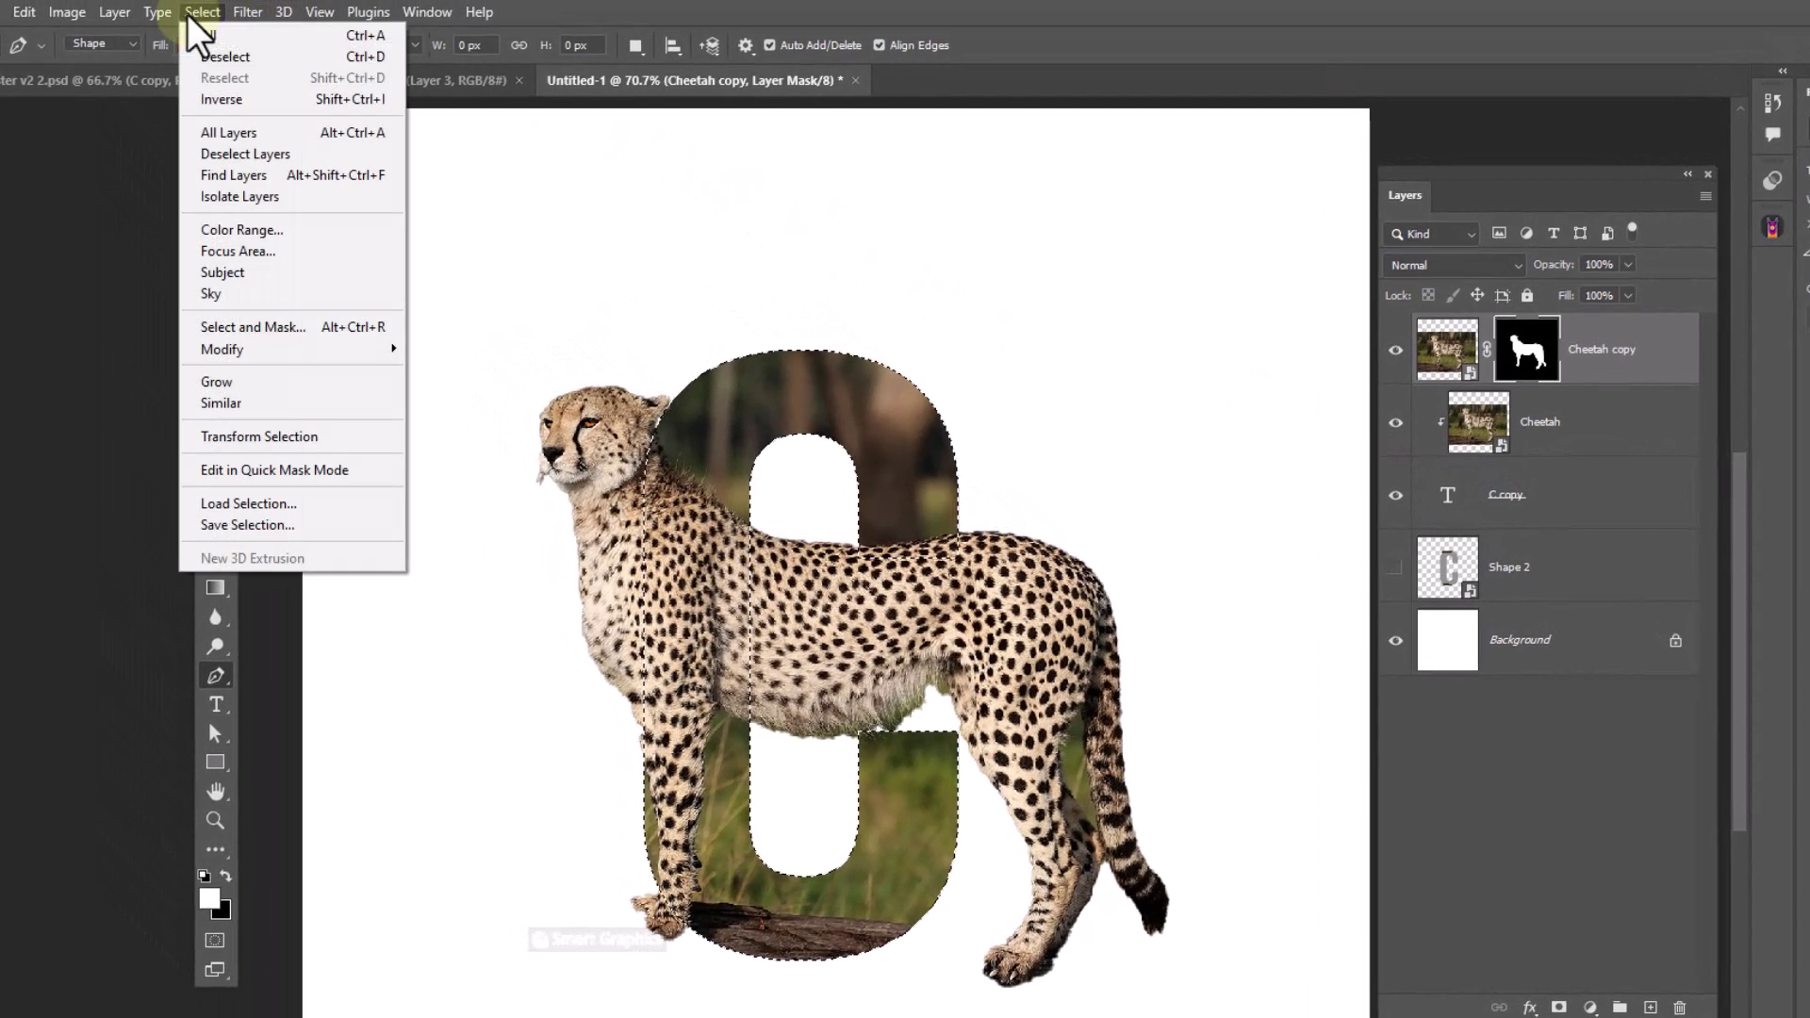
{"action": "left_click", "coordinate": [227, 101]}
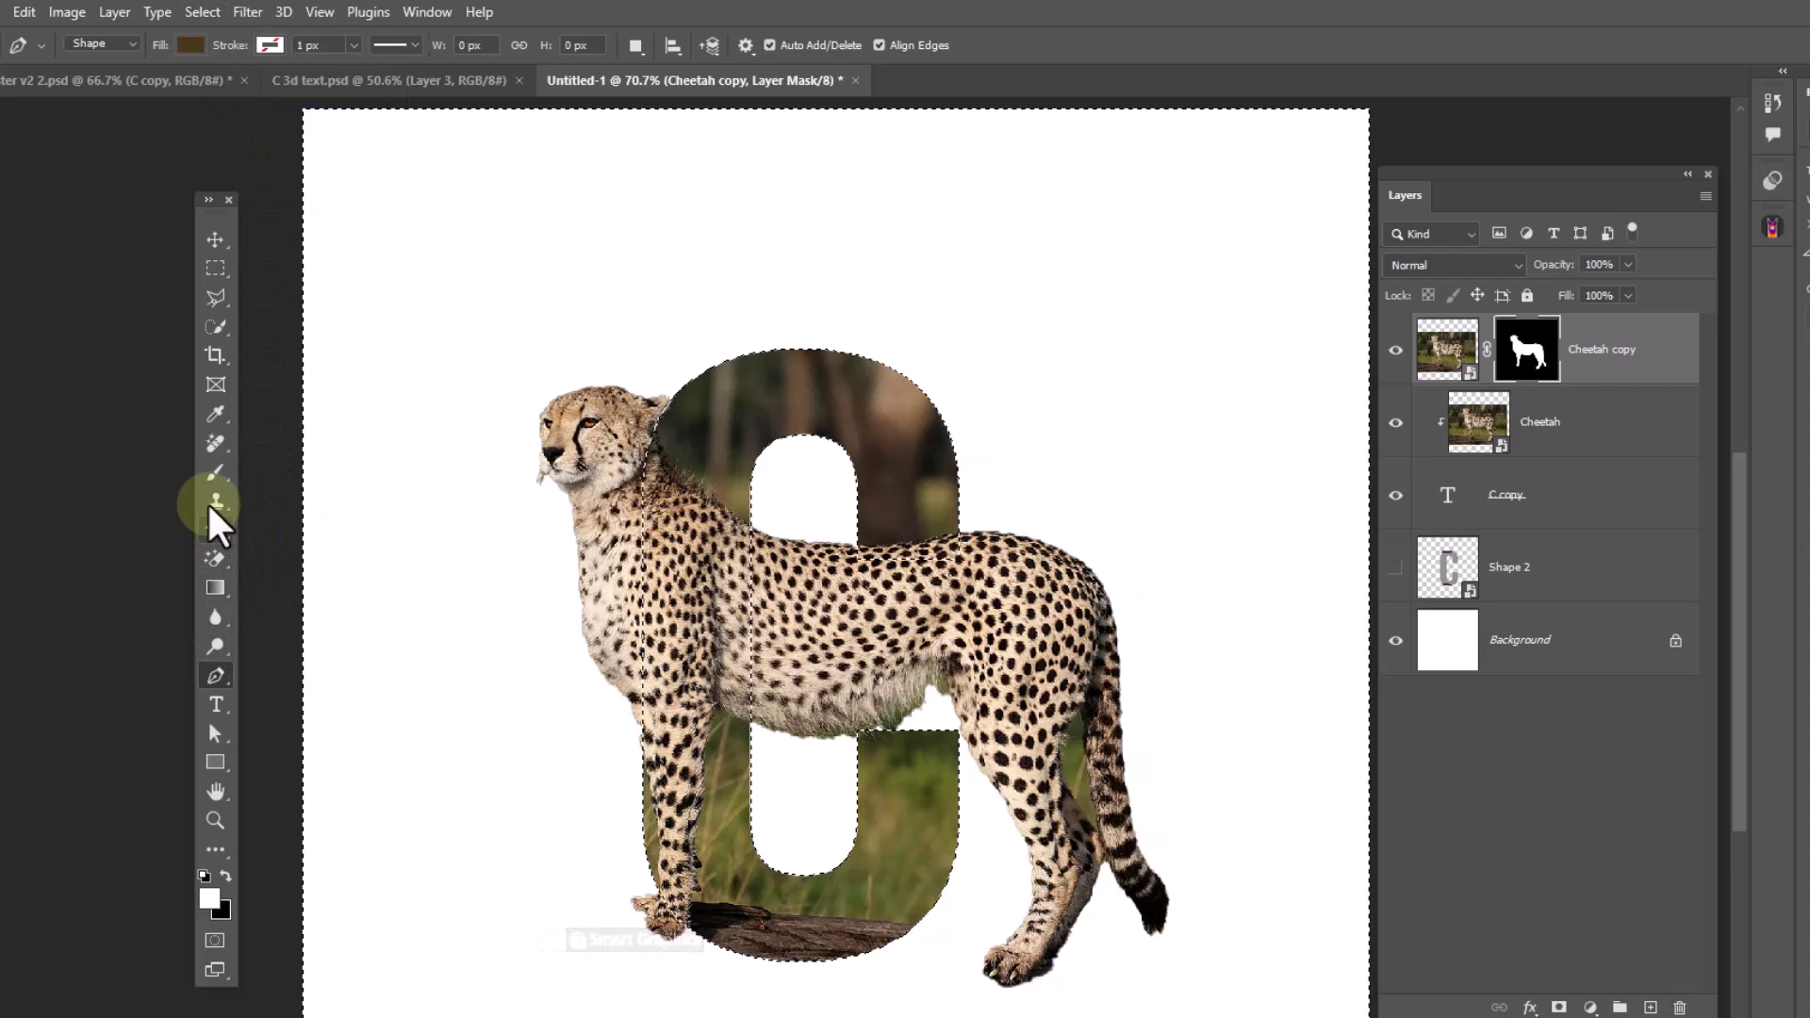
{"action": "left_click", "coordinate": [213, 474]}
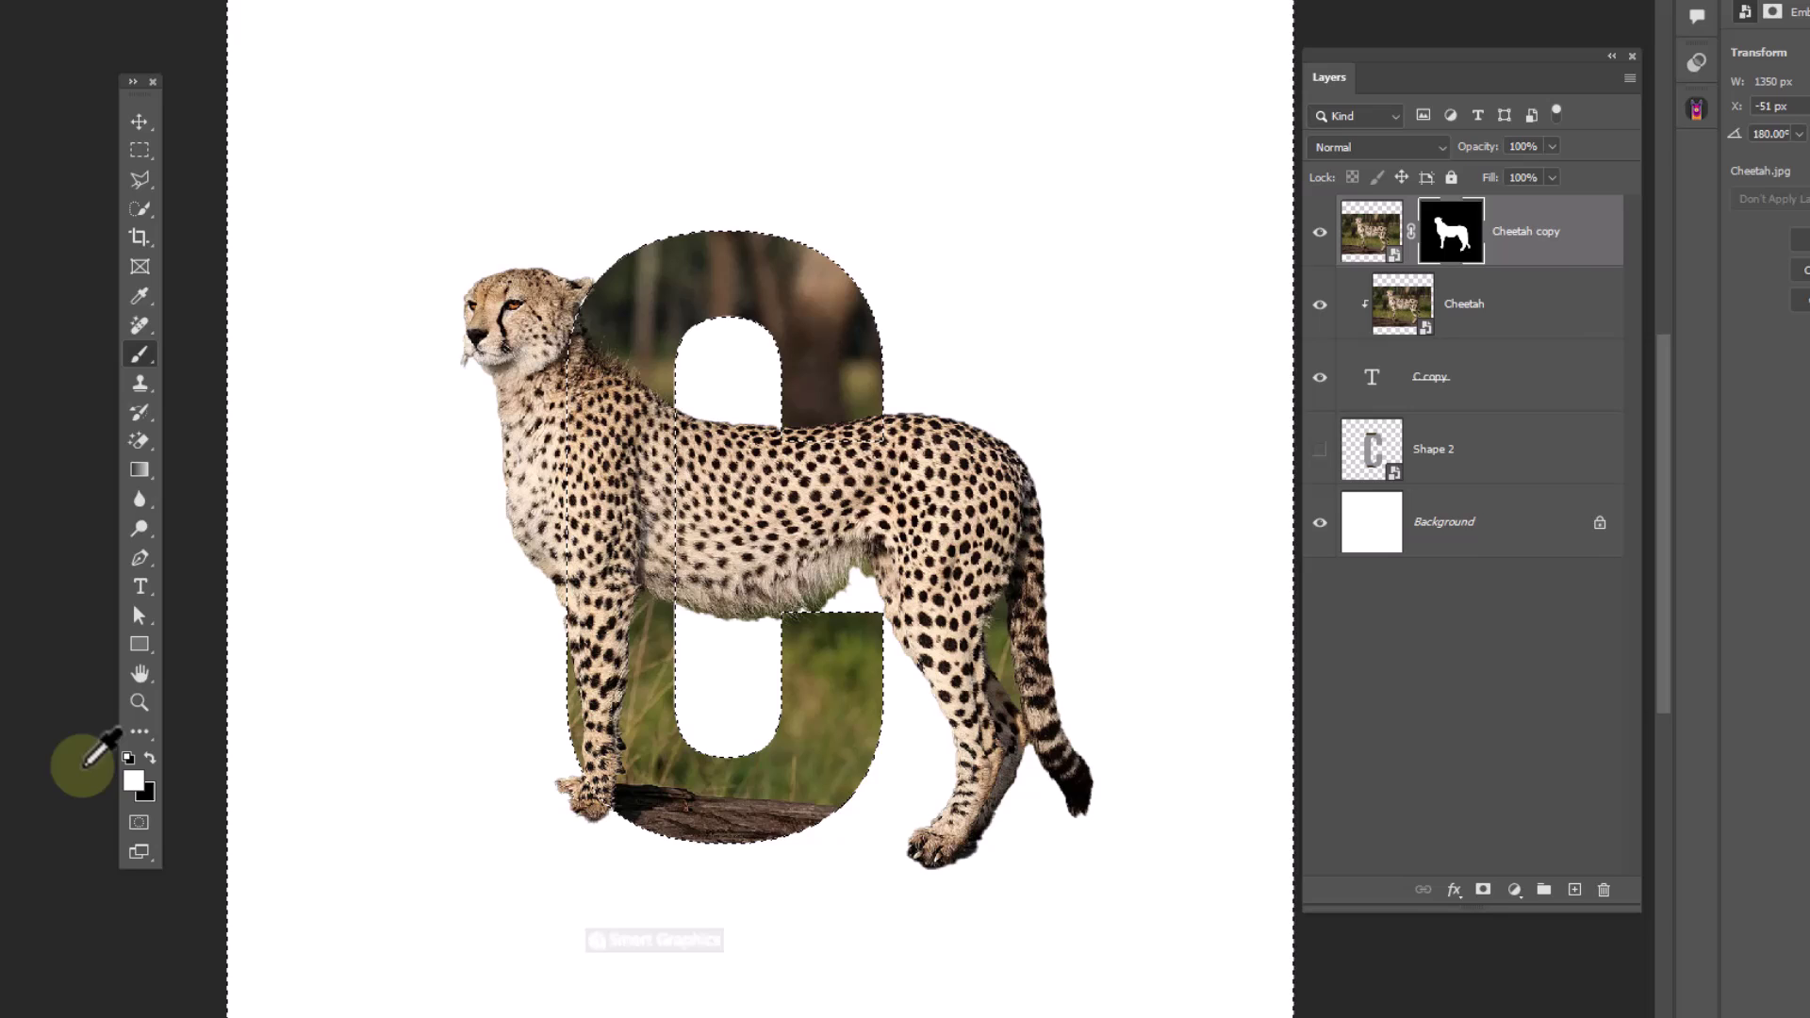
{"action": "left_click", "coordinate": [149, 757]}
{"action": "mouse_move", "coordinate": [391, 673]}
{"action": "left_mouse_down"}
{"action": "mouse_move", "coordinate": [737, 473]}
{"action": "mouse_move", "coordinate": [752, 571]}
{"action": "mouse_move", "coordinate": [825, 465]}
{"action": "mouse_move", "coordinate": [866, 484]}
{"action": "mouse_move", "coordinate": [900, 455]}
{"action": "mouse_move", "coordinate": [937, 465]}
{"action": "mouse_move", "coordinate": [992, 586]}
{"action": "mouse_move", "coordinate": [994, 806]}
{"action": "mouse_move", "coordinate": [952, 794]}
{"action": "mouse_move", "coordinate": [613, 895]}
{"action": "mouse_move", "coordinate": [513, 838]}
{"action": "mouse_move", "coordinate": [706, 767]}
{"action": "mouse_move", "coordinate": [909, 482]}
{"action": "left_mouse_up"}
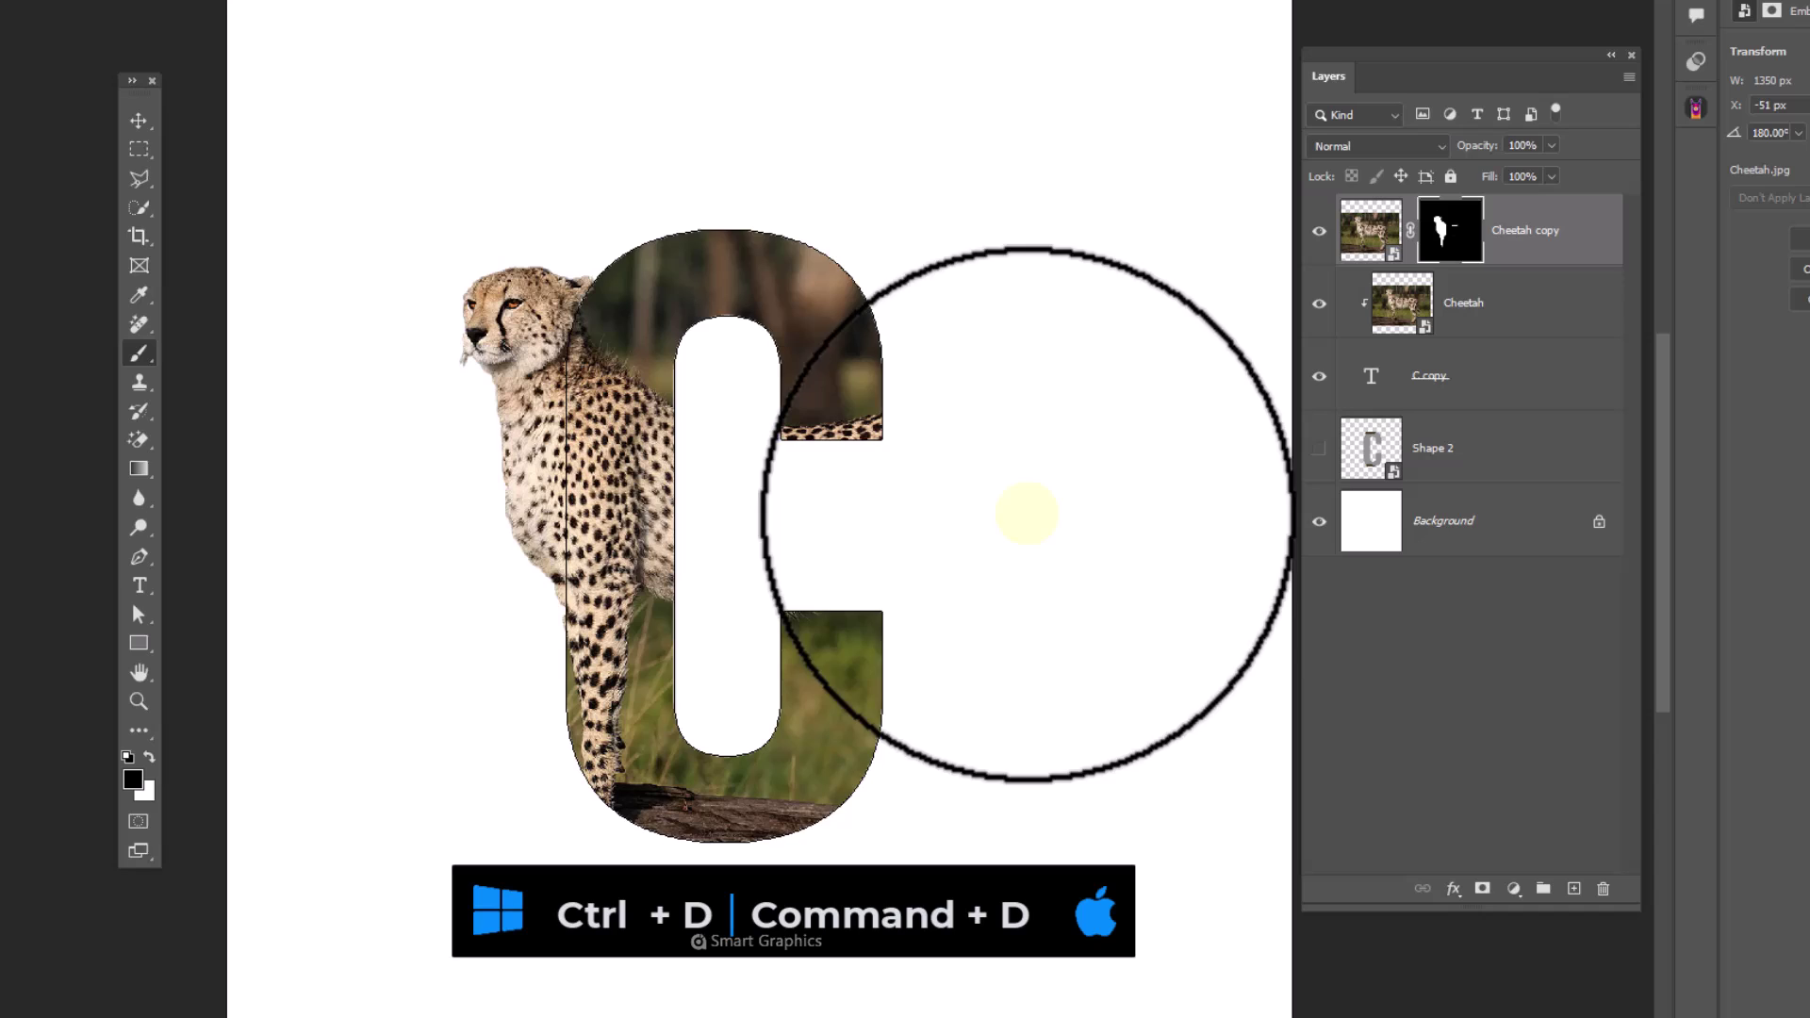
{"action": "key", "text": "ctrl+d"}
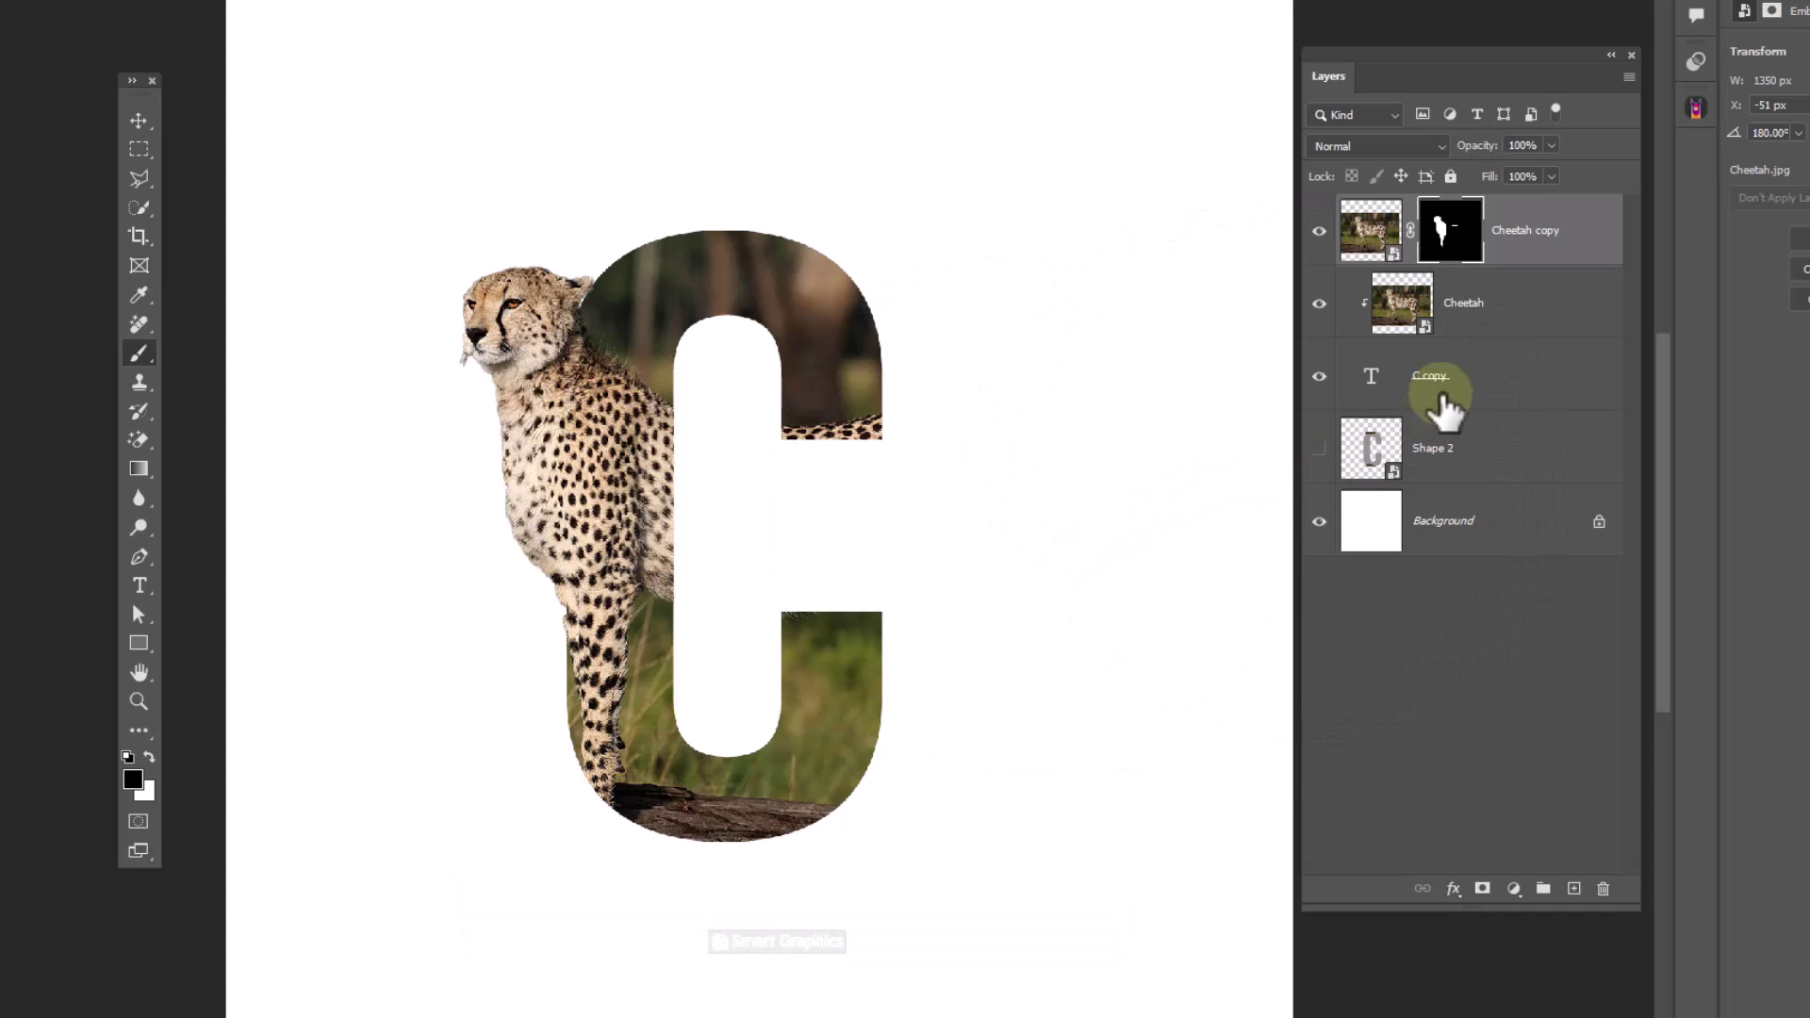
- Unhide Shape 2 and clip a new Cheetah copy 2 layer into it
{"action": "left_click", "coordinate": [1324, 457]}
{"action": "left_click", "coordinate": [1319, 450]}
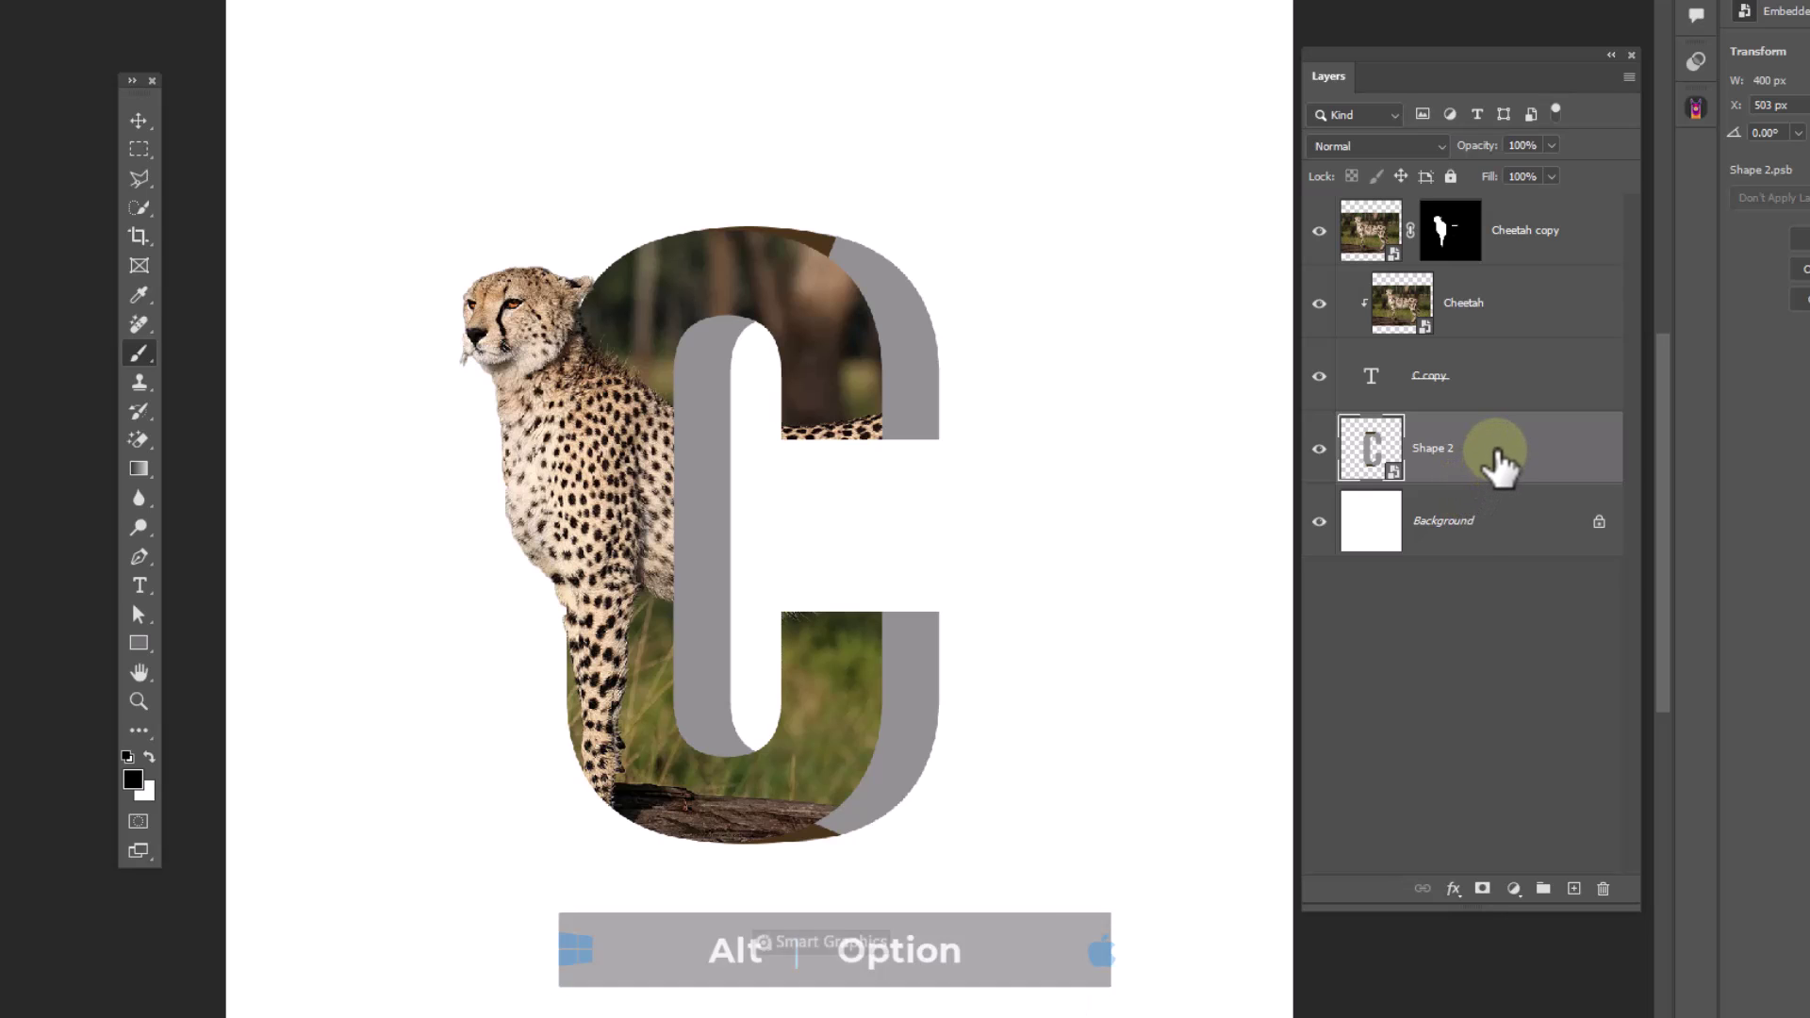
{"action": "left_click", "coordinate": [1497, 303]}
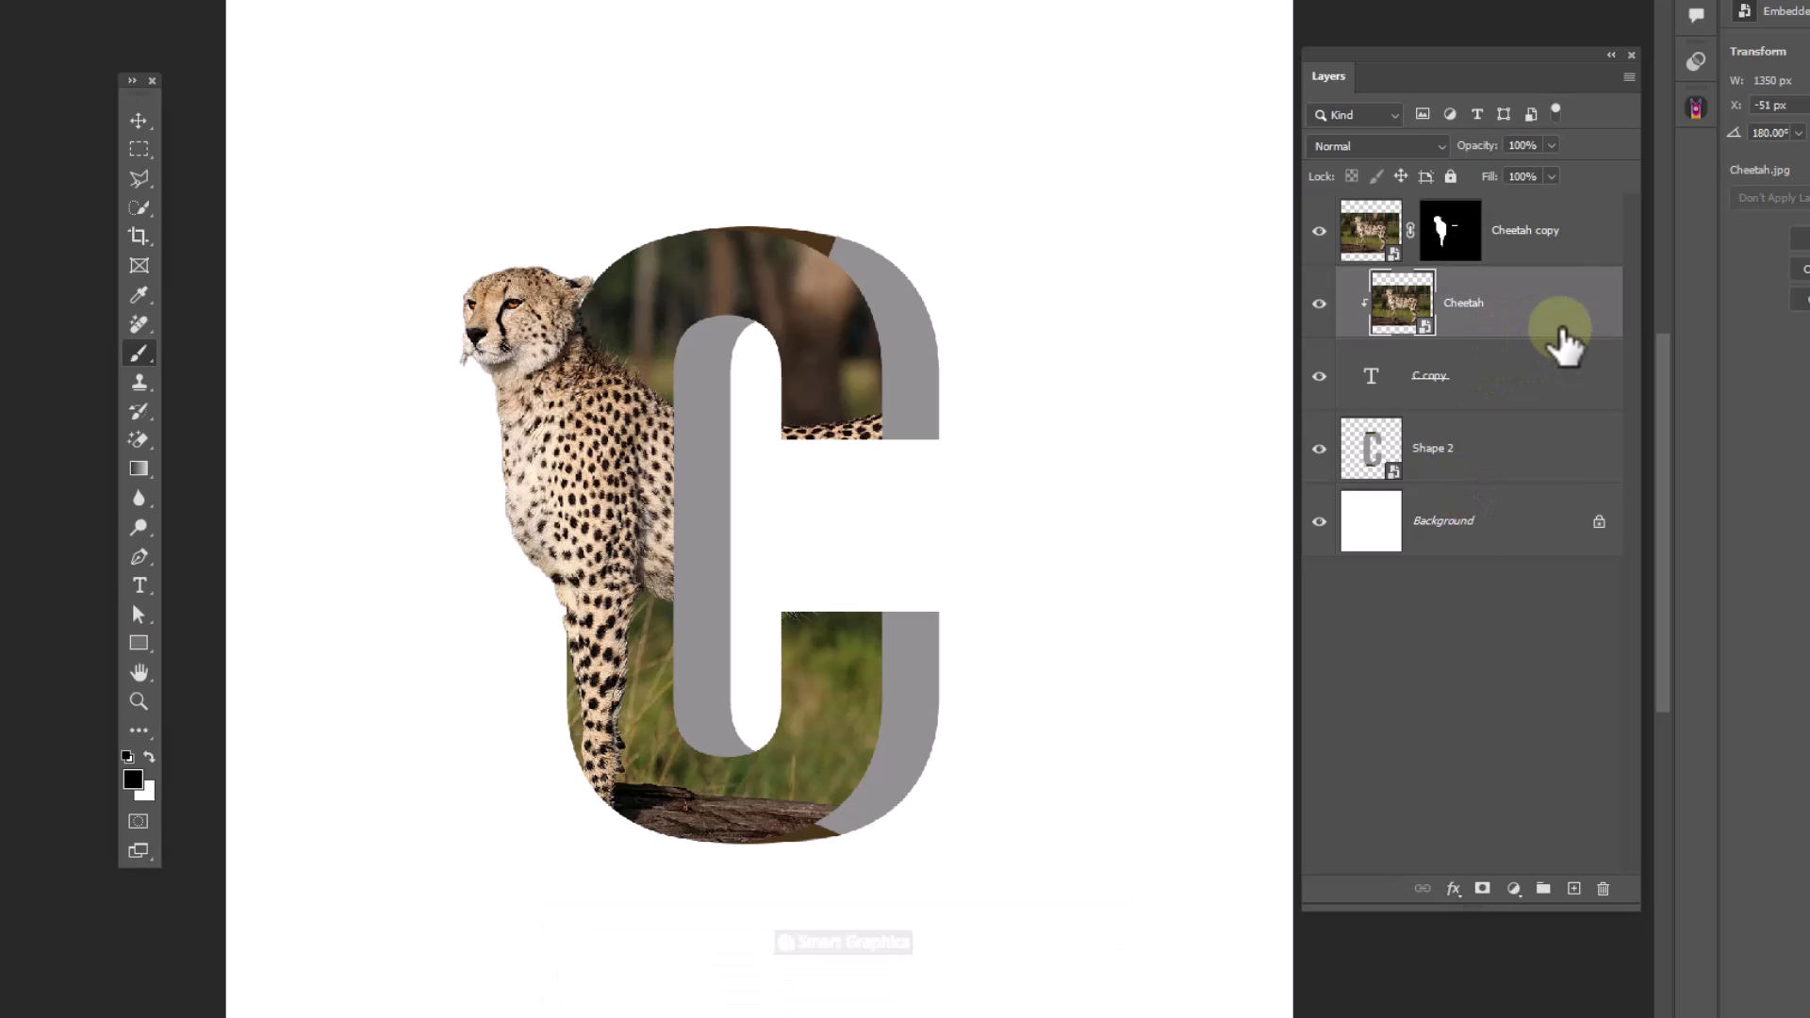
{"action": "left_click_drag", "start_coordinate": [1564, 330], "coordinate": [1543, 434]}
{"action": "left_click", "coordinate": [1472, 483], "text": "alt"}
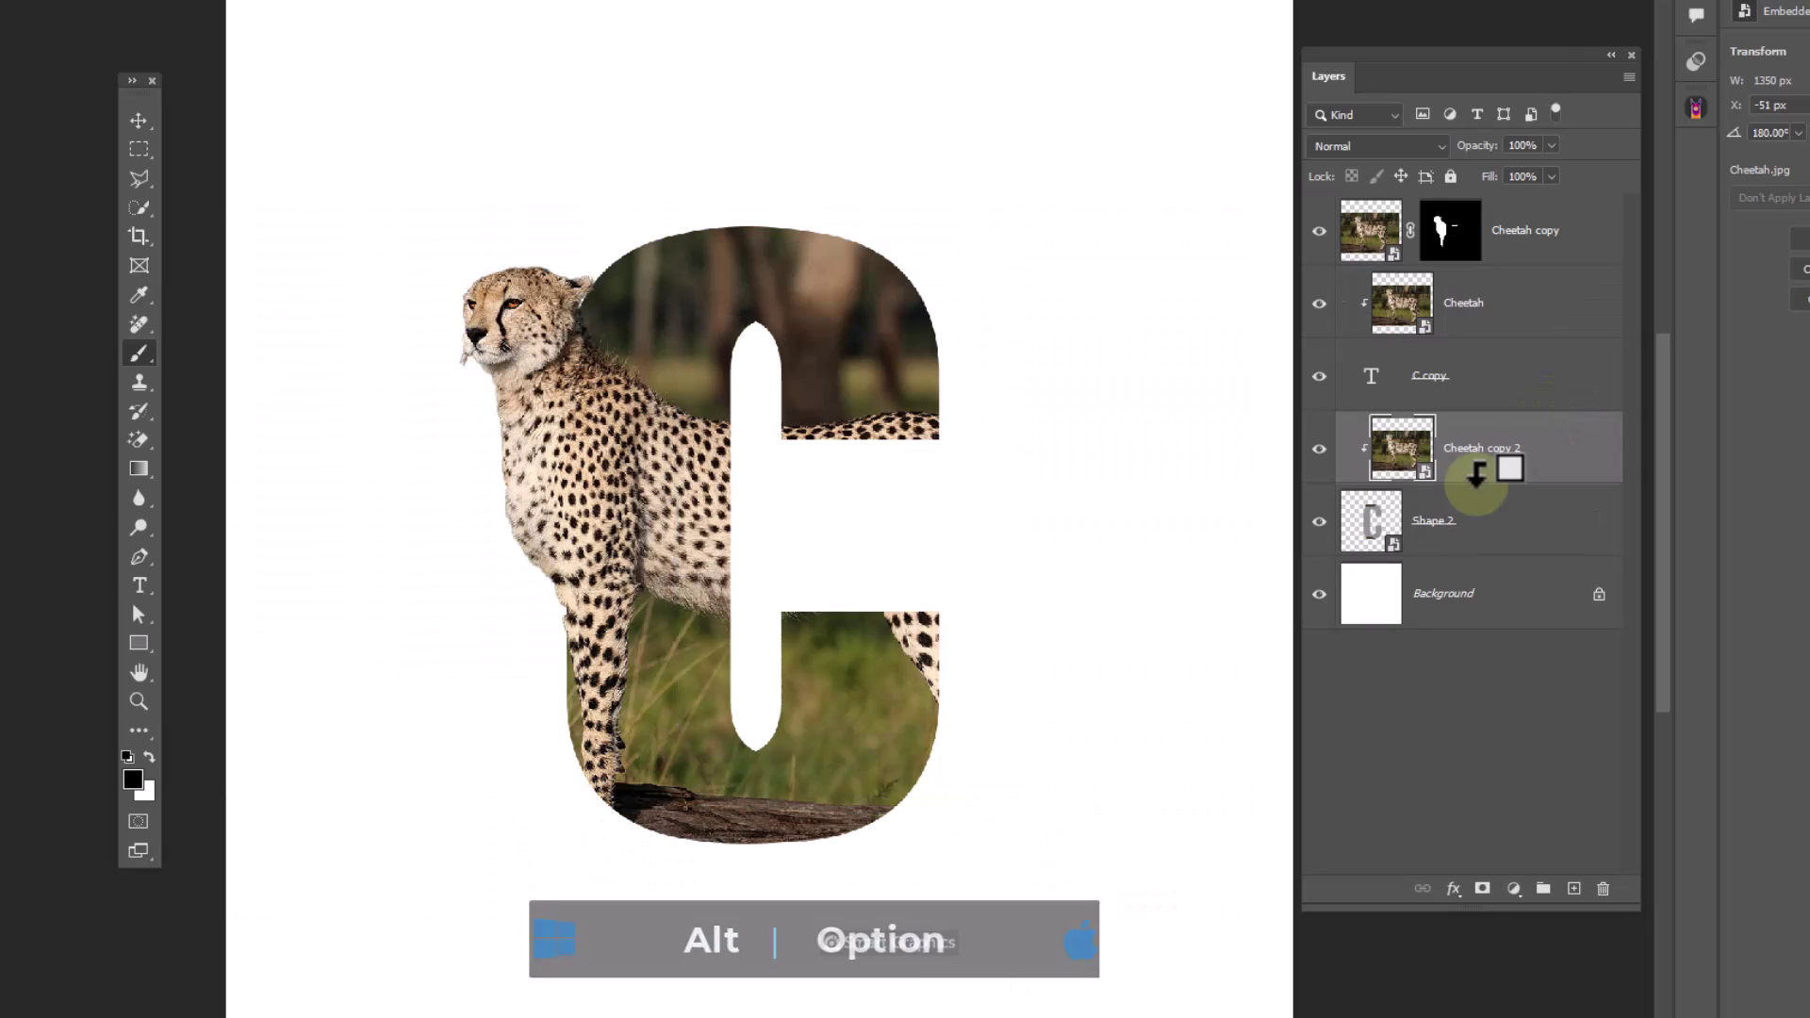
- Clip a Levels adjustment to Cheetah copy 2 and lower its output white to 76
{"action": "key", "text": "v"}
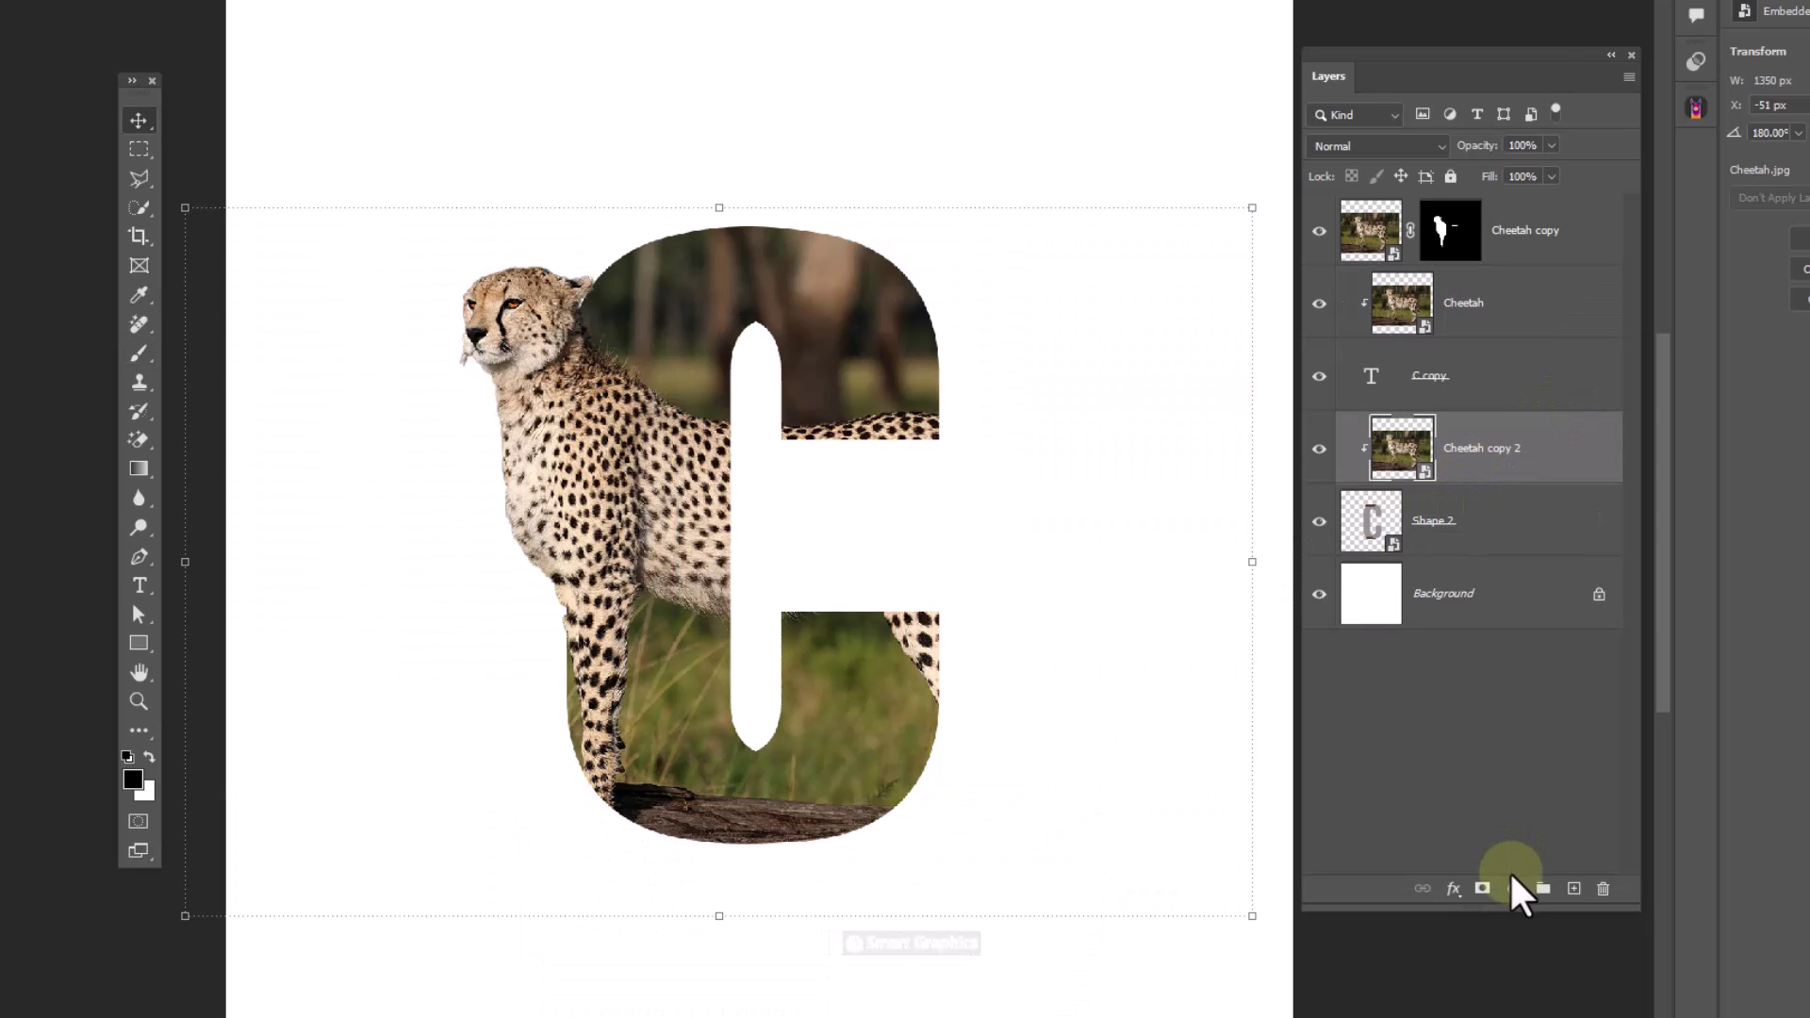
{"action": "left_click", "coordinate": [1513, 888]}
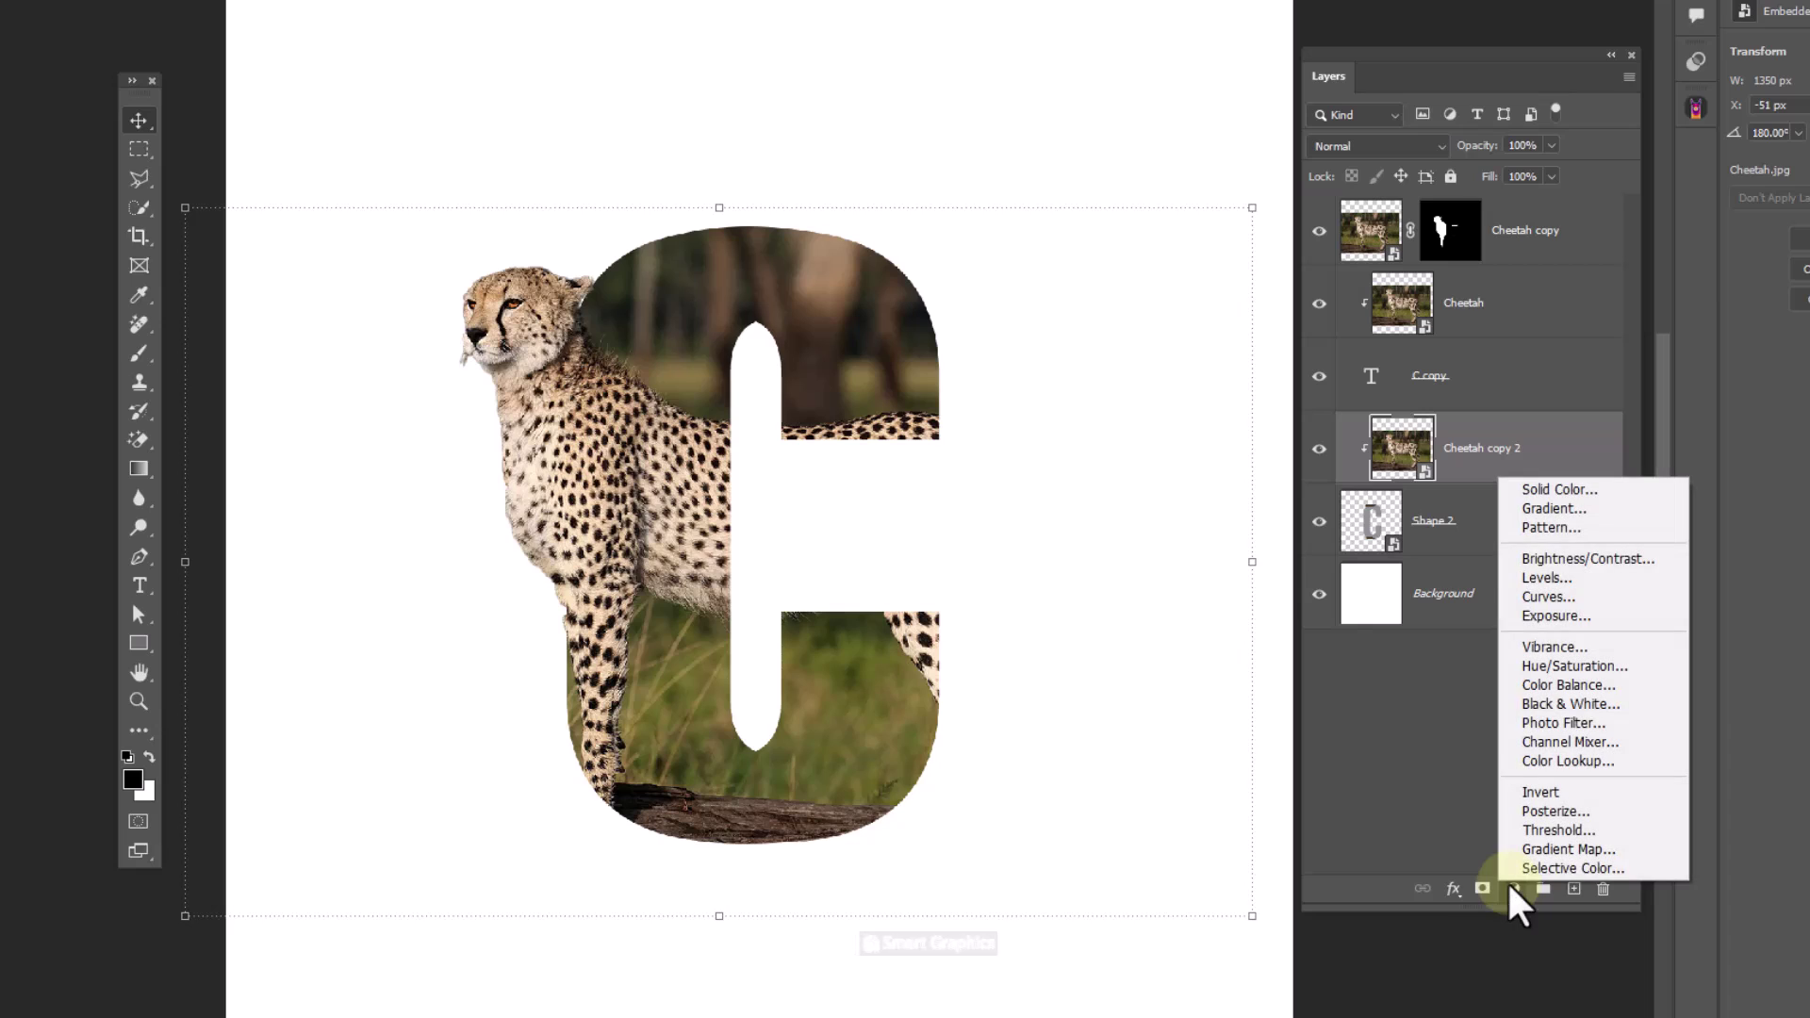
{"action": "left_click", "coordinate": [1547, 577]}
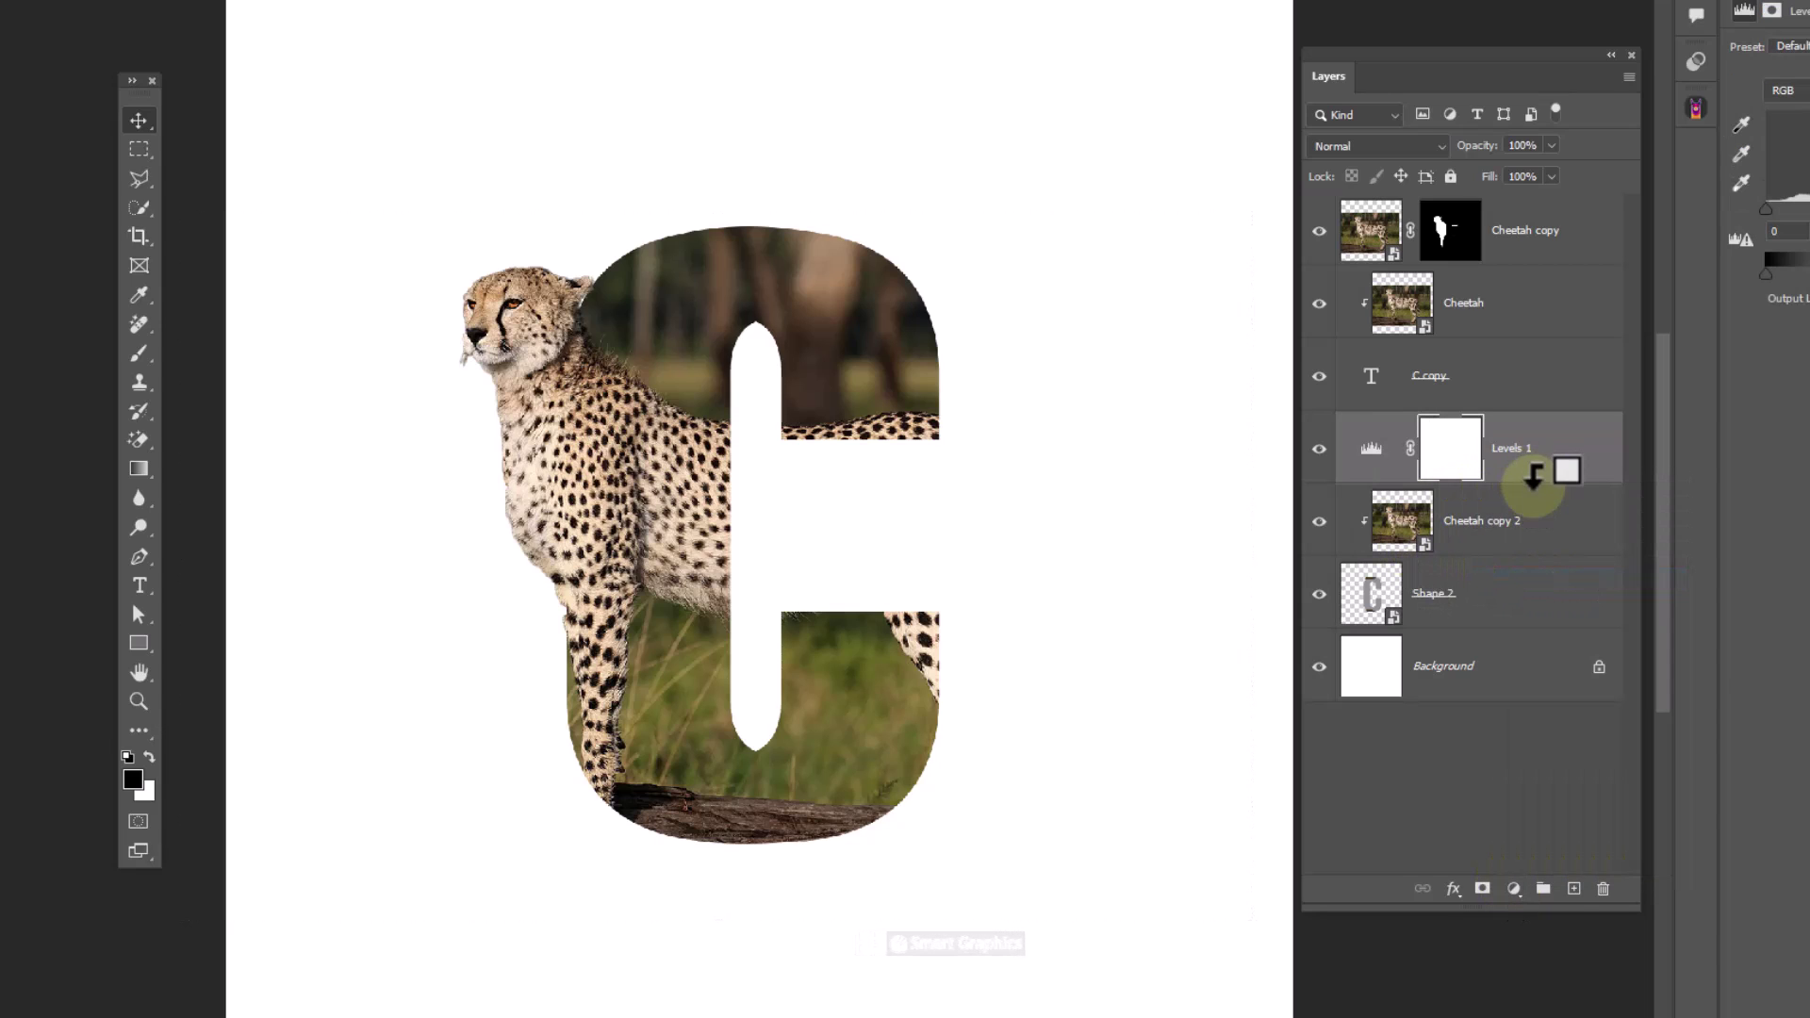
{"action": "left_click", "coordinate": [1534, 480], "text": "alt"}
{"action": "left_click_drag", "start_coordinate": [1756, 4], "coordinate": [1009, 48]}
{"action": "left_click_drag", "start_coordinate": [1158, 11], "coordinate": [1084, 123]}
{"action": "left_click_drag", "start_coordinate": [1190, 403], "coordinate": [1045, 417]}
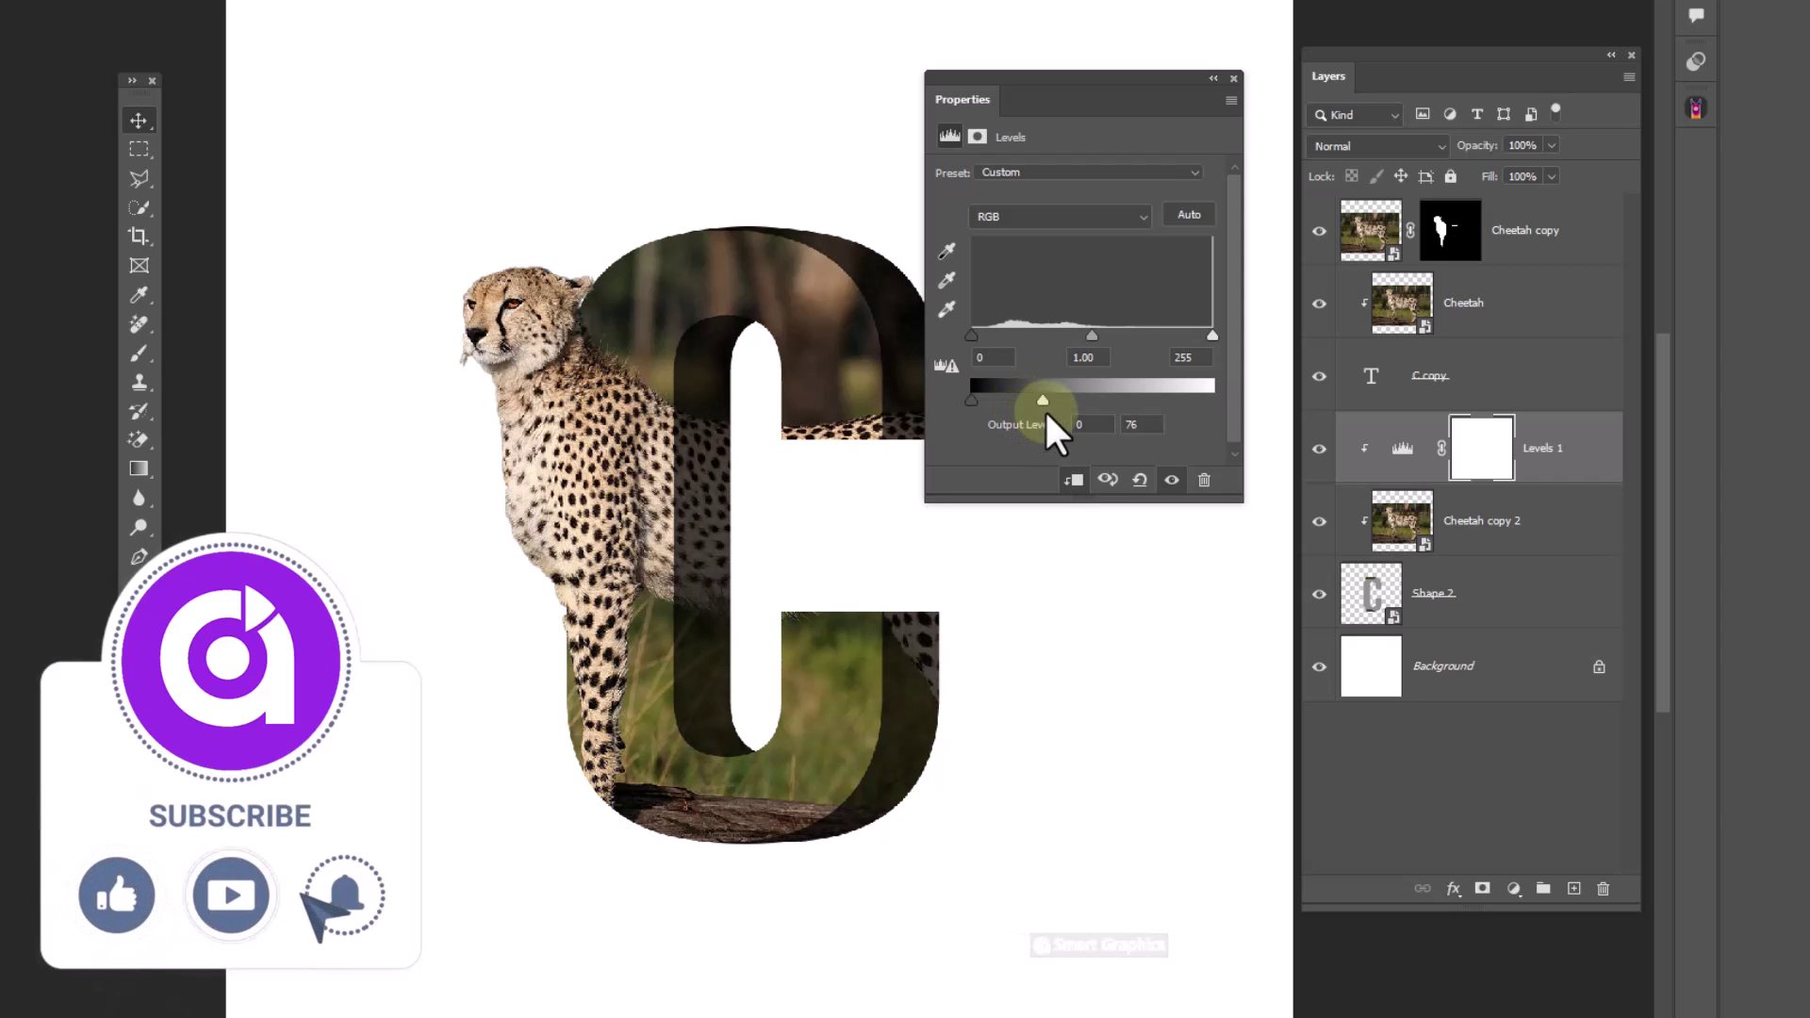
- Close the Levels properties and switch to the Brush tool with default black and white colours
{"action": "left_click", "coordinate": [1233, 80]}
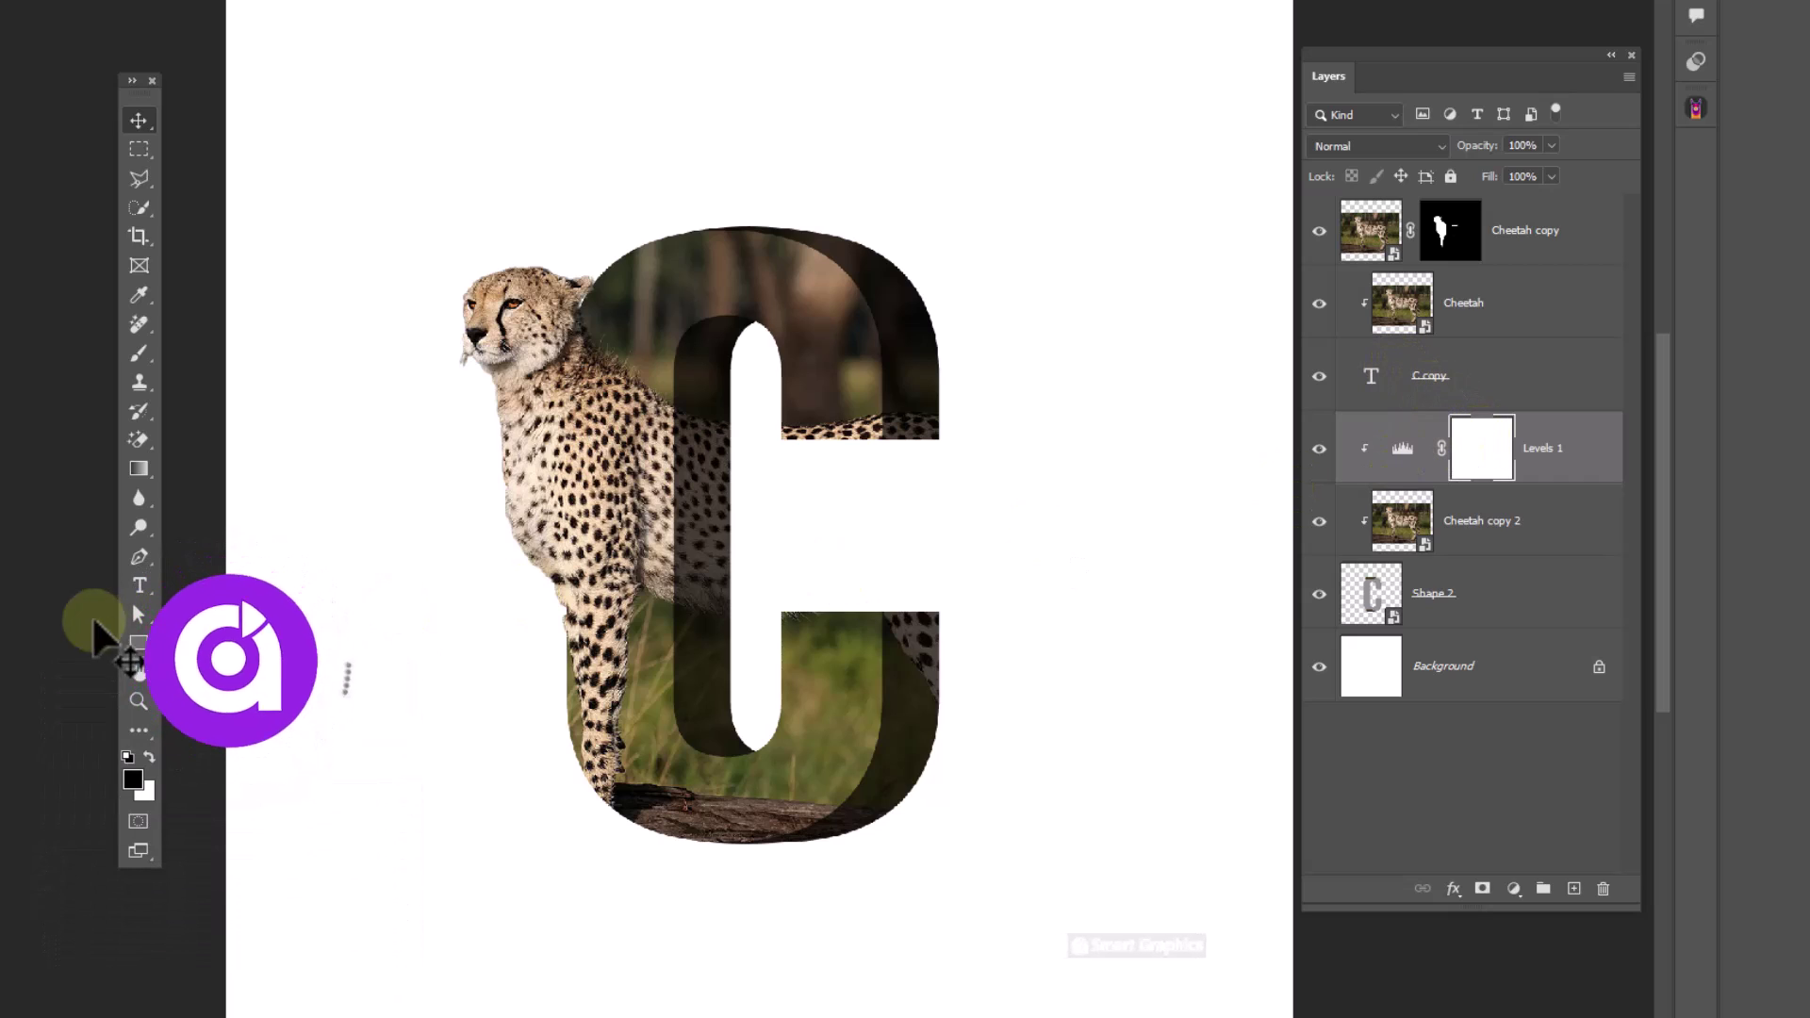
{"action": "left_click", "coordinate": [138, 354]}
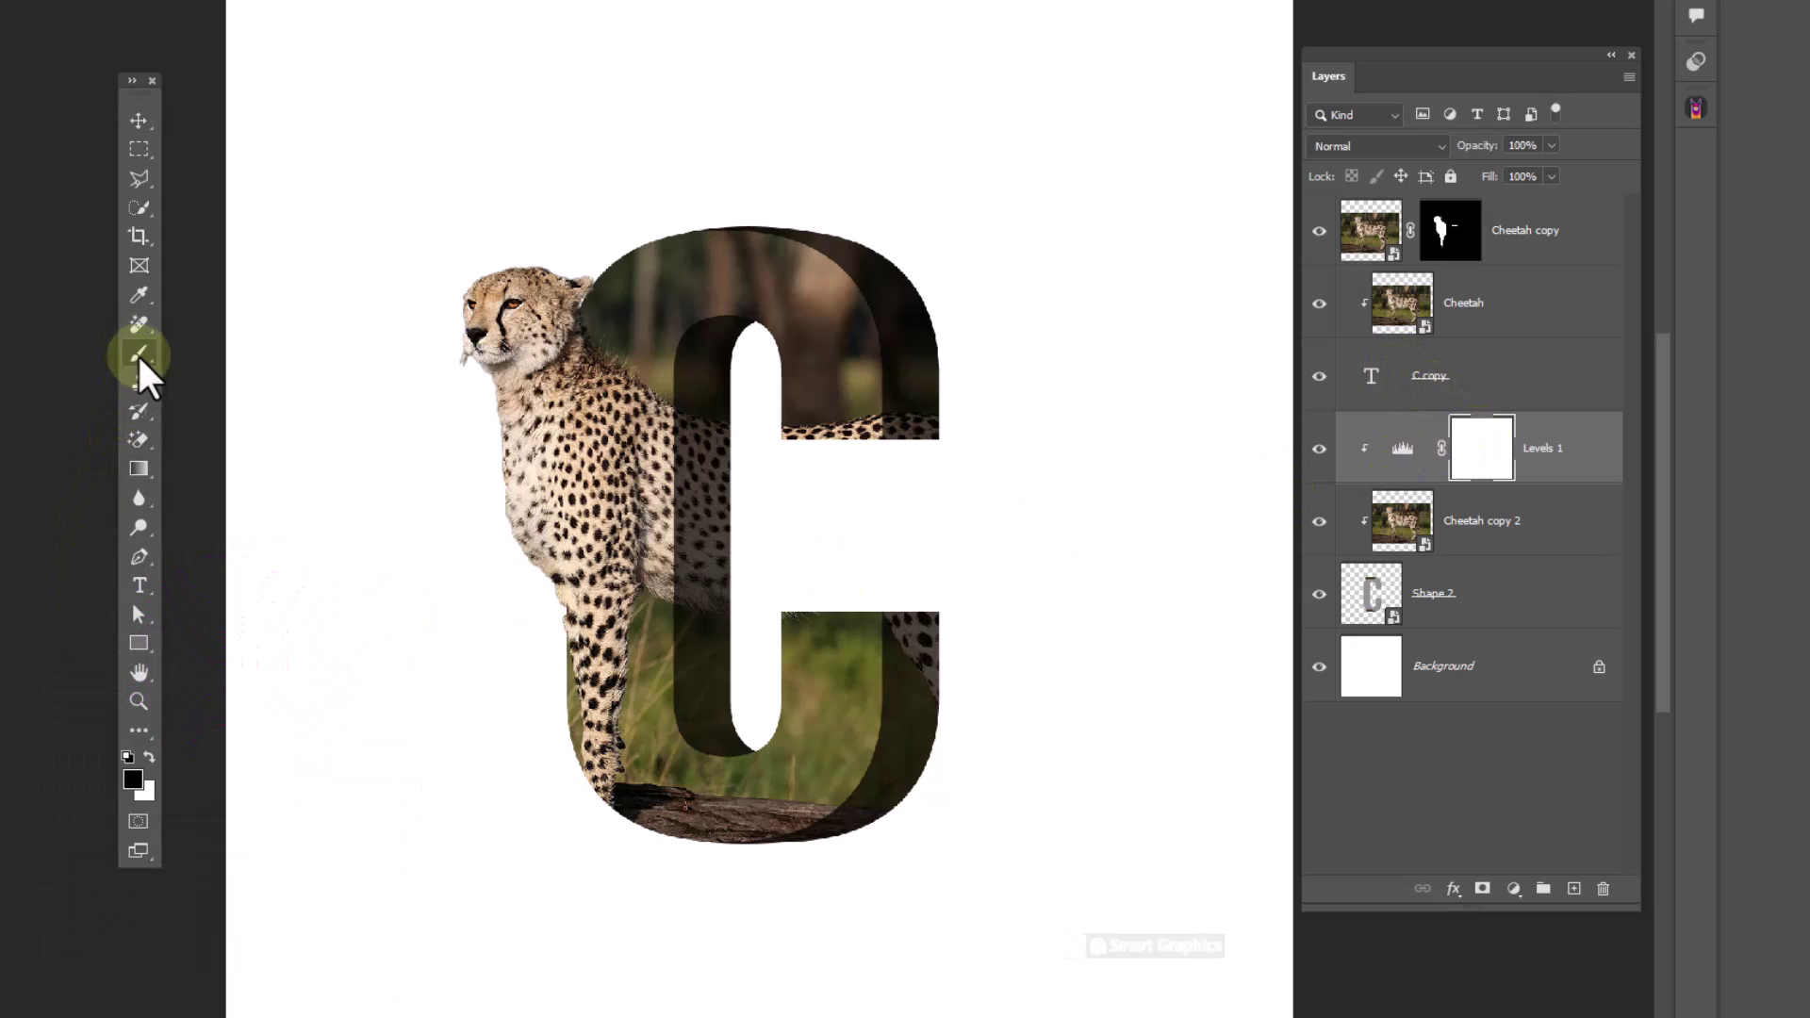
{"action": "left_click", "coordinate": [132, 756]}
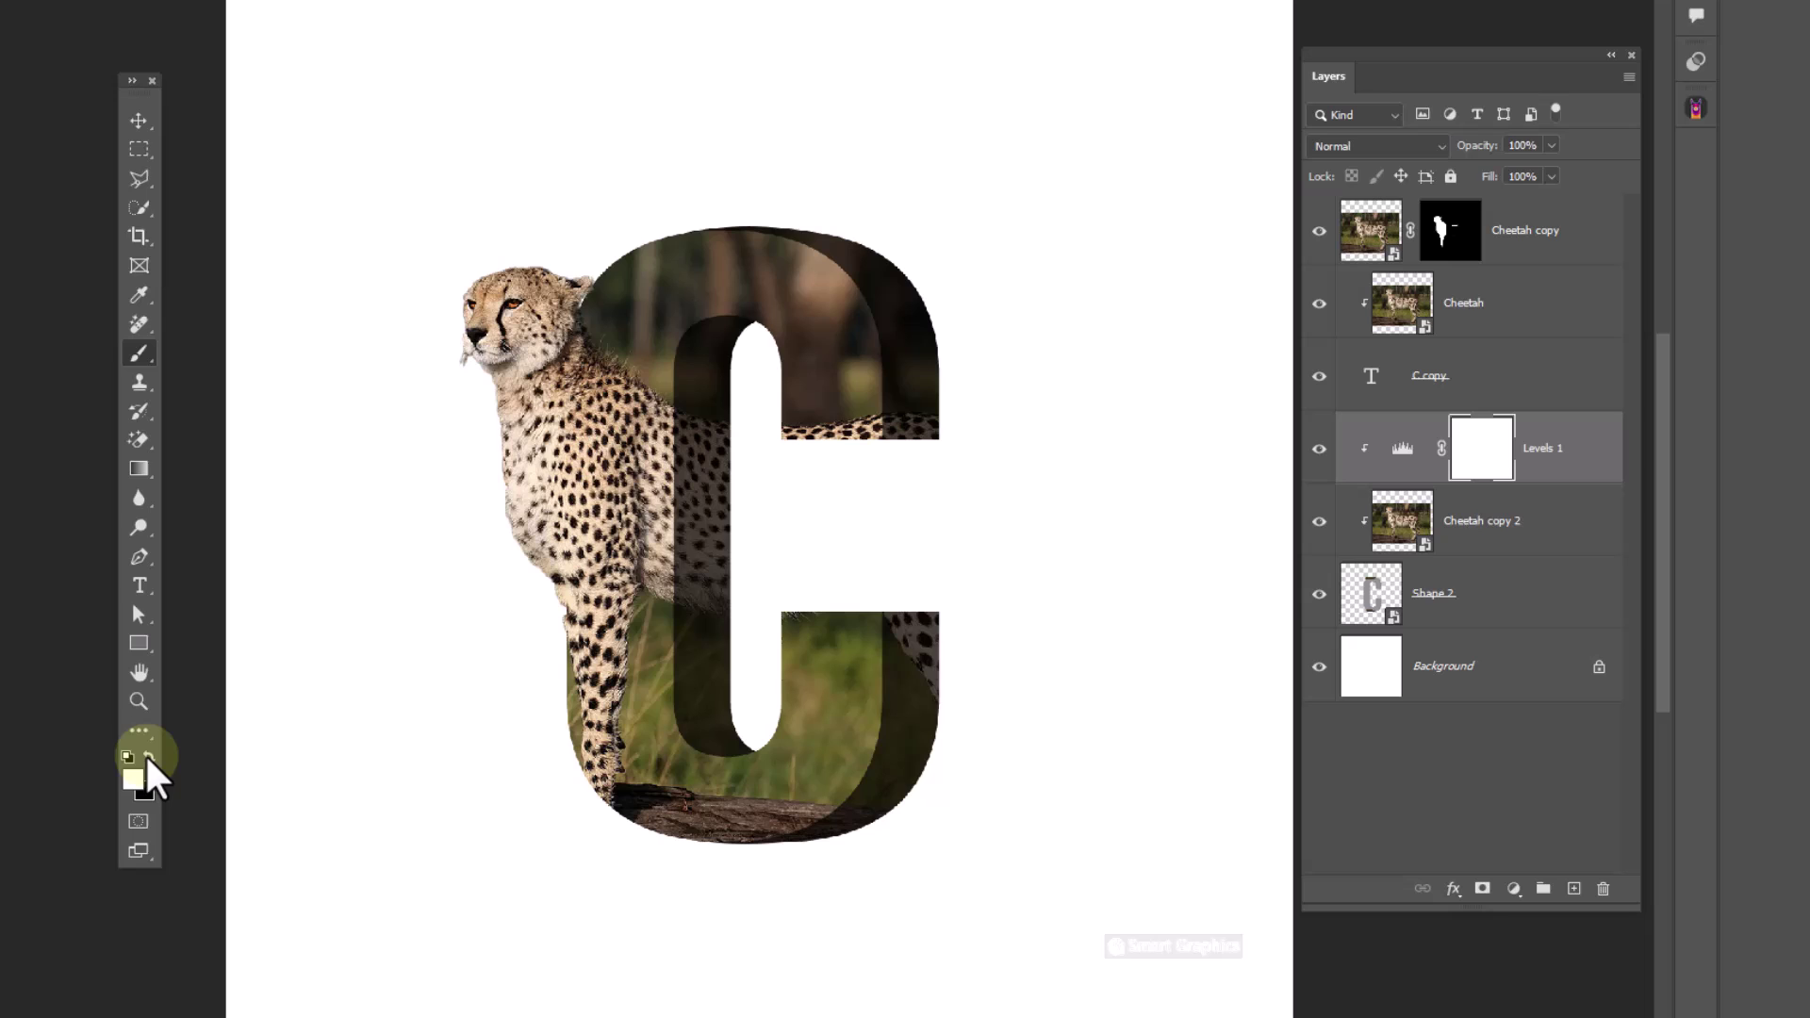
{"action": "left_click_drag", "start_coordinate": [862, 193], "coordinate": [811, 165]}
{"action": "key", "text": "ctrl+z"}
- Paint black with a Soft Round brush on the Levels 1 mask near the top of the C
{"action": "right_click", "coordinate": [825, 157]}
{"action": "left_click", "coordinate": [897, 477]}
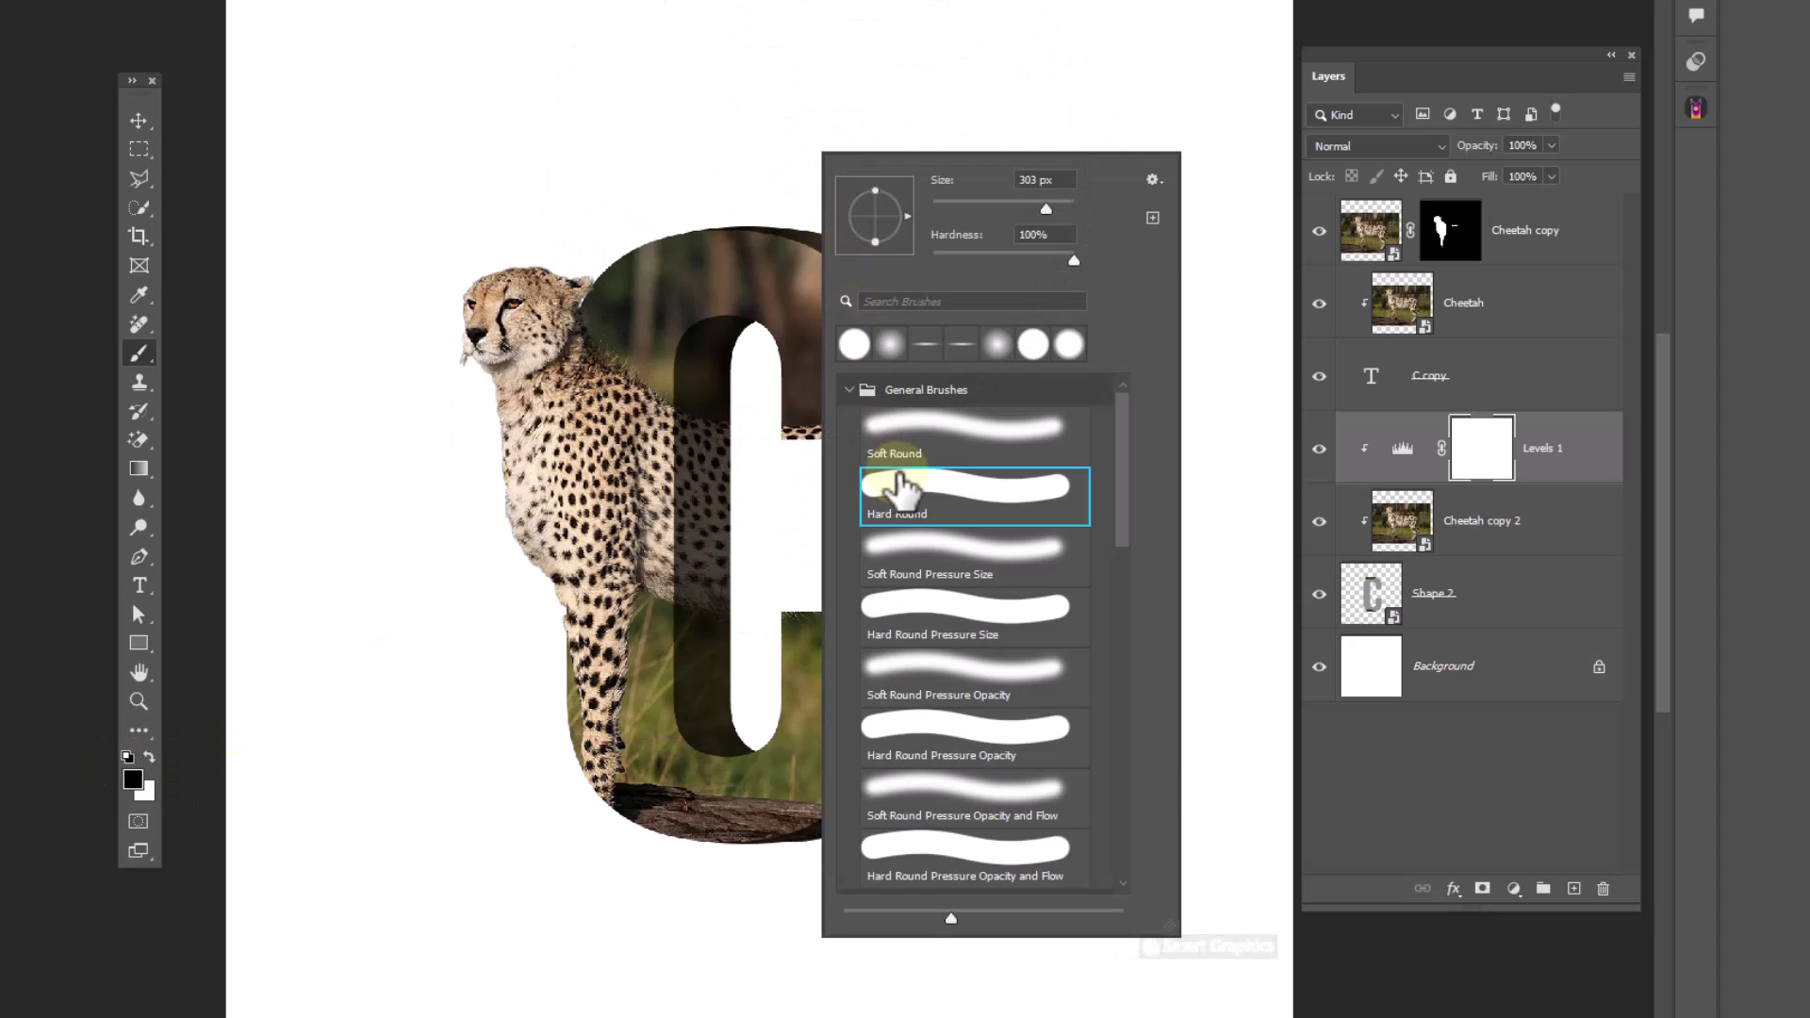
{"action": "double_click", "coordinate": [937, 441]}
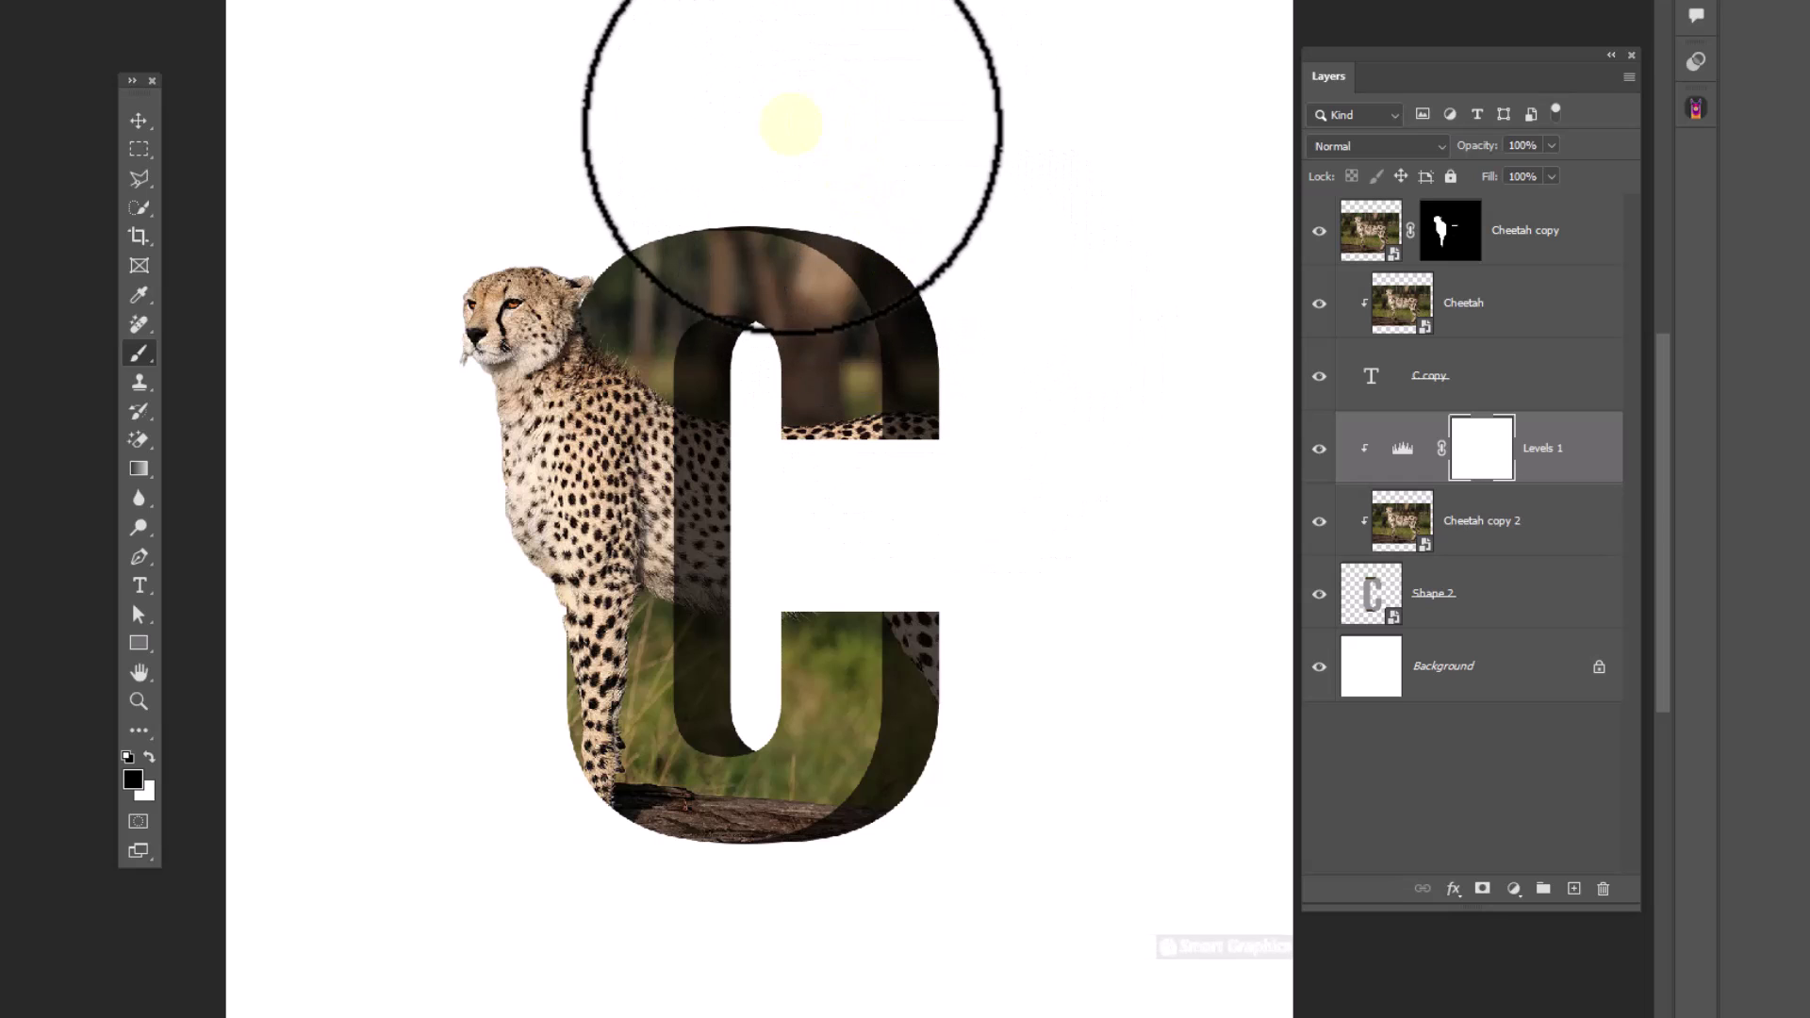
{"action": "mouse_move", "coordinate": [728, 123]}
{"action": "left_mouse_down"}
{"action": "mouse_move", "coordinate": [687, 118]}
{"action": "mouse_move", "coordinate": [754, 116]}
{"action": "mouse_move", "coordinate": [668, 132]}
{"action": "mouse_move", "coordinate": [823, 118]}
{"action": "left_mouse_up"}
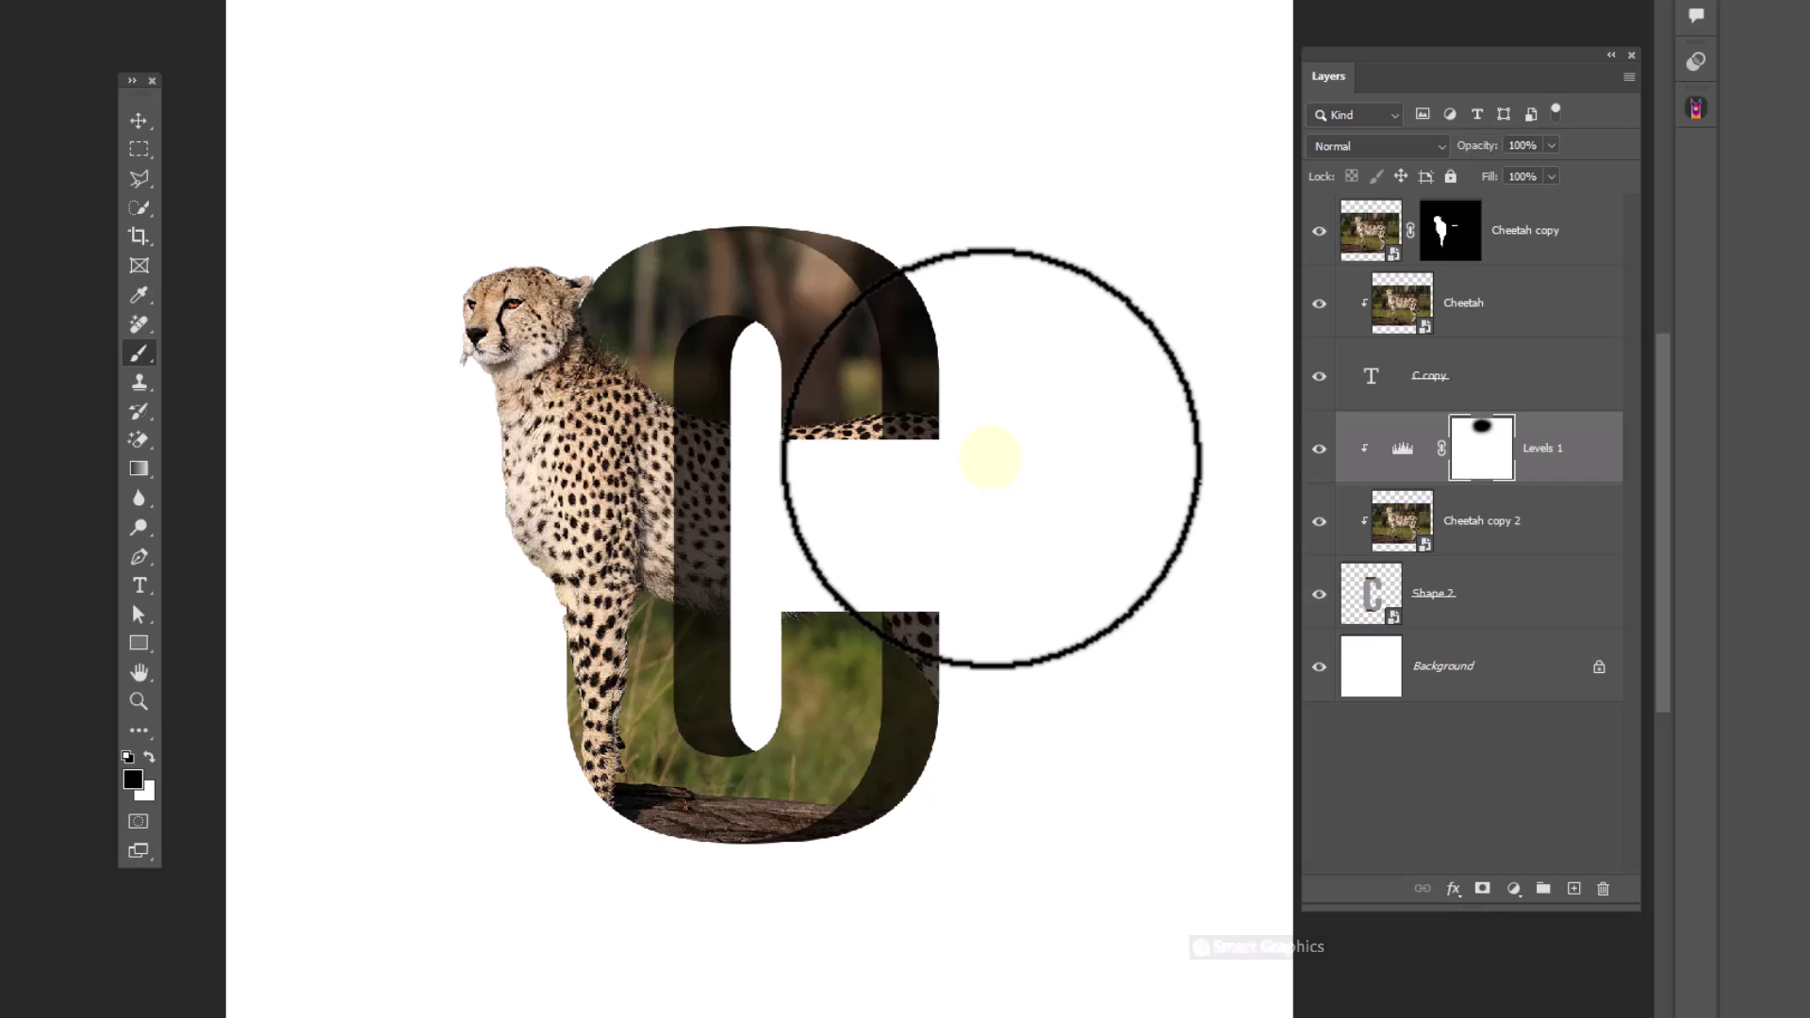
{"action": "left_click", "coordinate": [1467, 441]}
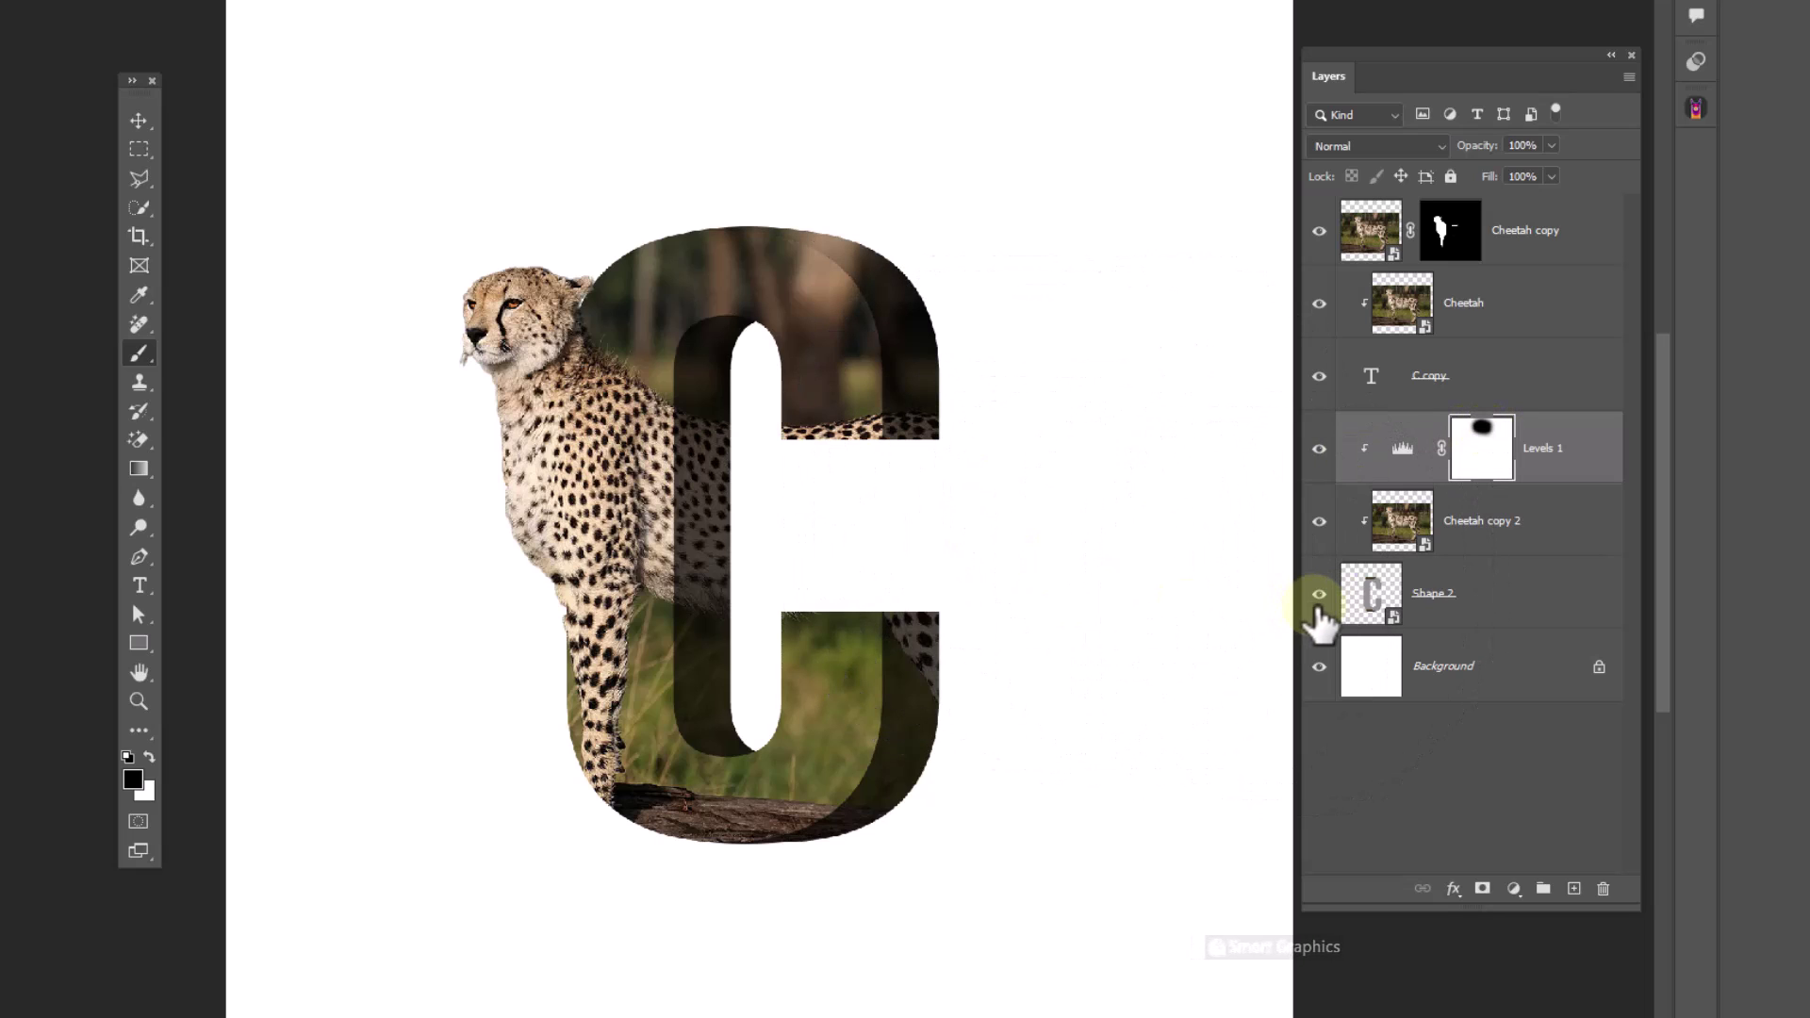
- Add a new Layer 1 clipped above Levels 1 and paint soft black shading over the C's side
{"action": "left_click_drag", "start_coordinate": [1344, 611], "coordinate": [1584, 890]}
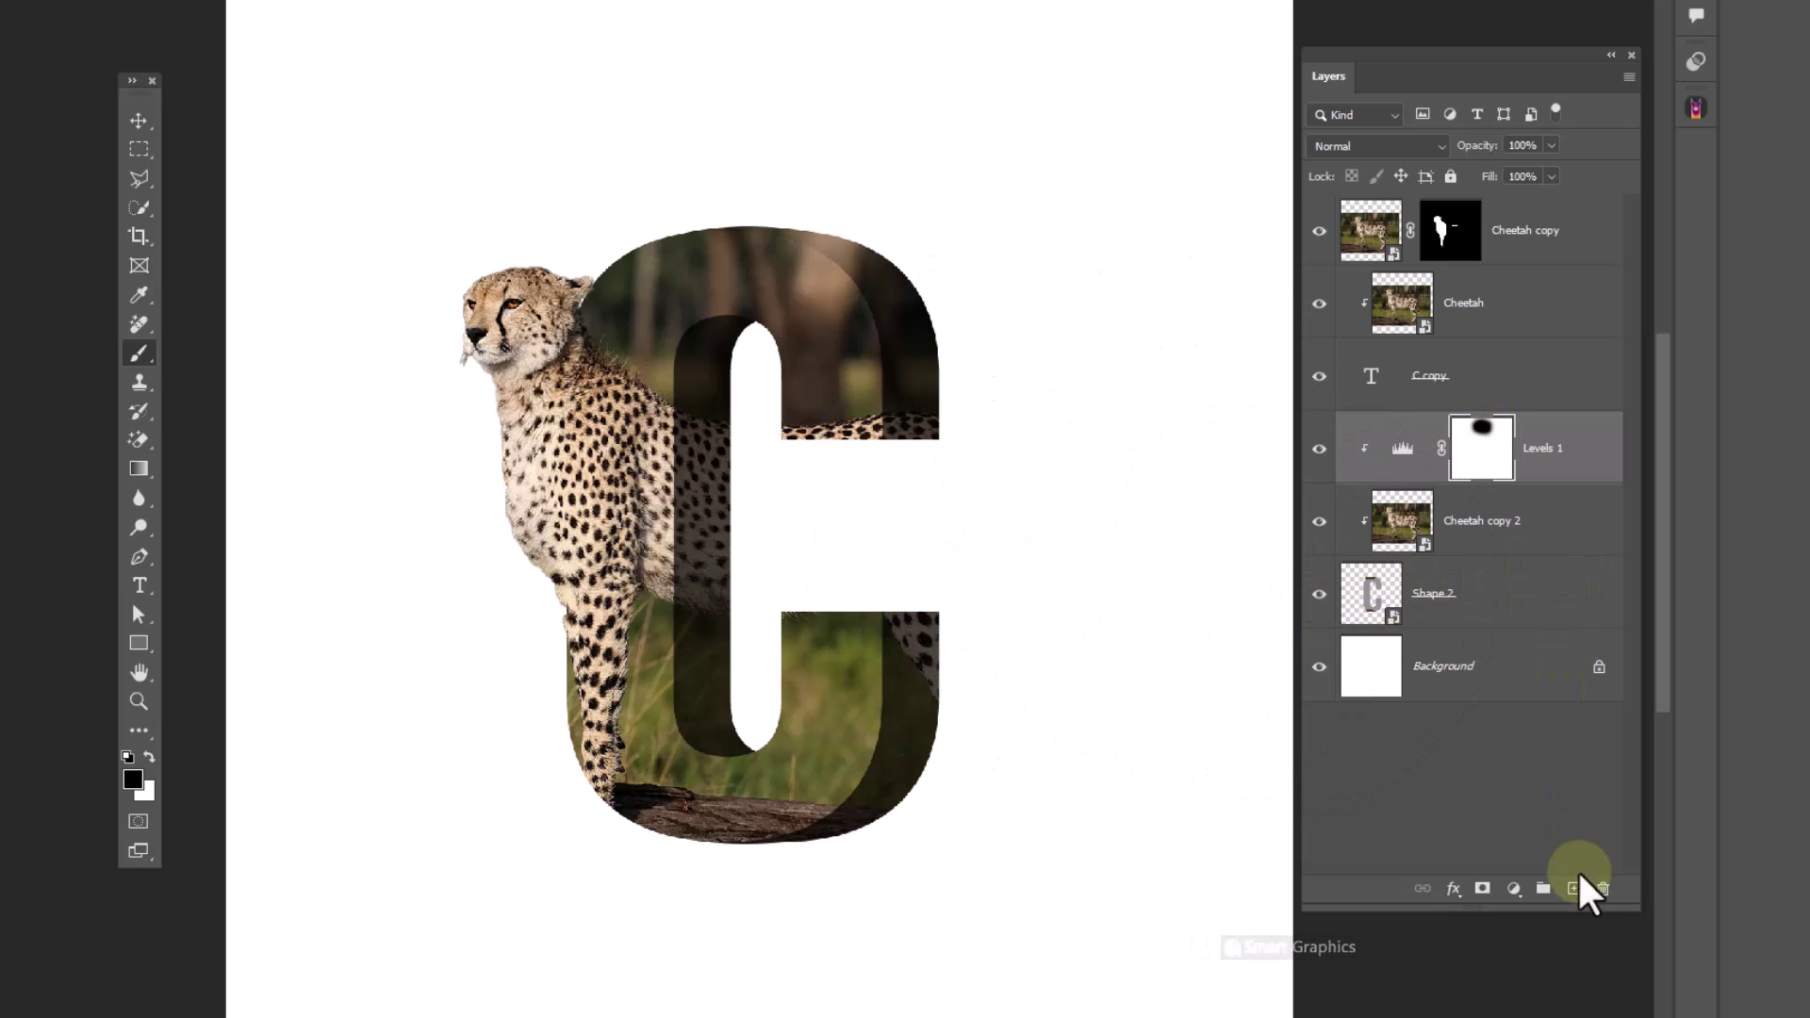
{"action": "left_click", "coordinate": [1574, 889]}
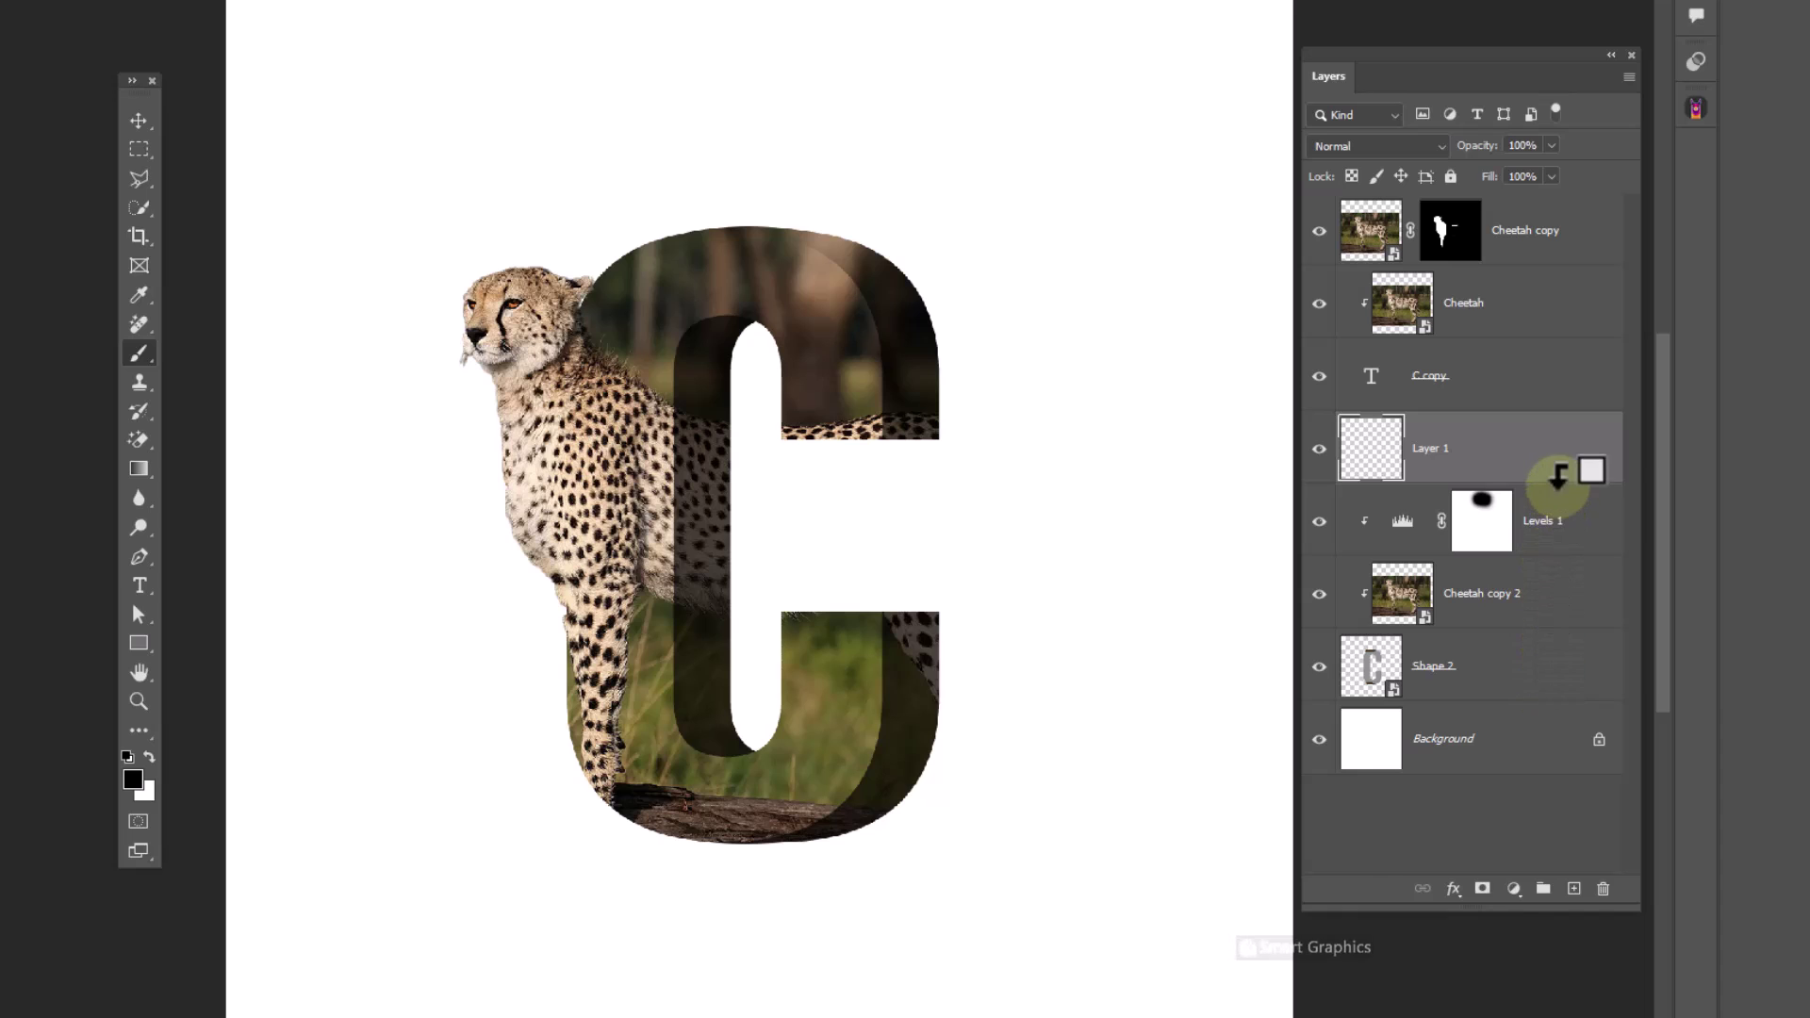
{"action": "left_click", "coordinate": [1558, 475], "text": "alt"}
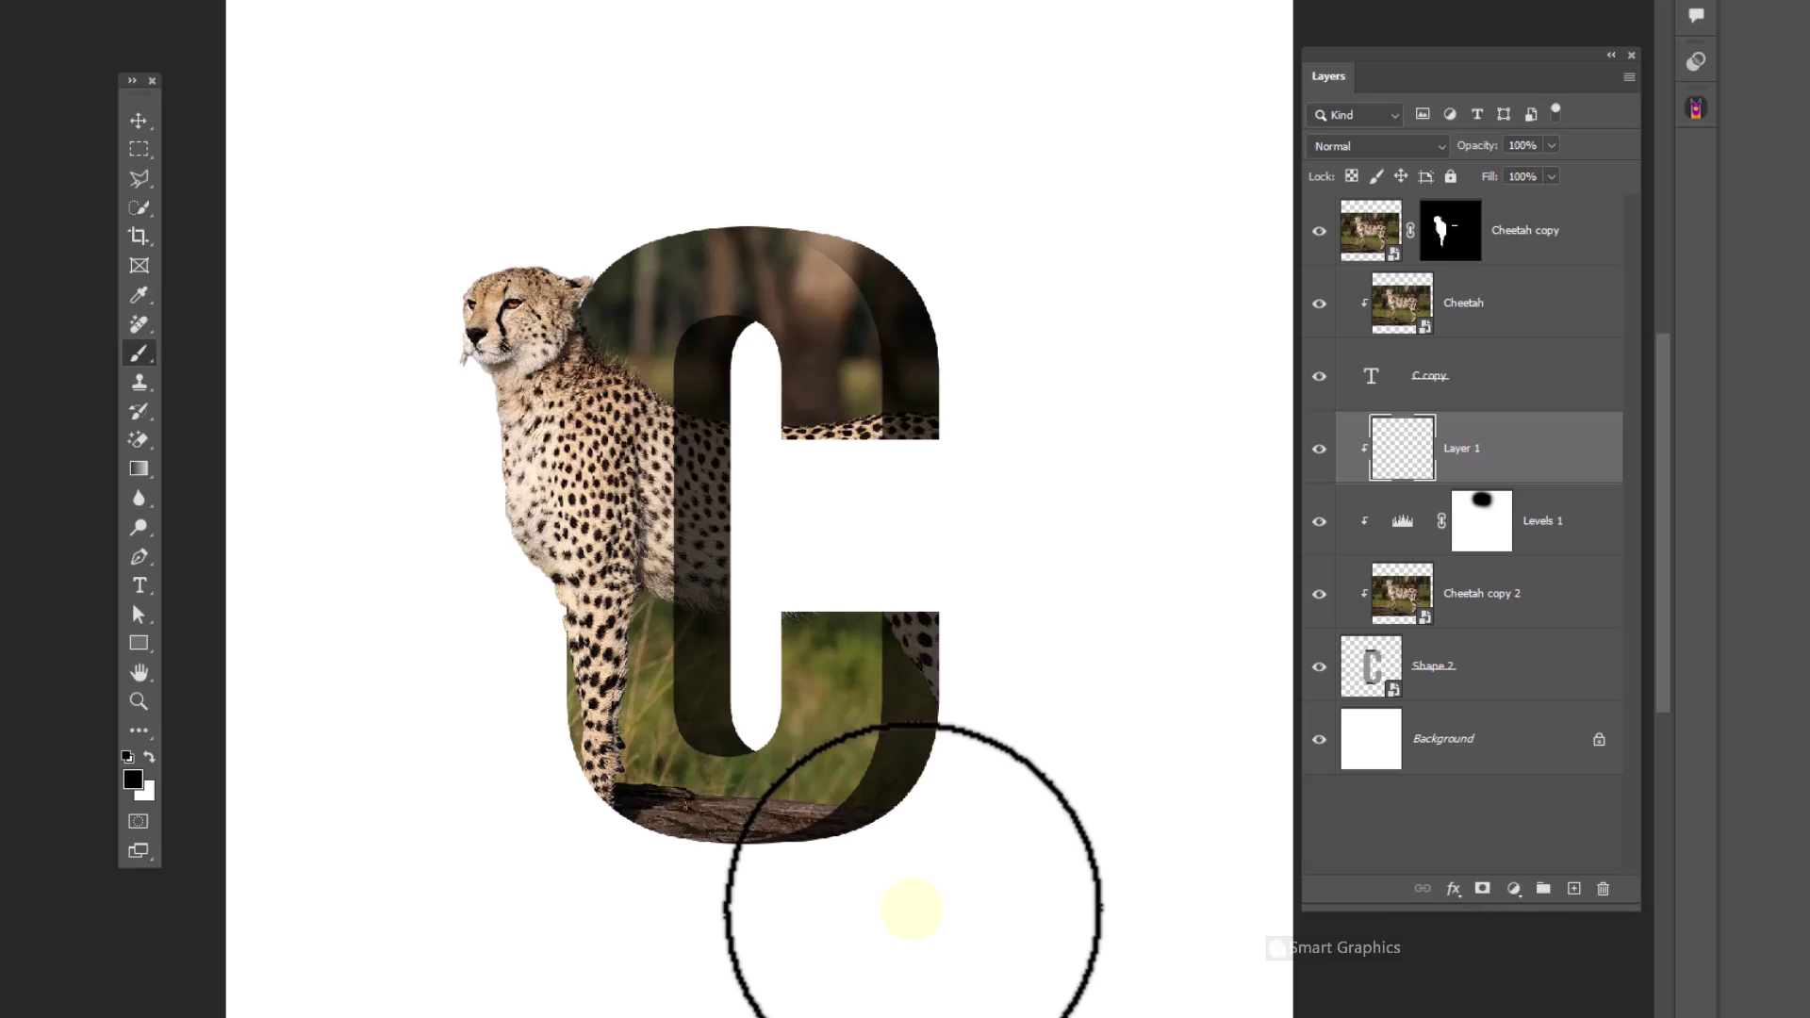
{"action": "left_click", "coordinate": [808, 920]}
{"action": "mouse_move", "coordinate": [584, 566]}
{"action": "left_mouse_down"}
{"action": "mouse_move", "coordinate": [566, 351]}
{"action": "mouse_move", "coordinate": [757, 277]}
{"action": "left_mouse_up"}
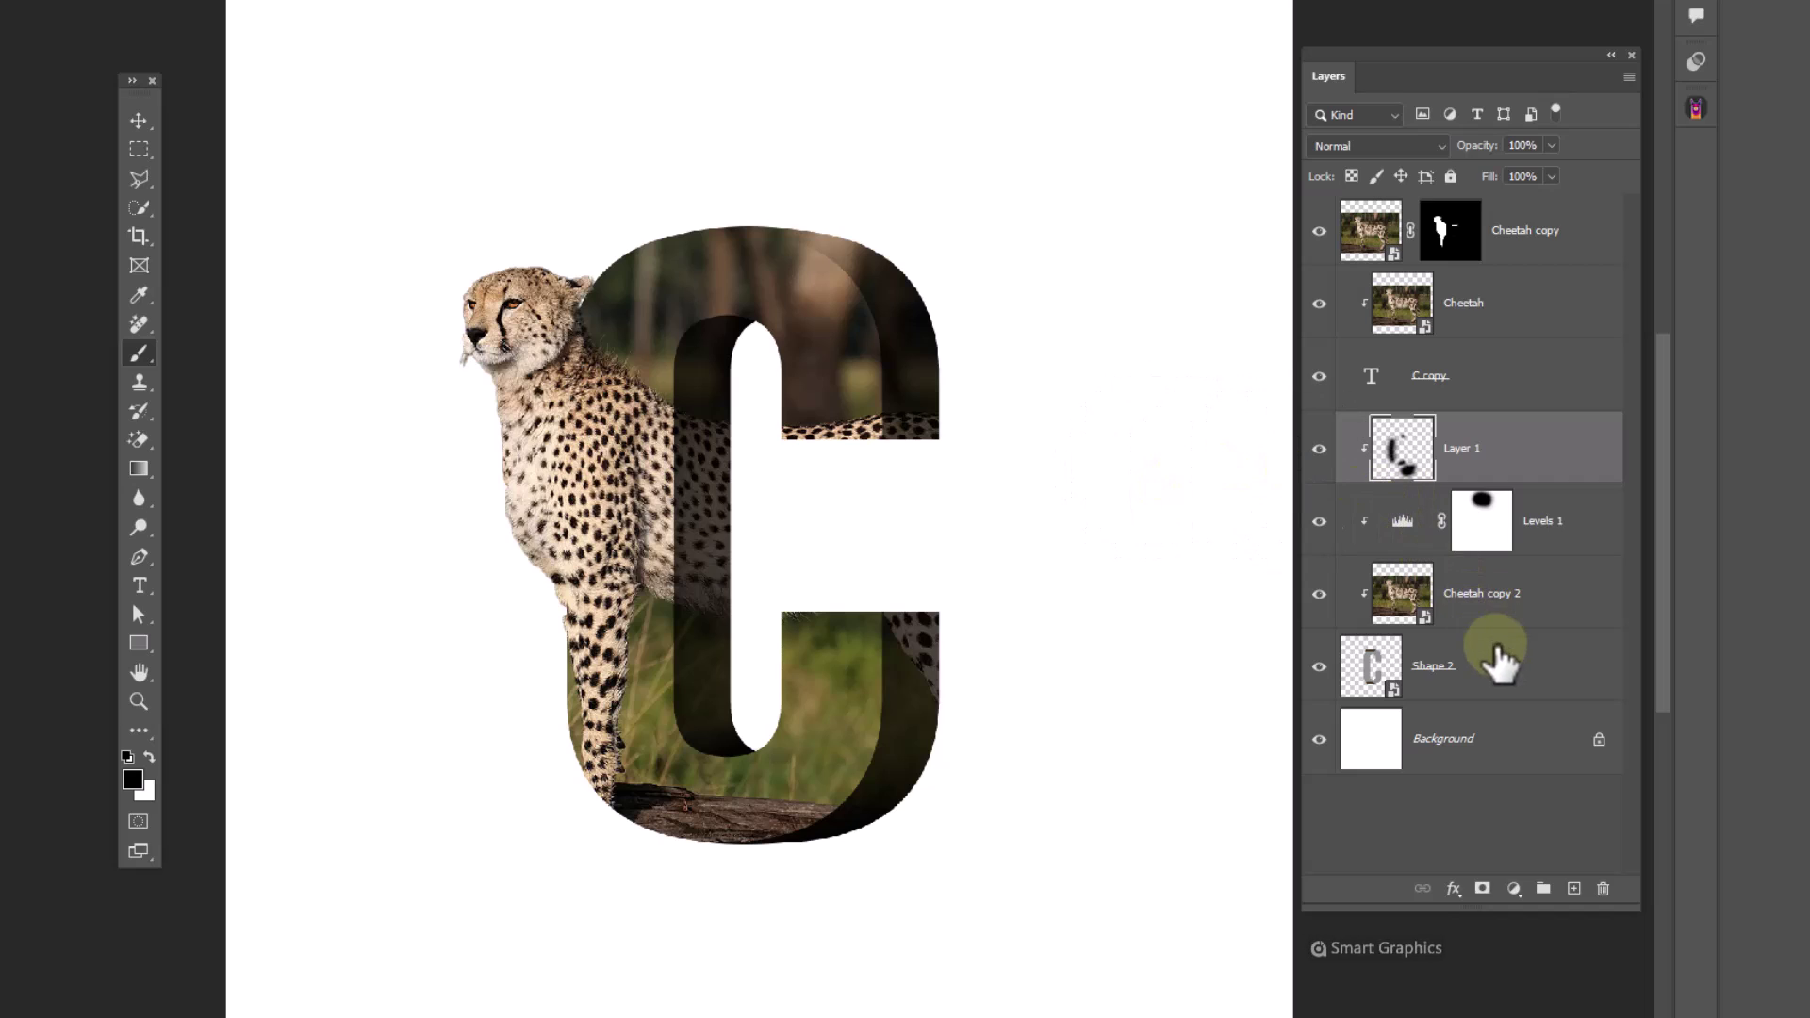
{"action": "left_click", "coordinate": [1497, 655]}
- Group the letter layers from Cheetah copy to Shape 2 into Group 1 and duplicate the group
{"action": "left_click", "coordinate": [1532, 240], "text": "shift"}
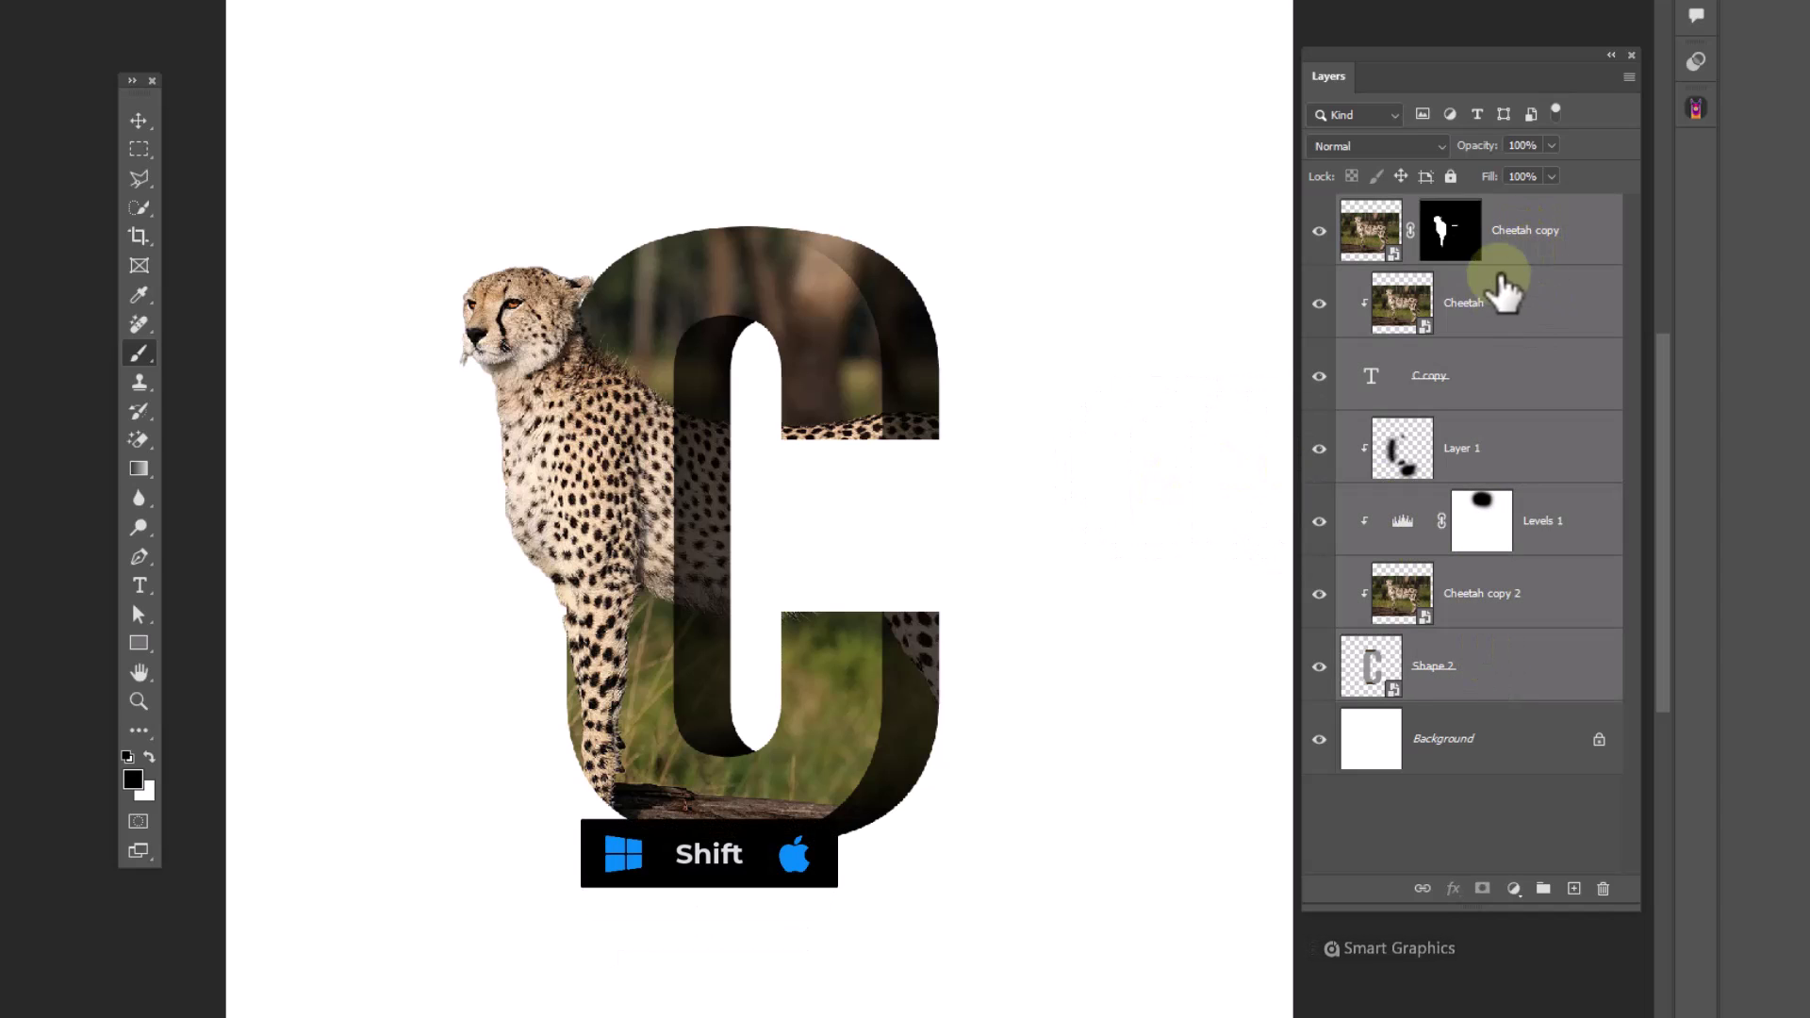
{"action": "key", "text": "ctrl+g"}
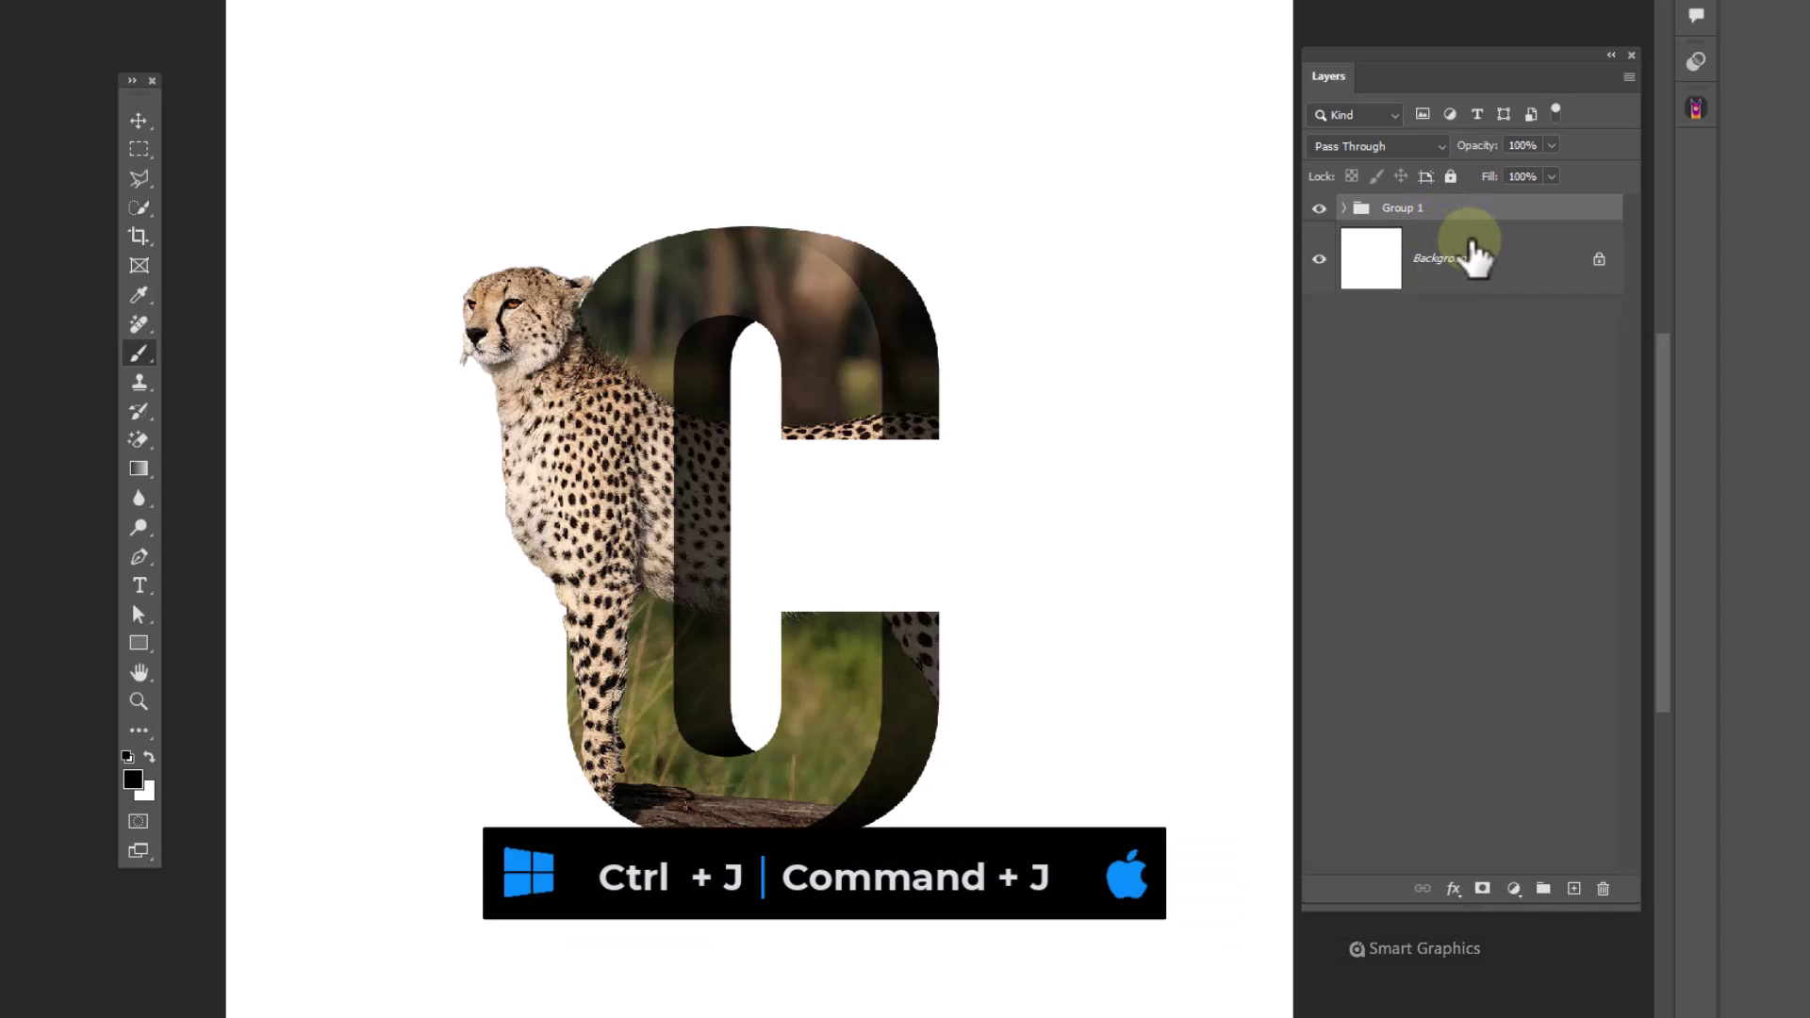
{"action": "key", "text": "ctrl+j"}
{"action": "left_click", "coordinate": [1442, 236]}
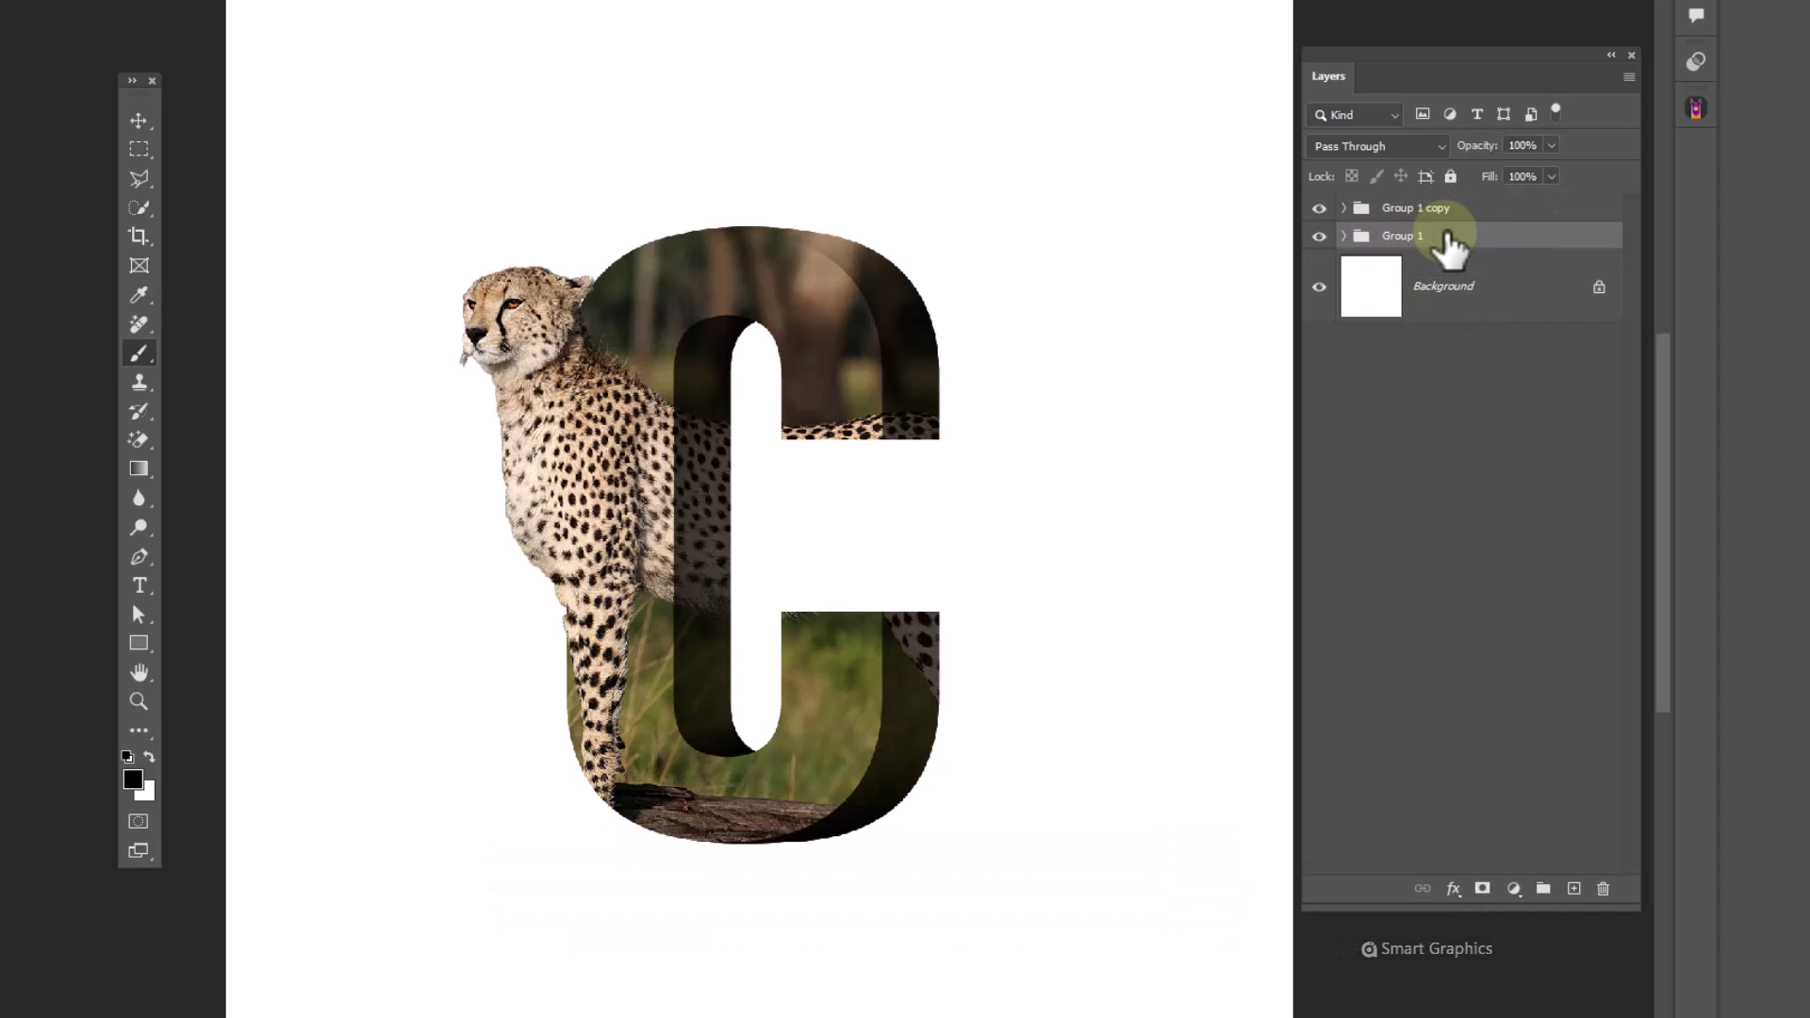
- Merge Group 1, flip it vertically and move it down below the C
{"action": "right_click", "coordinate": [1452, 247]}
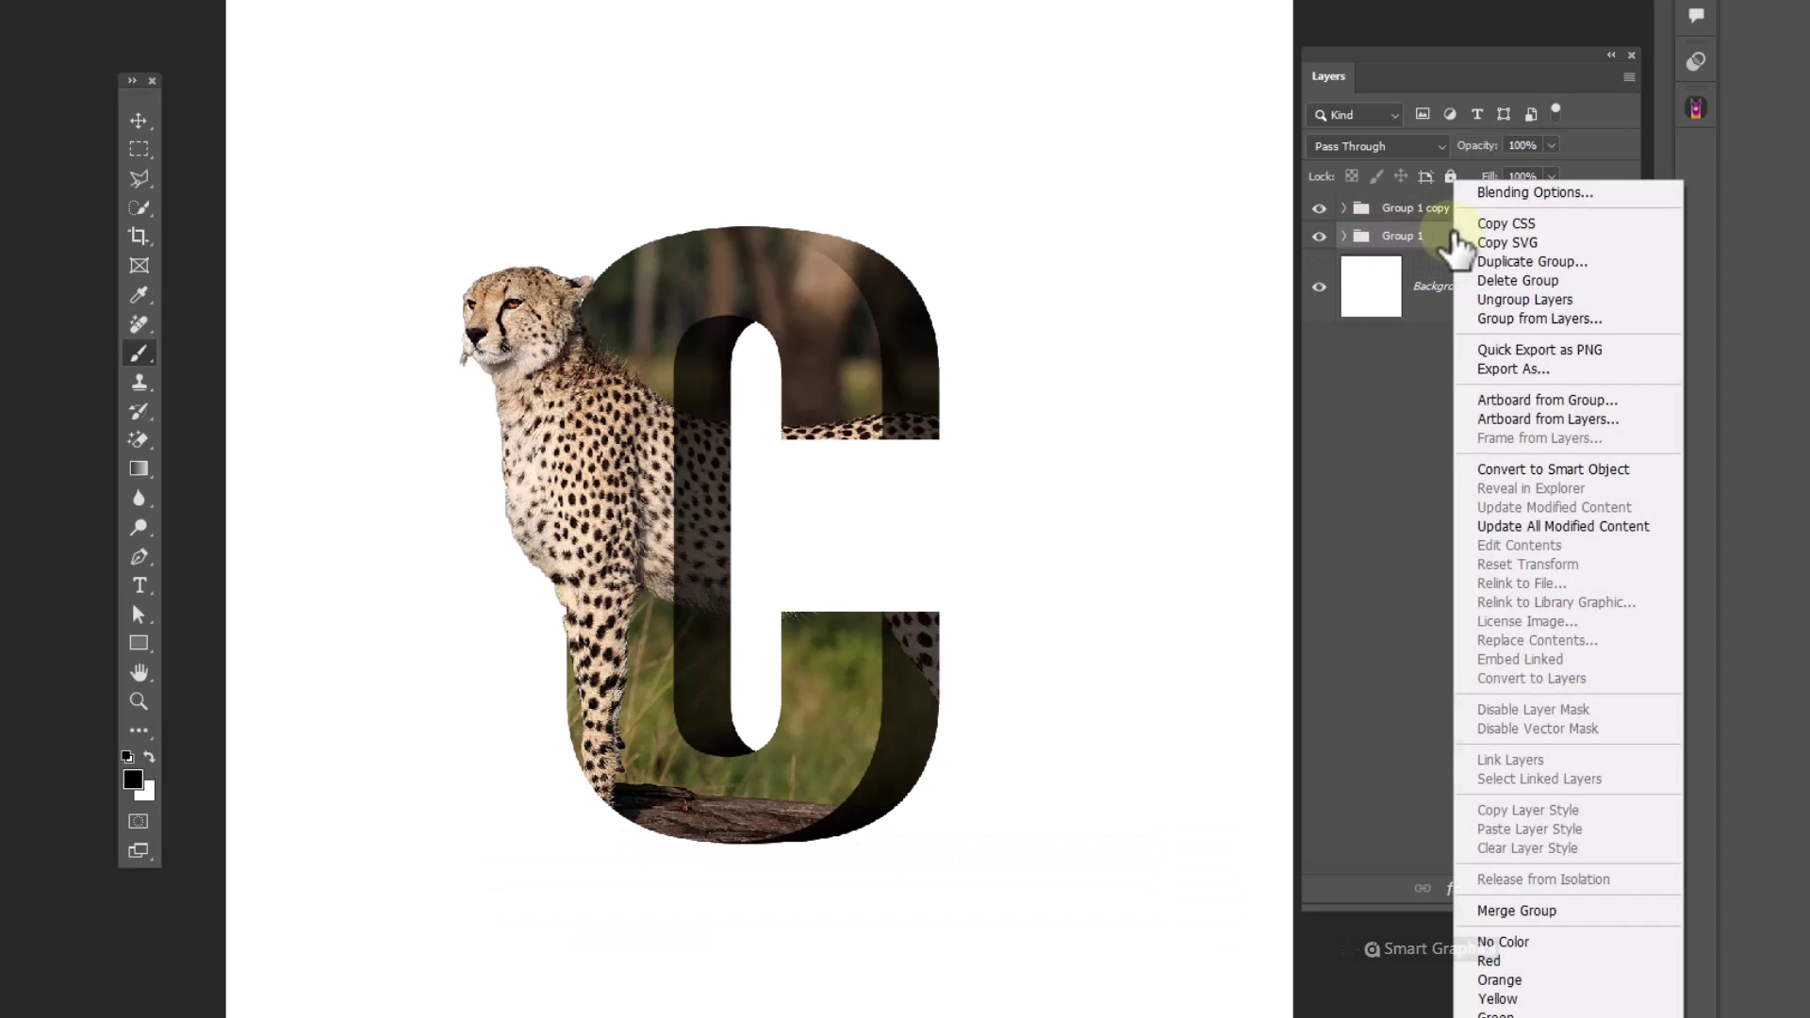
{"action": "left_click", "coordinate": [1529, 911]}
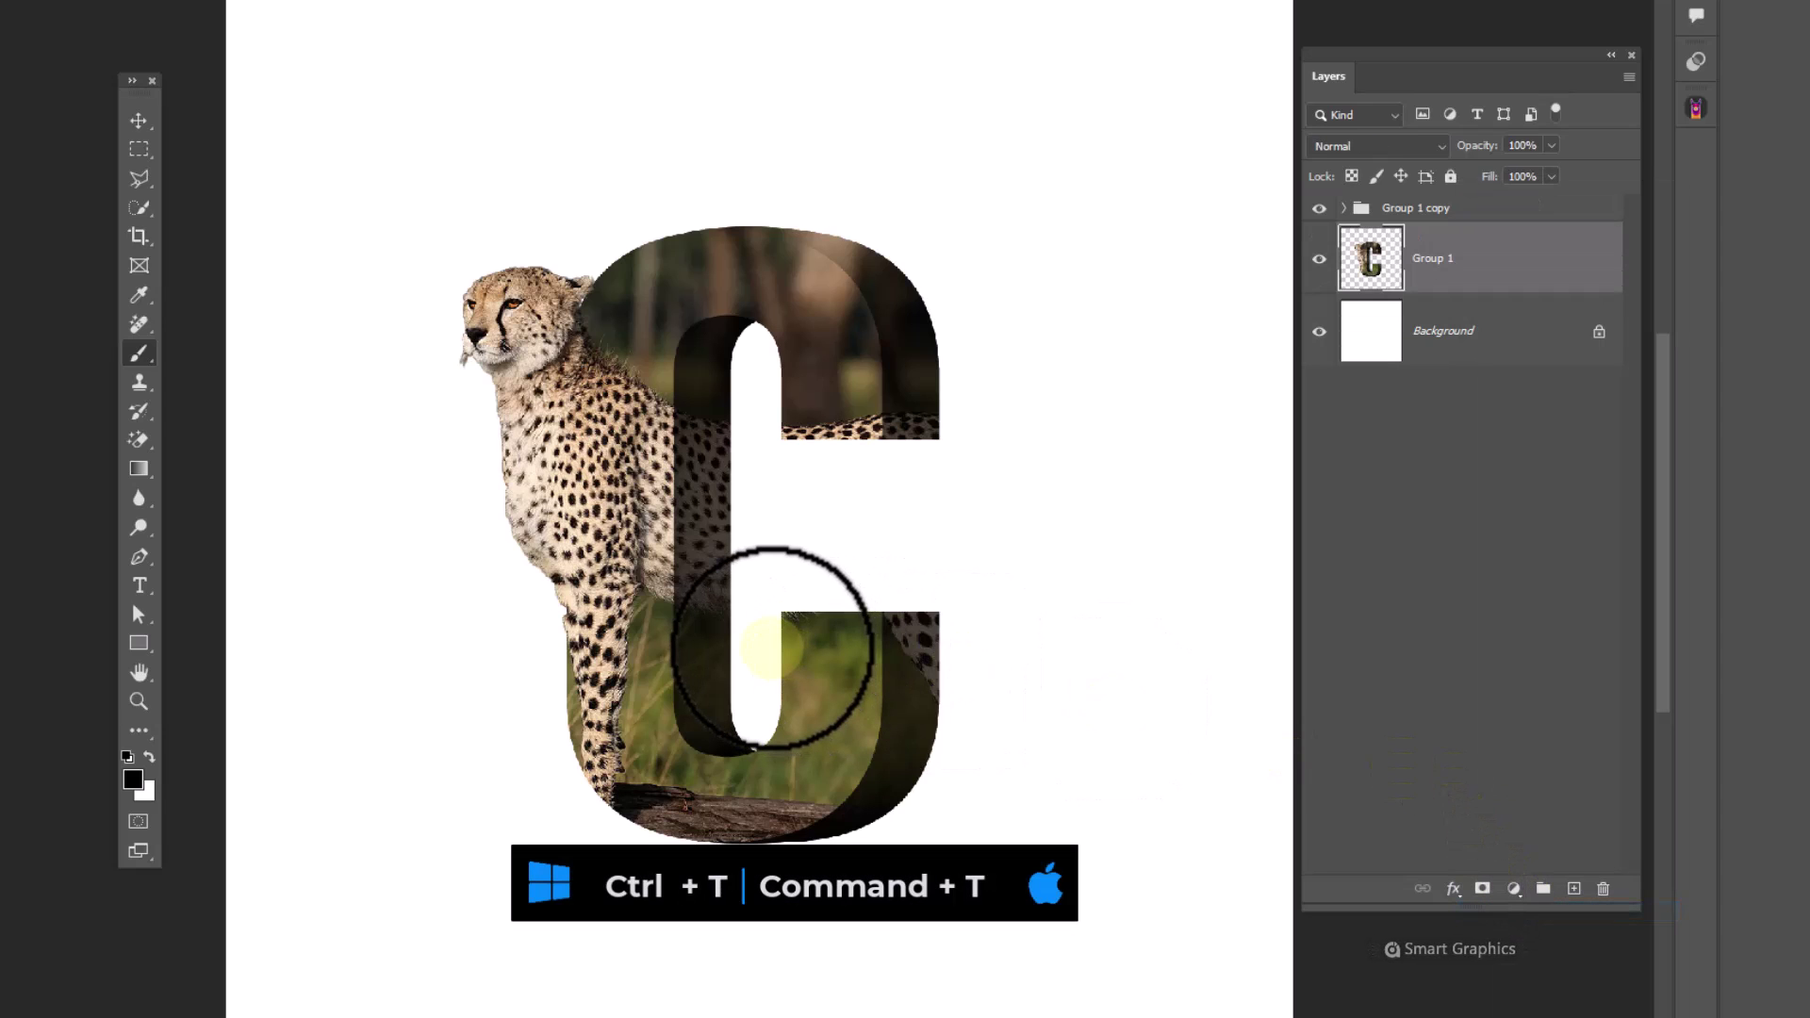
{"action": "key", "text": "ctrl+t"}
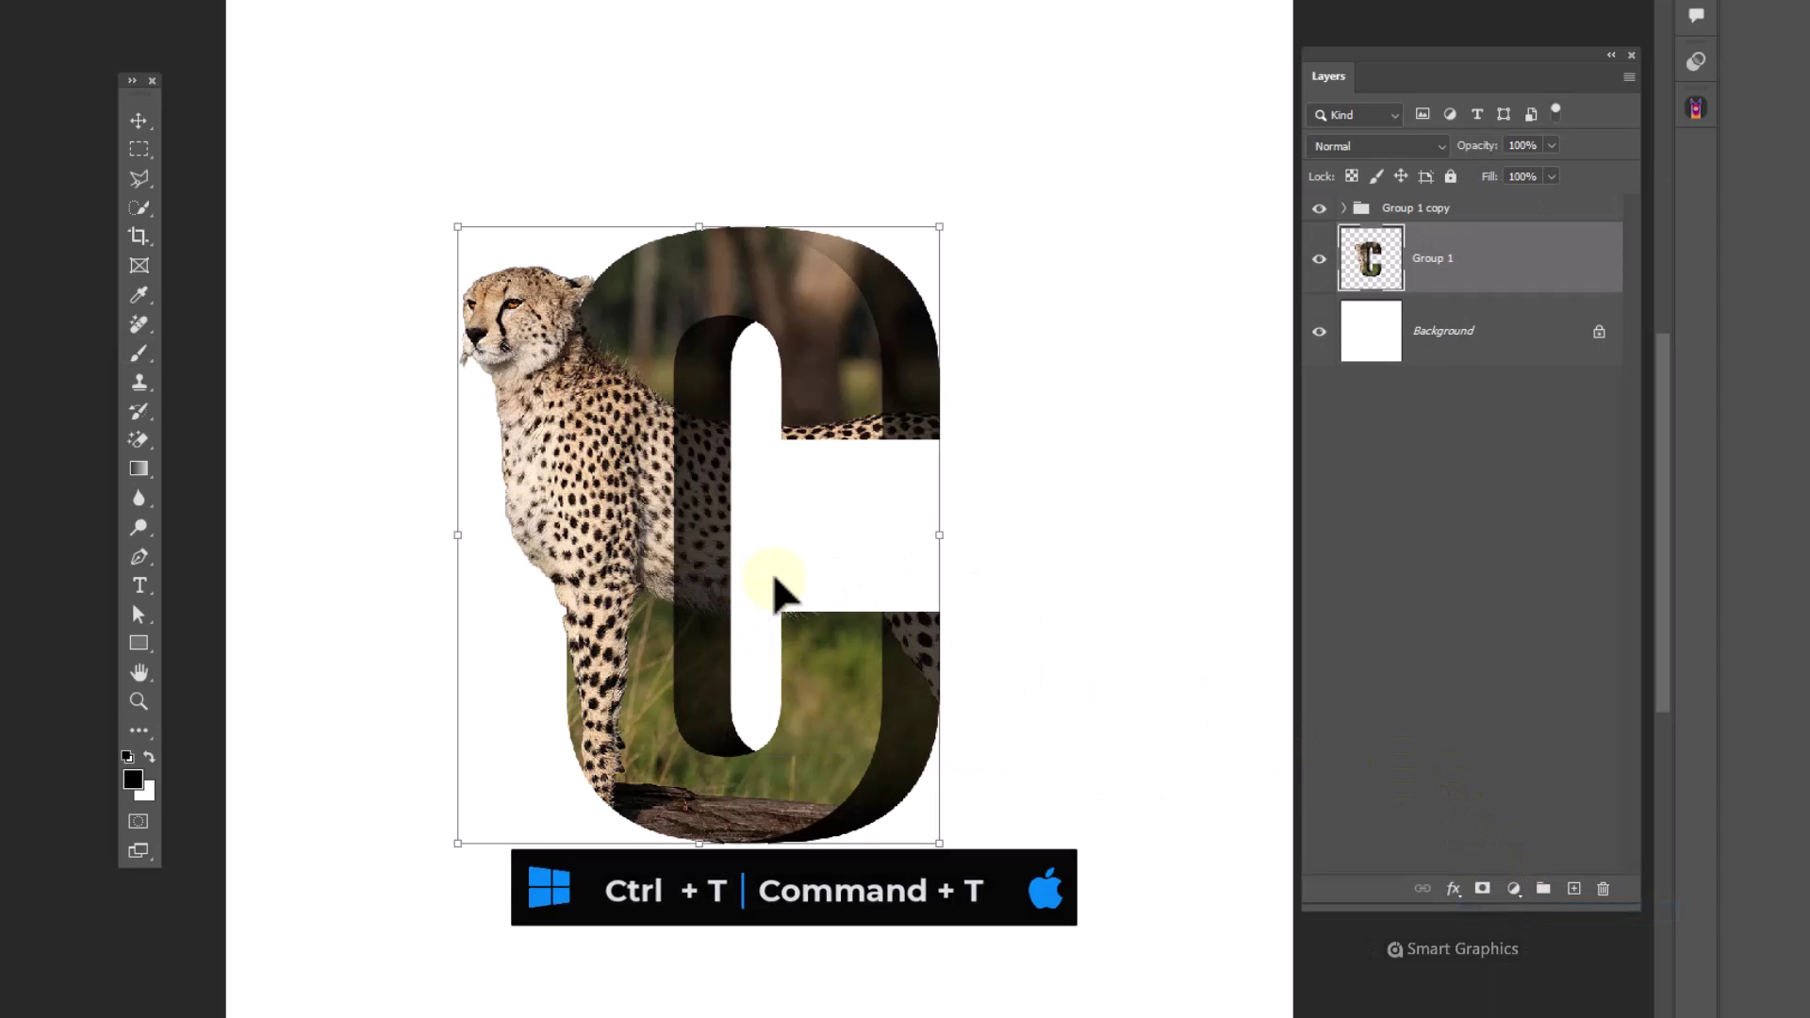
{"action": "right_click", "coordinate": [694, 272]}
{"action": "left_click", "coordinate": [780, 727]}
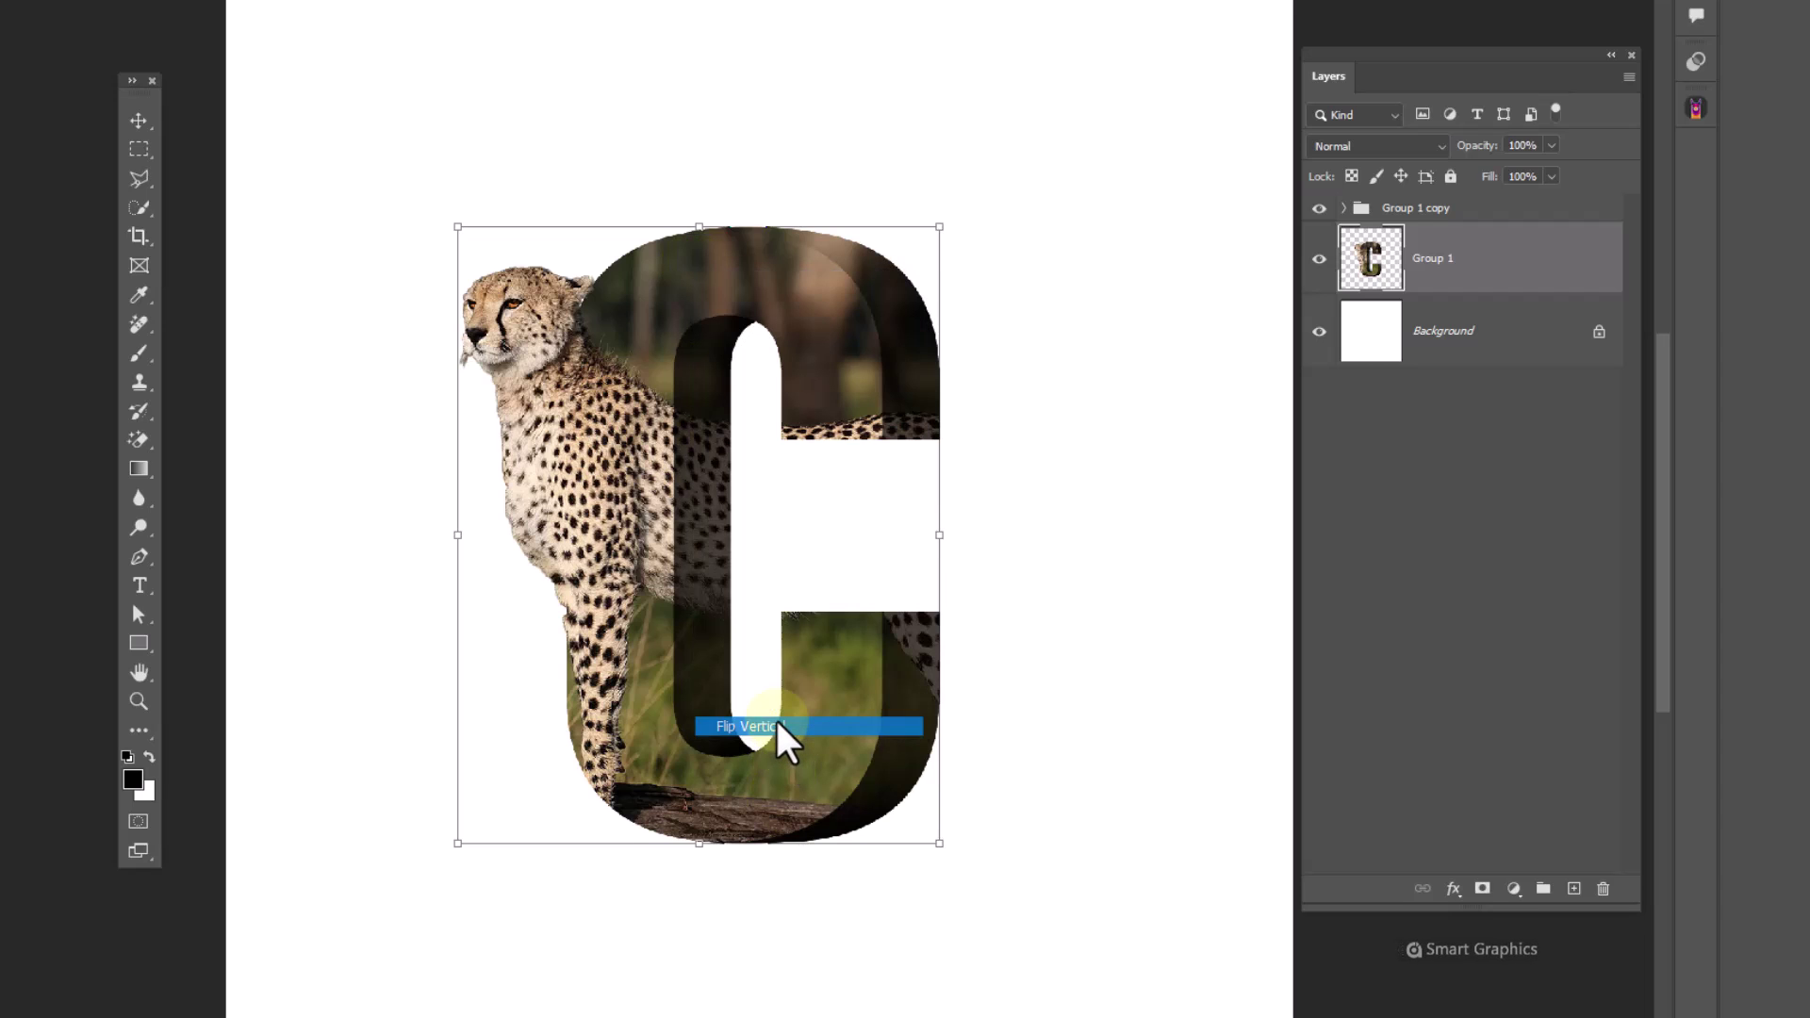
{"action": "left_click_drag", "start_coordinate": [736, 304], "coordinate": [762, 876]}
{"action": "key", "text": "Return"}
- Give Group 1 a black layer mask and drag a black-to-white gradient so the reflection fades downward
{"action": "key", "text": "b"}
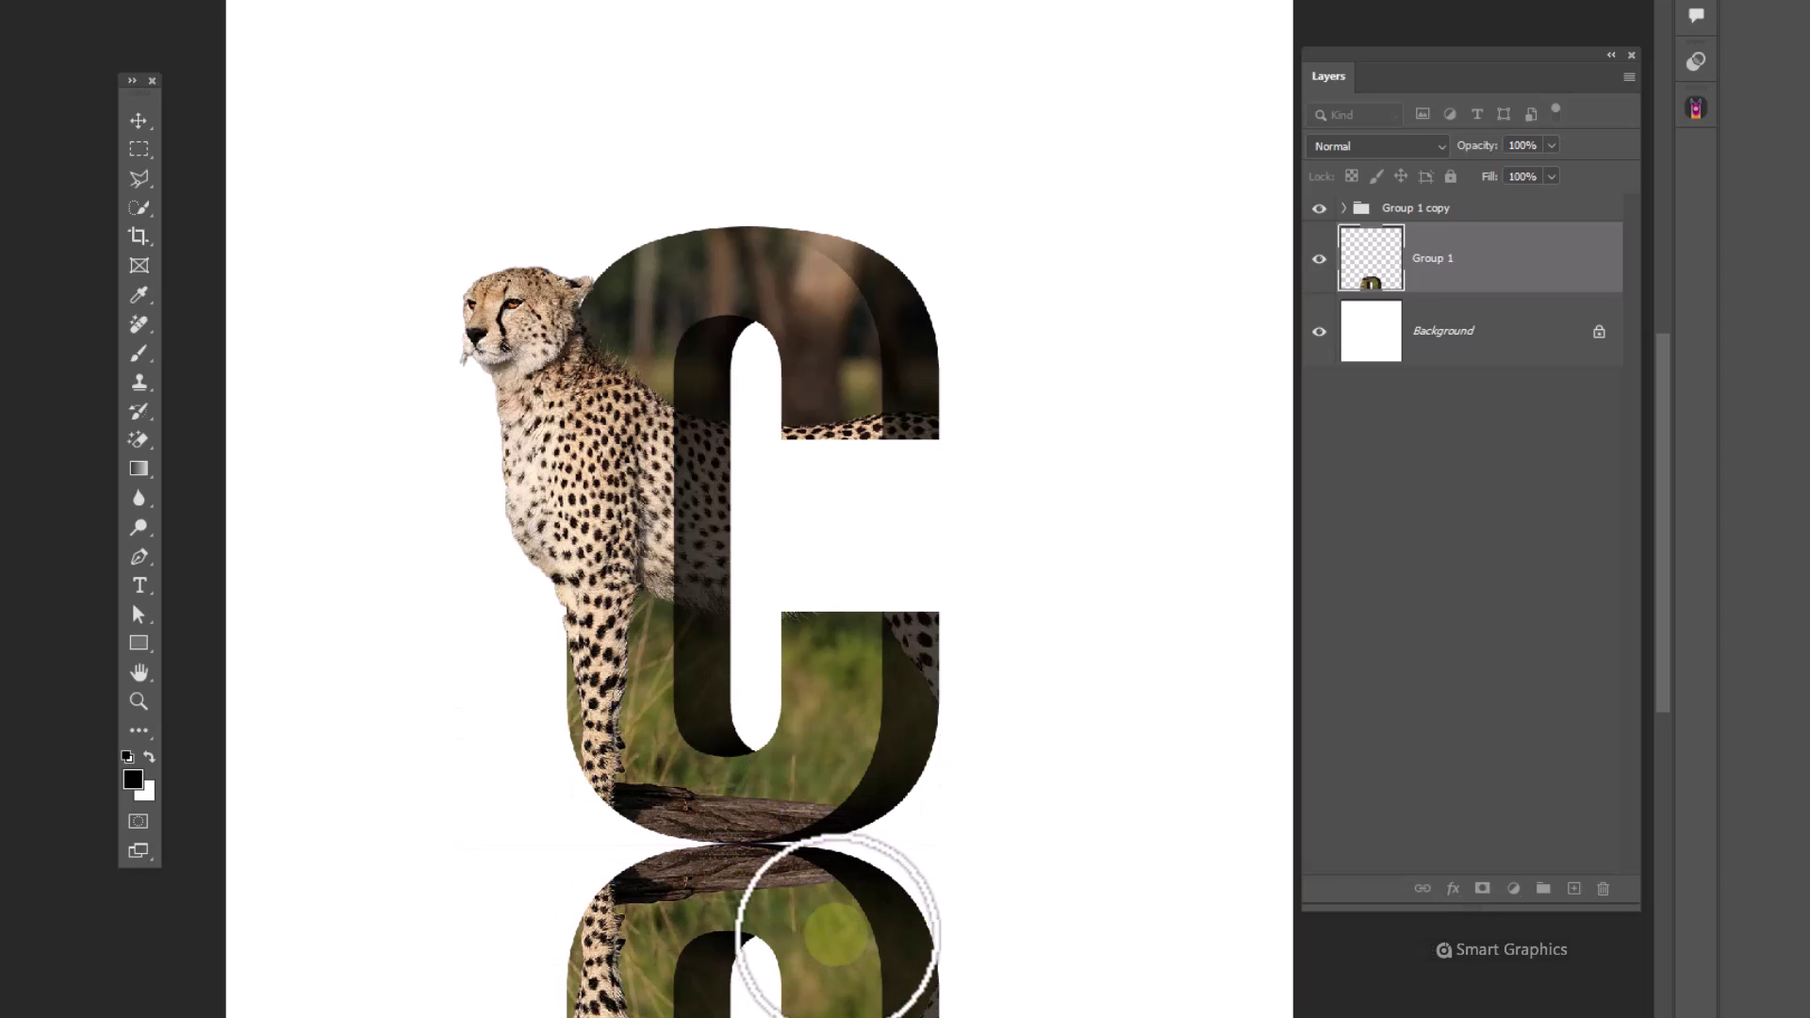
{"action": "left_click", "coordinate": [1482, 889], "text": "alt"}
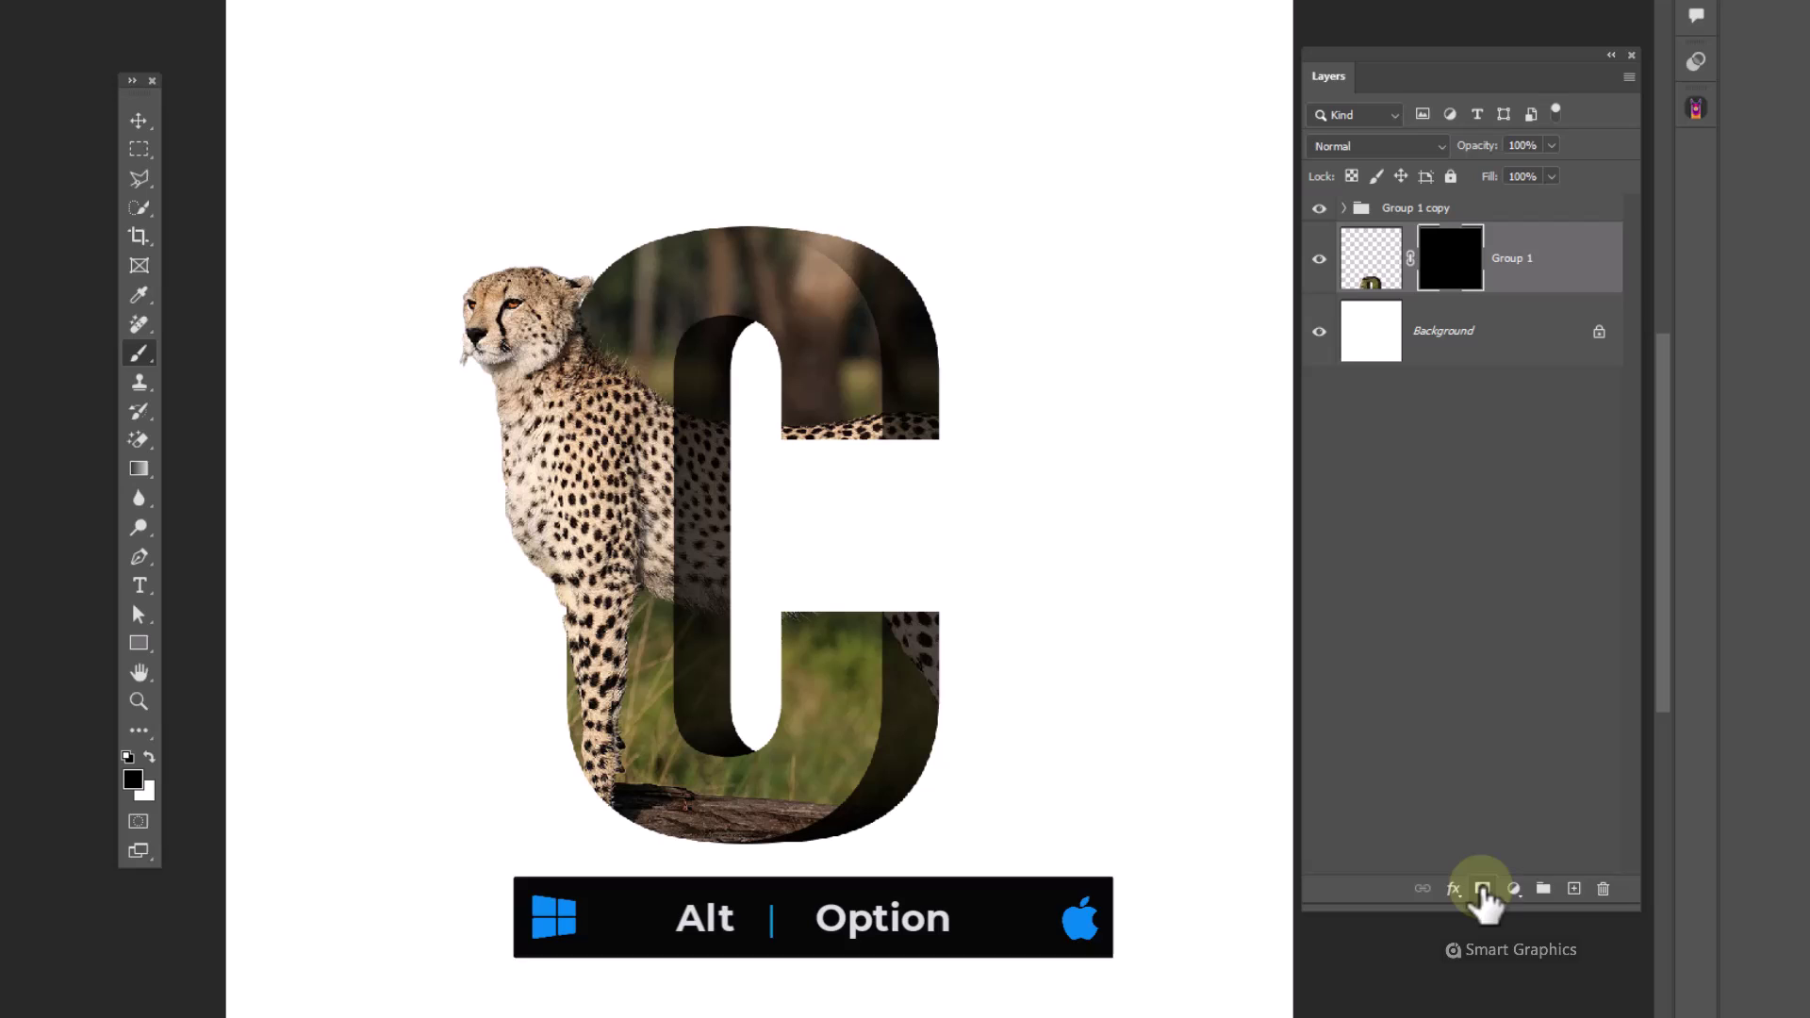
{"action": "left_click", "coordinate": [137, 470]}
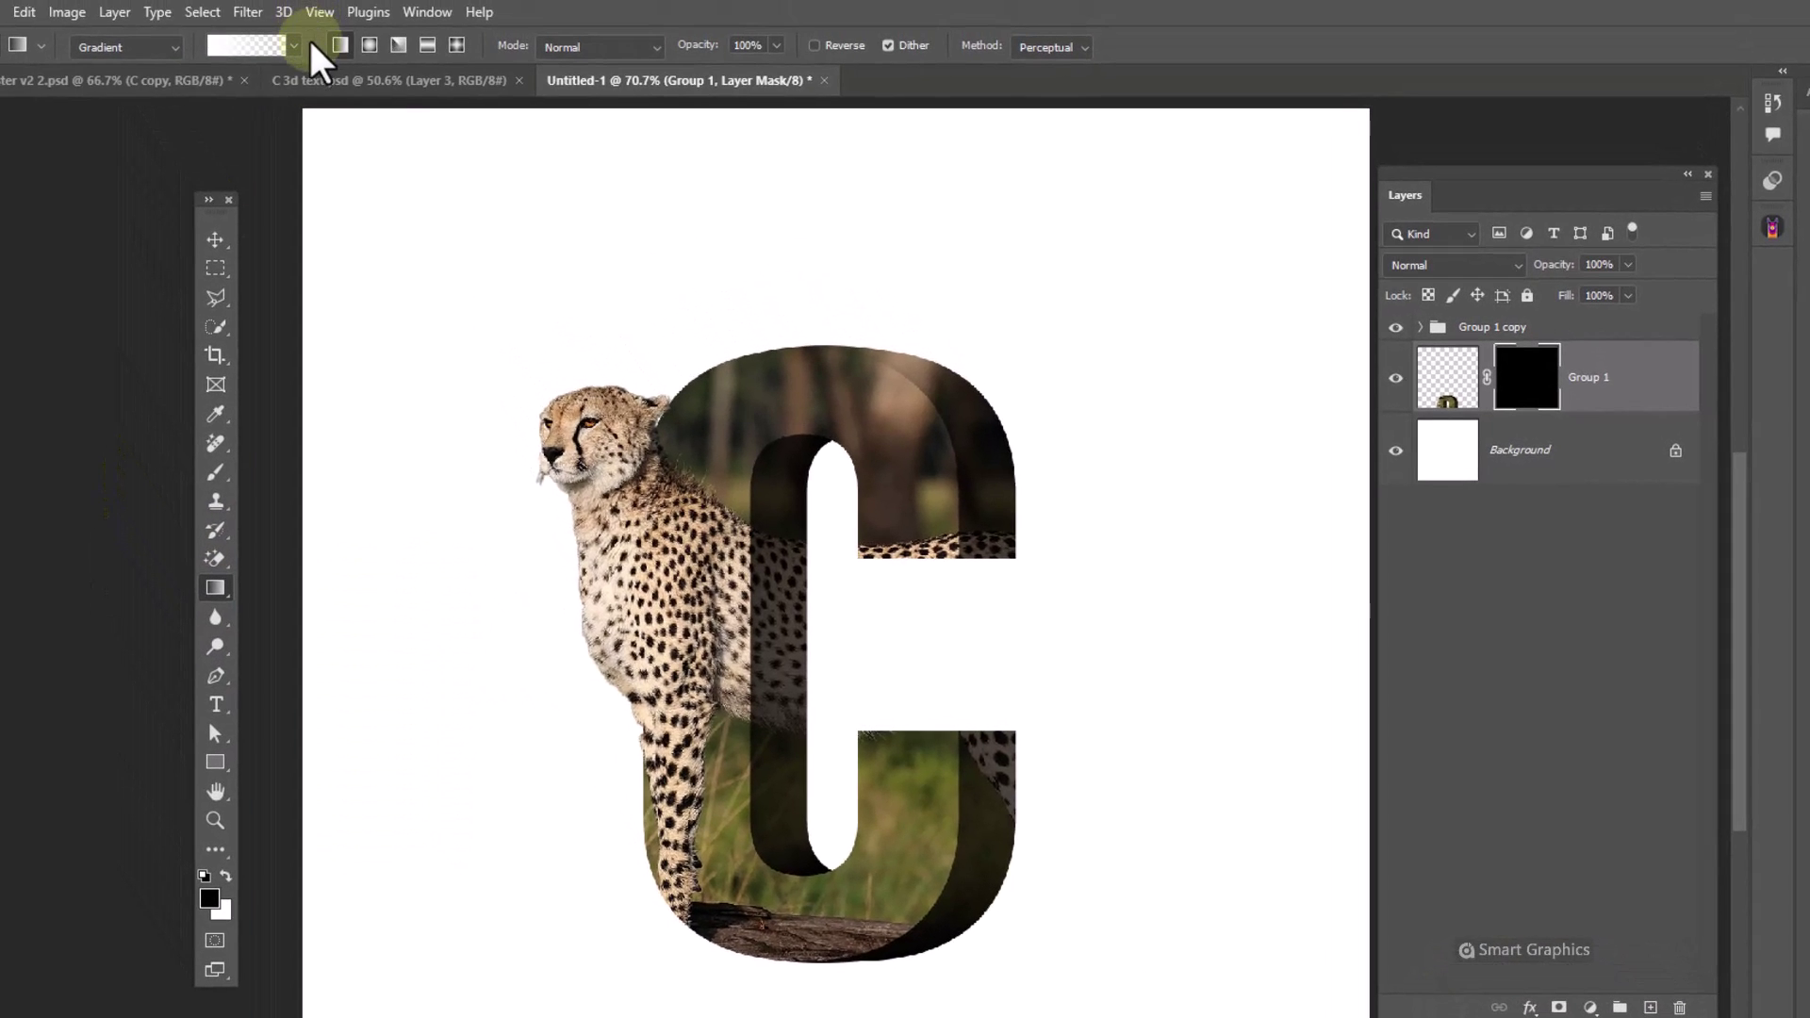
{"action": "left_click", "coordinate": [295, 46]}
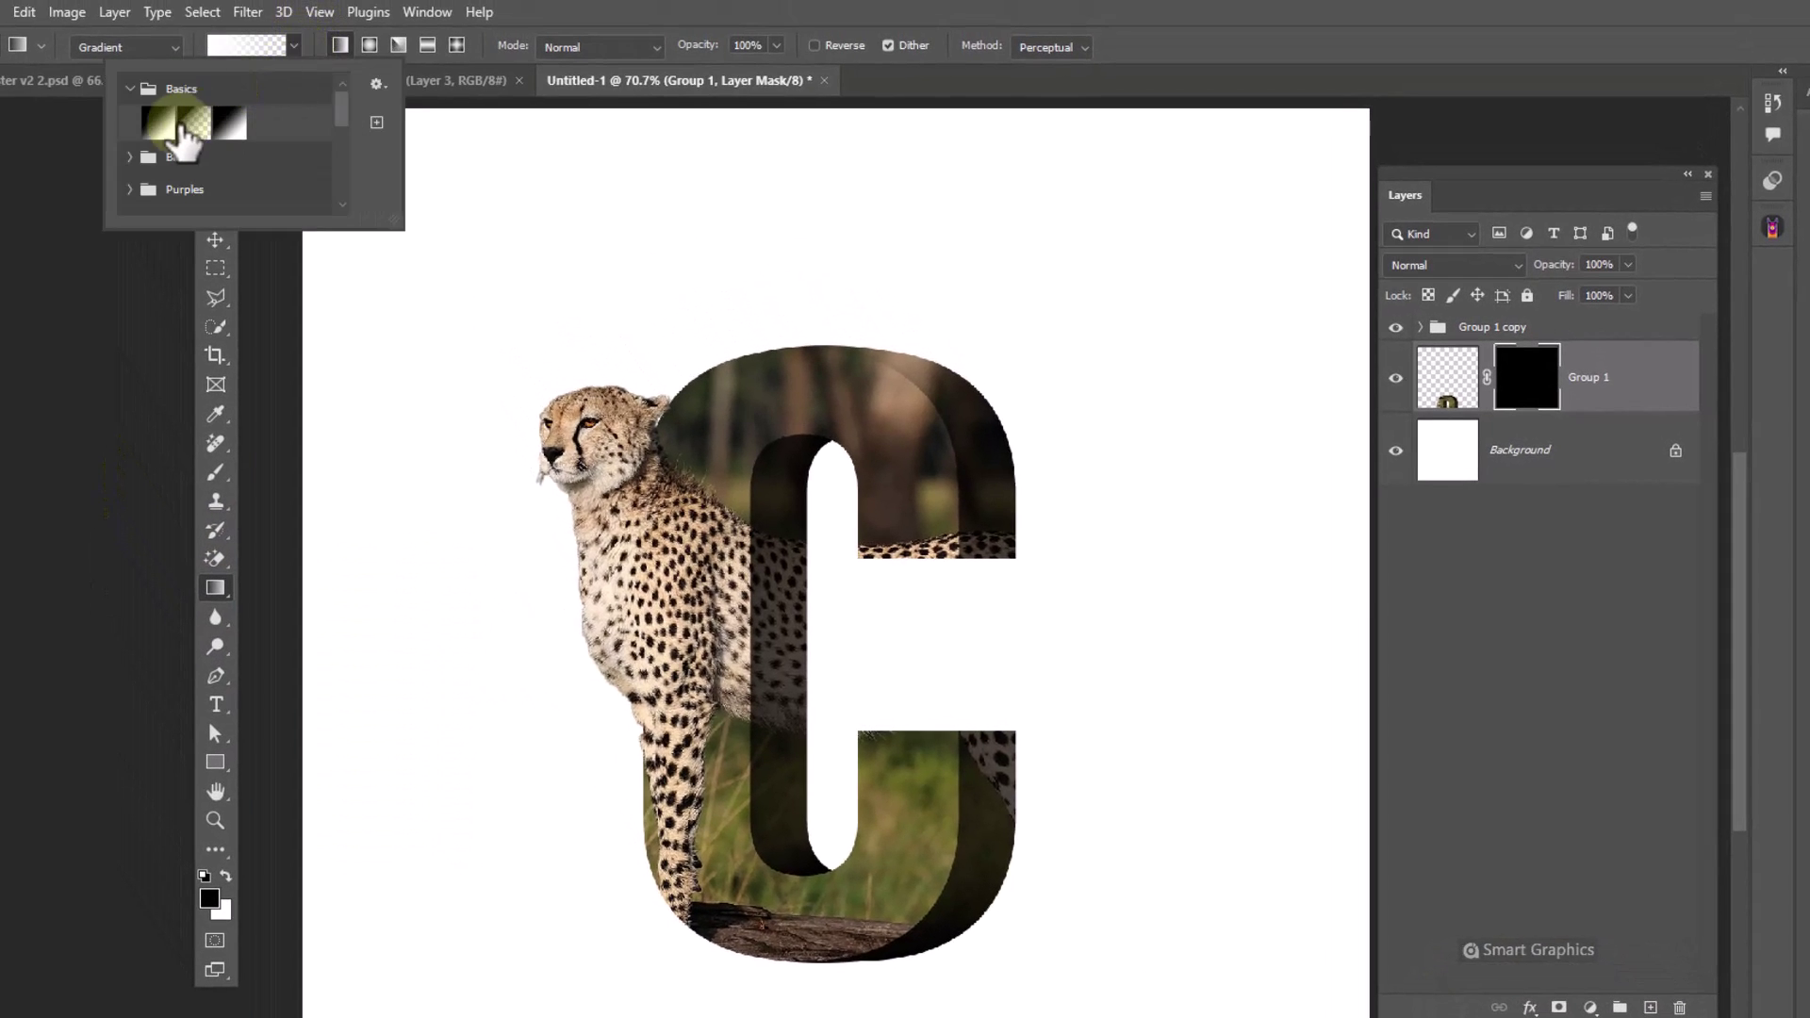
{"action": "left_click", "coordinate": [730, 351]}
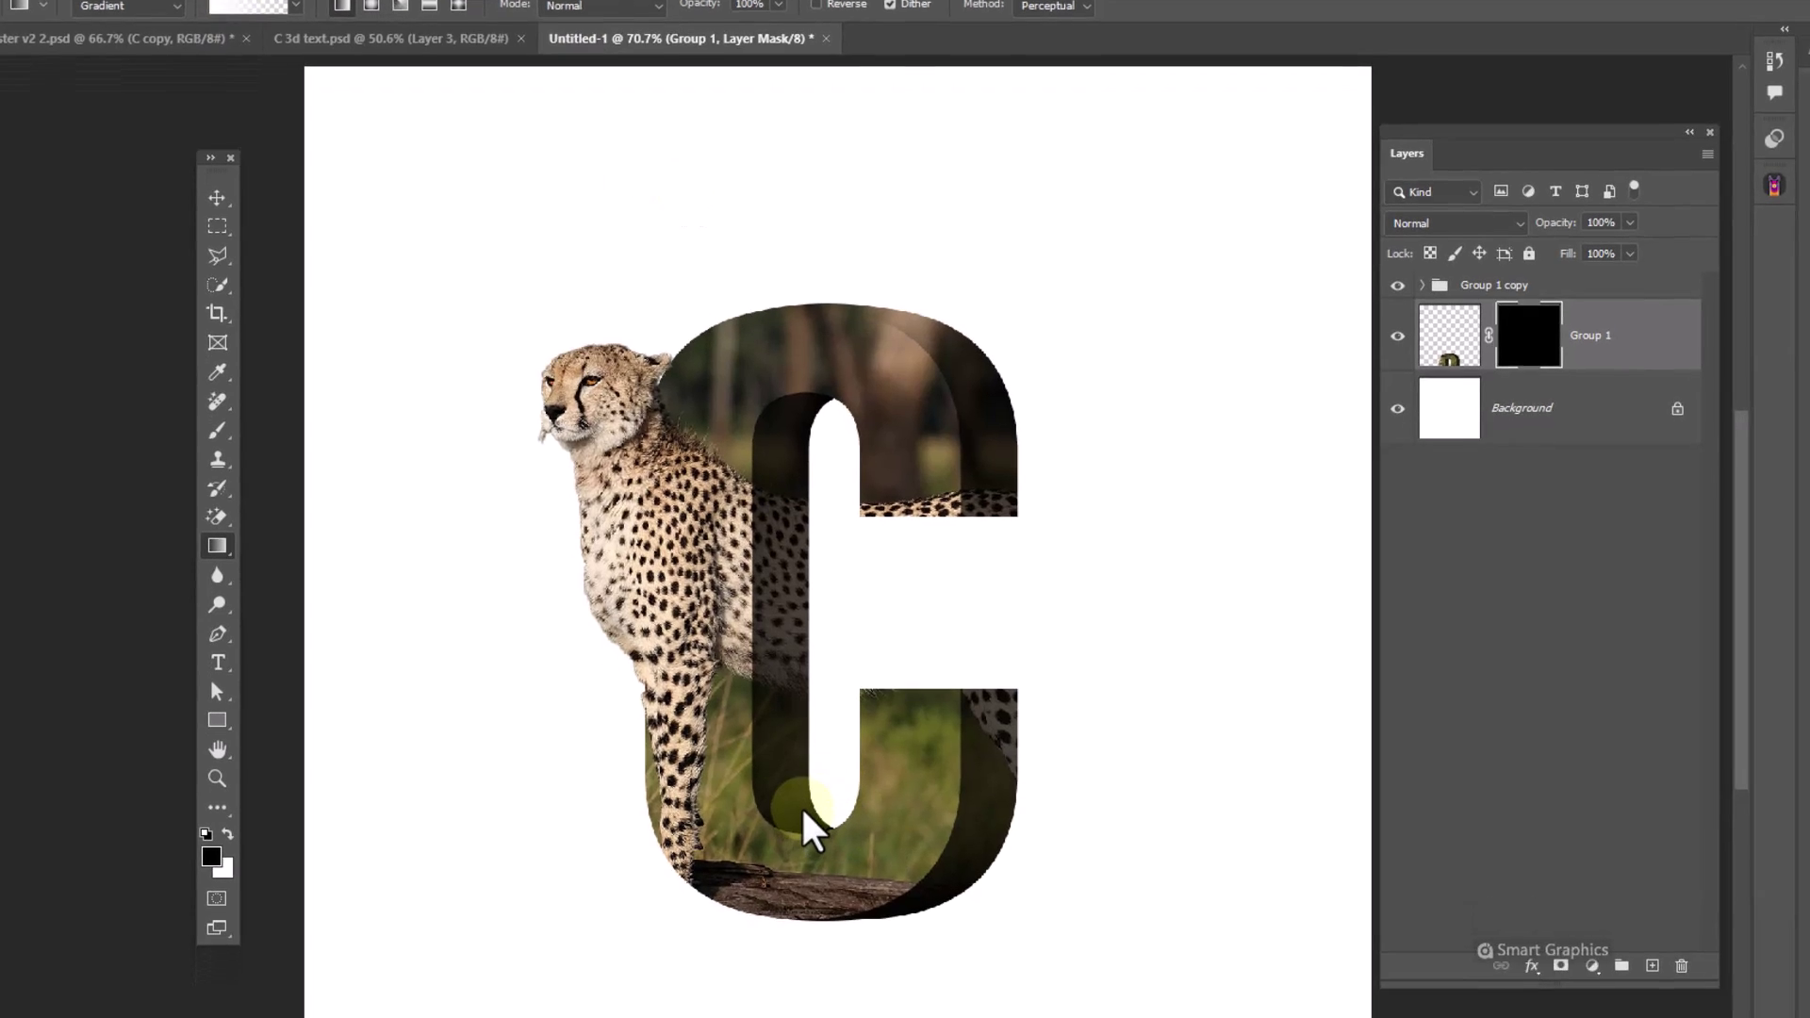
{"action": "left_click_drag", "start_coordinate": [812, 831], "coordinate": [833, 175]}
{"action": "left_click_drag", "start_coordinate": [891, 487], "coordinate": [902, 330]}
{"action": "left_click", "coordinate": [1457, 266]}
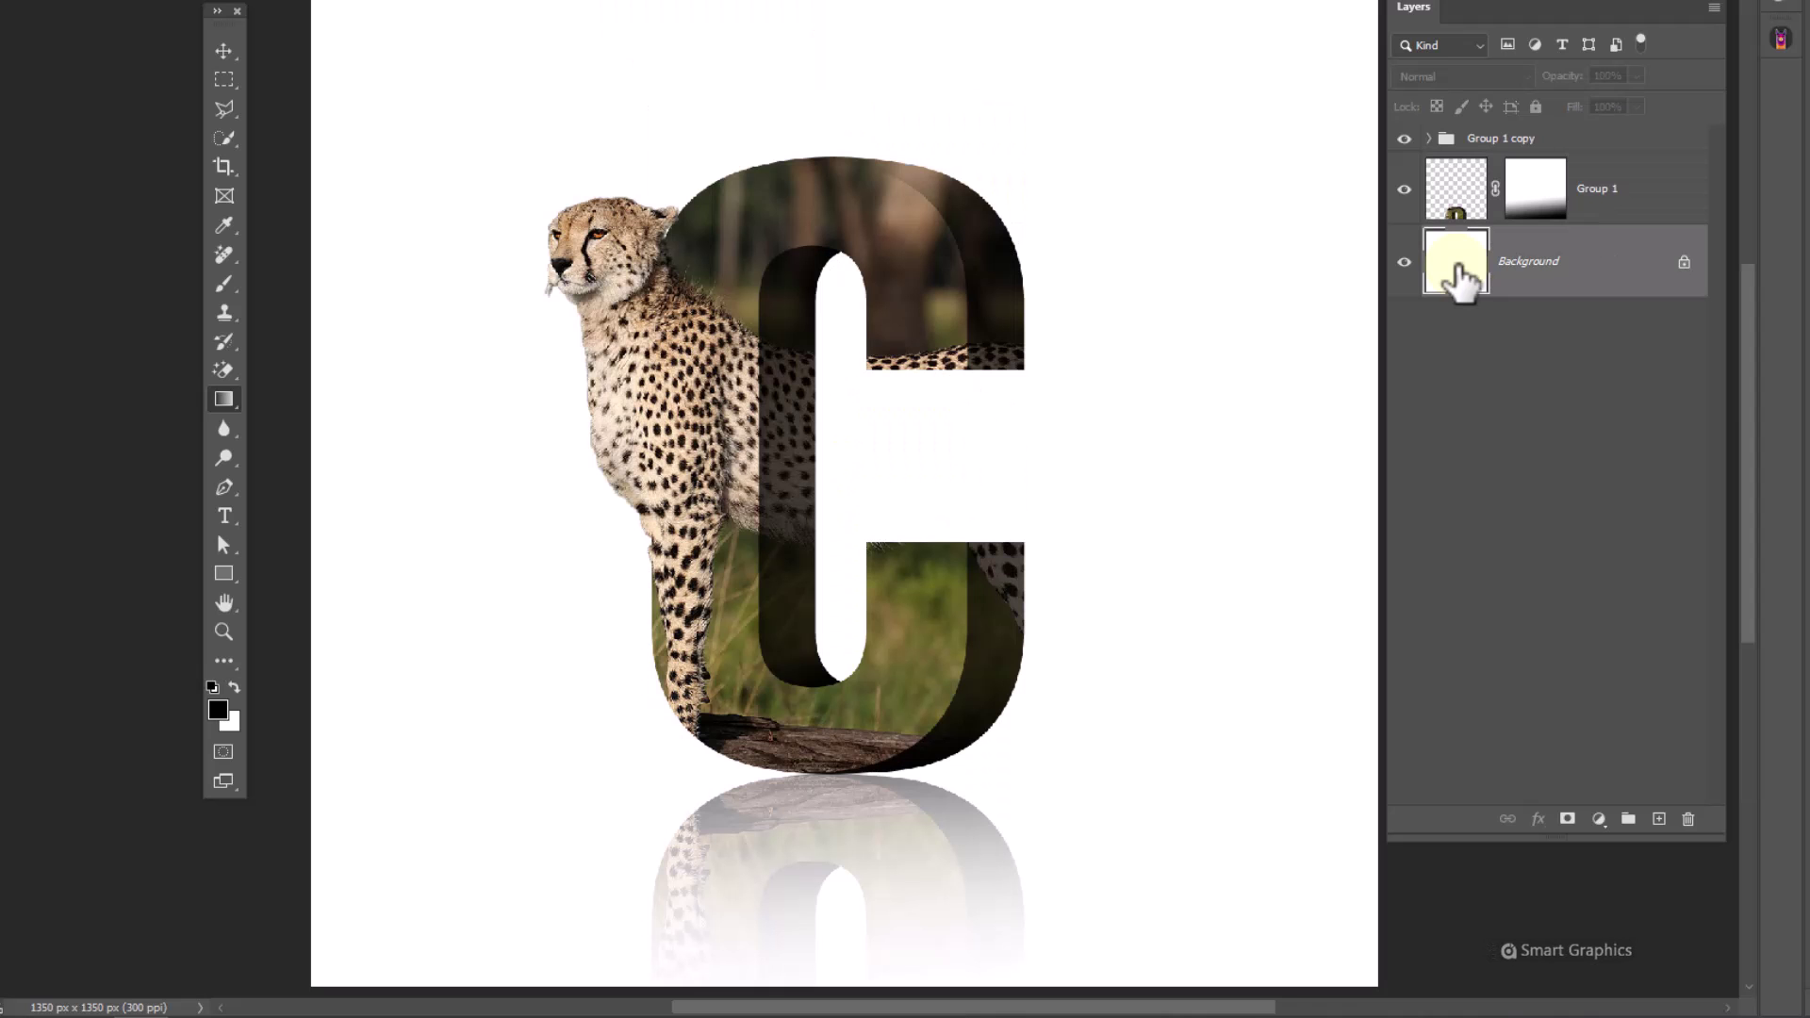
- On a new Layer 2, paint a large soft black dot and squash it into a flat ellipse under the C
{"action": "left_click", "coordinate": [1659, 819]}
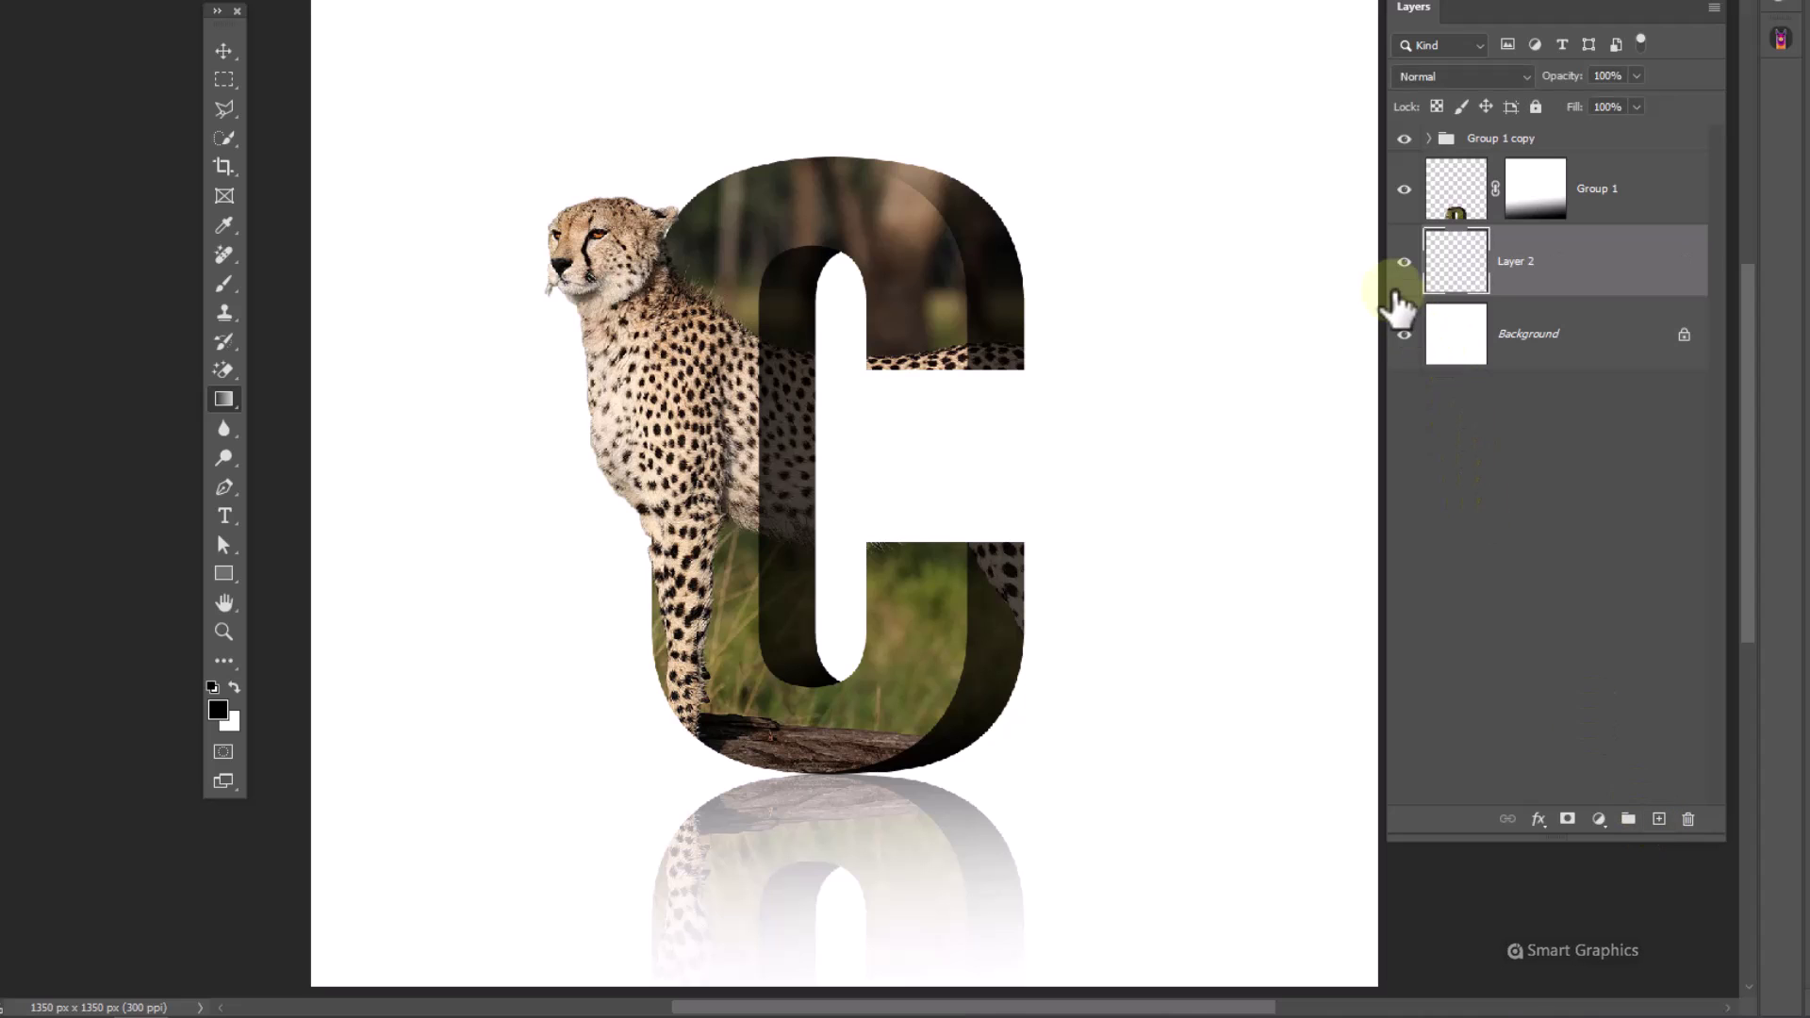
{"action": "left_click", "coordinate": [223, 283]}
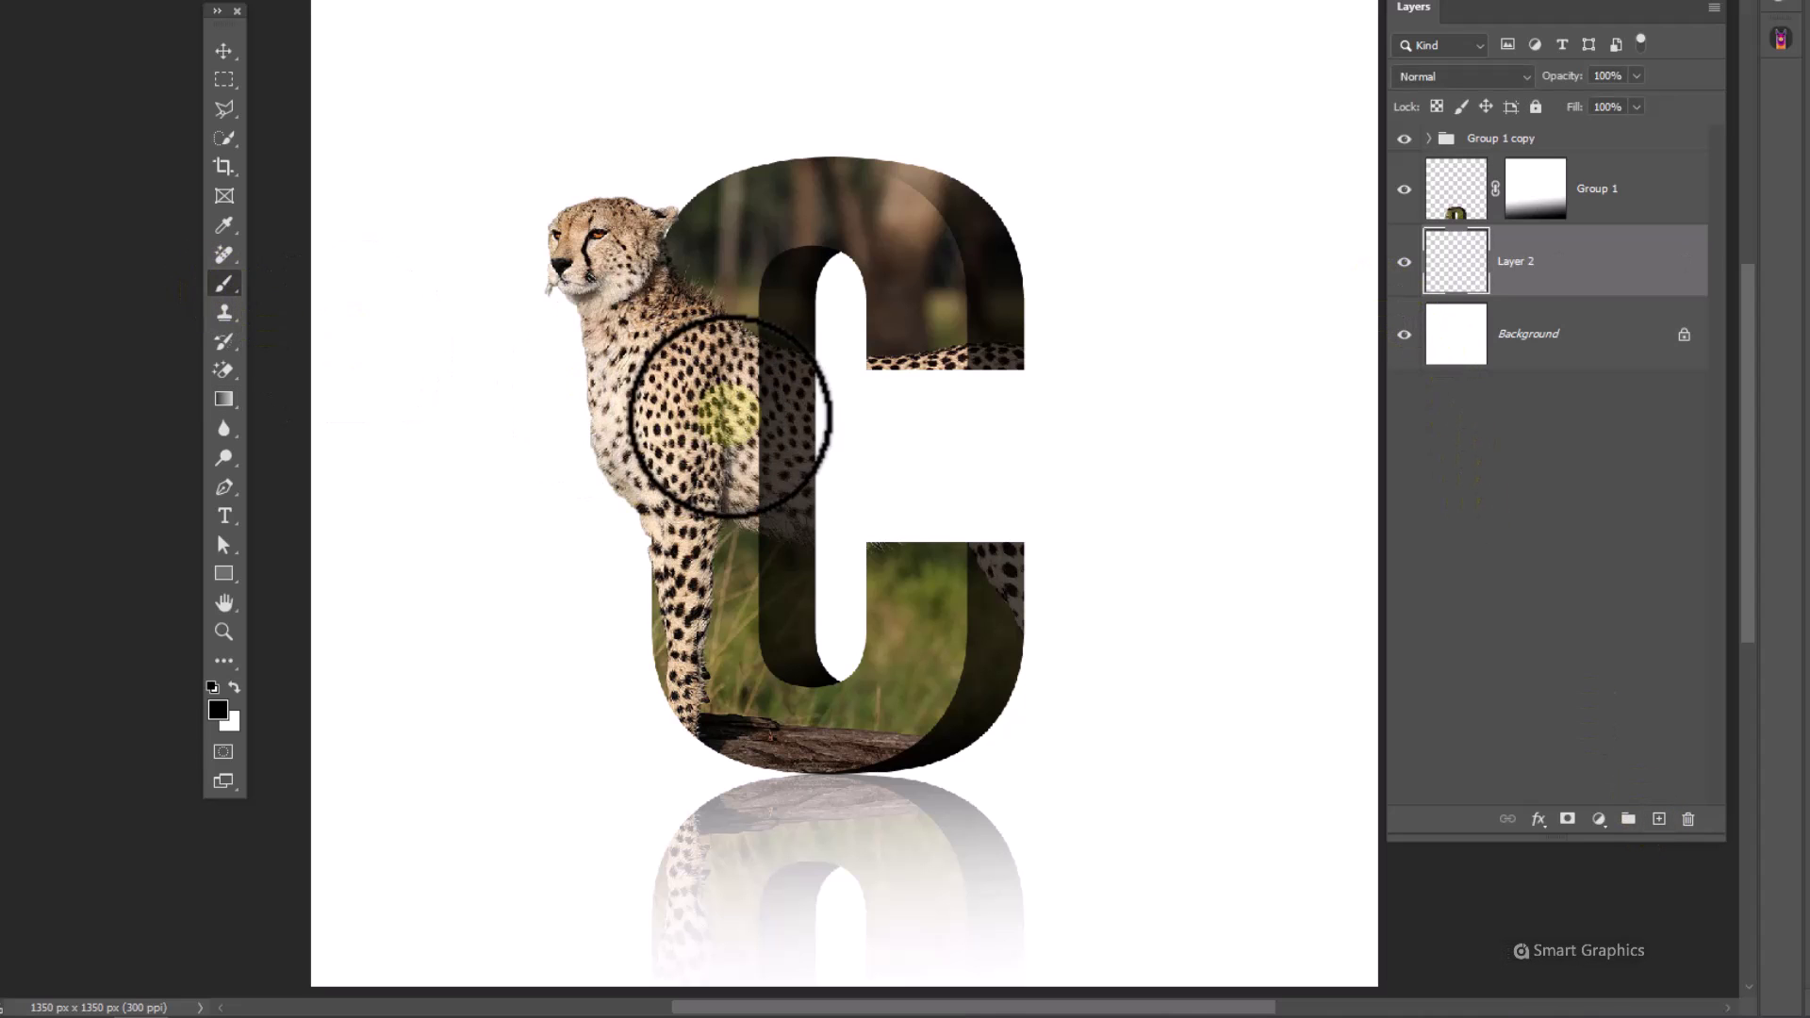
{"action": "right_click", "coordinate": [758, 418]}
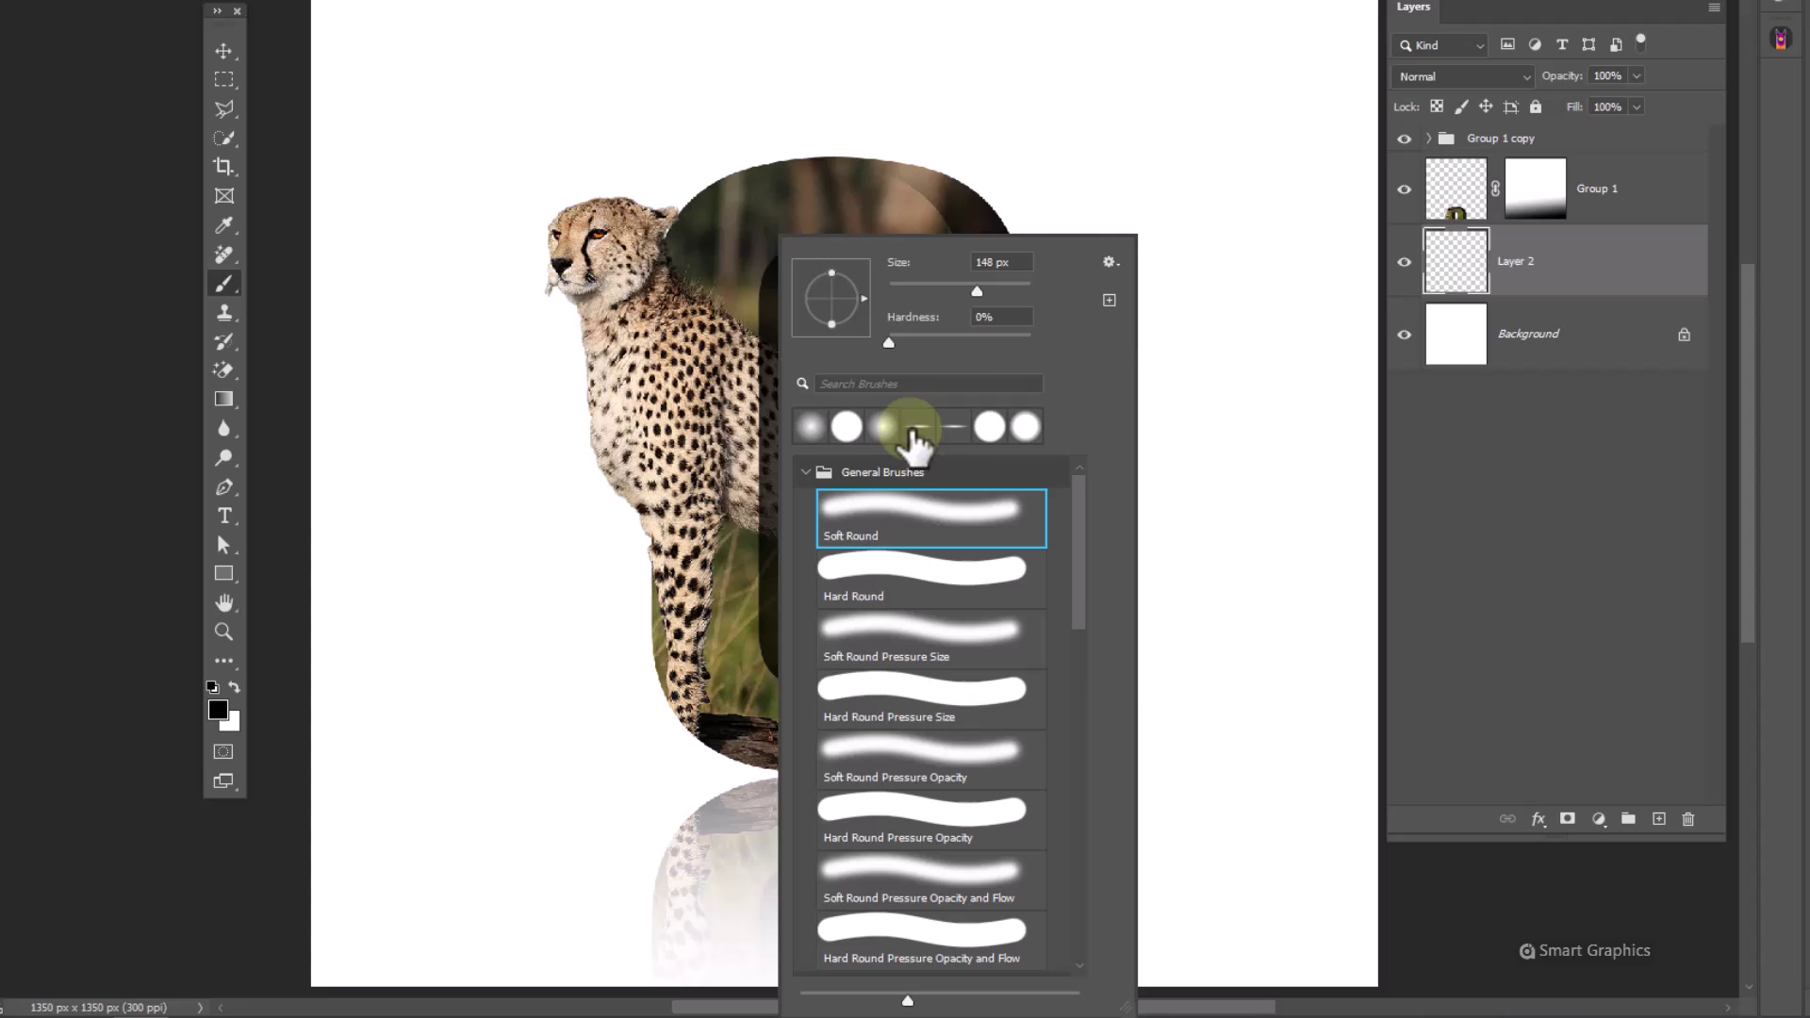
{"action": "key", "text": "Escape"}
{"action": "left_click_drag", "start_coordinate": [848, 565], "coordinate": [853, 491]}
{"action": "left_click", "coordinate": [853, 486]}
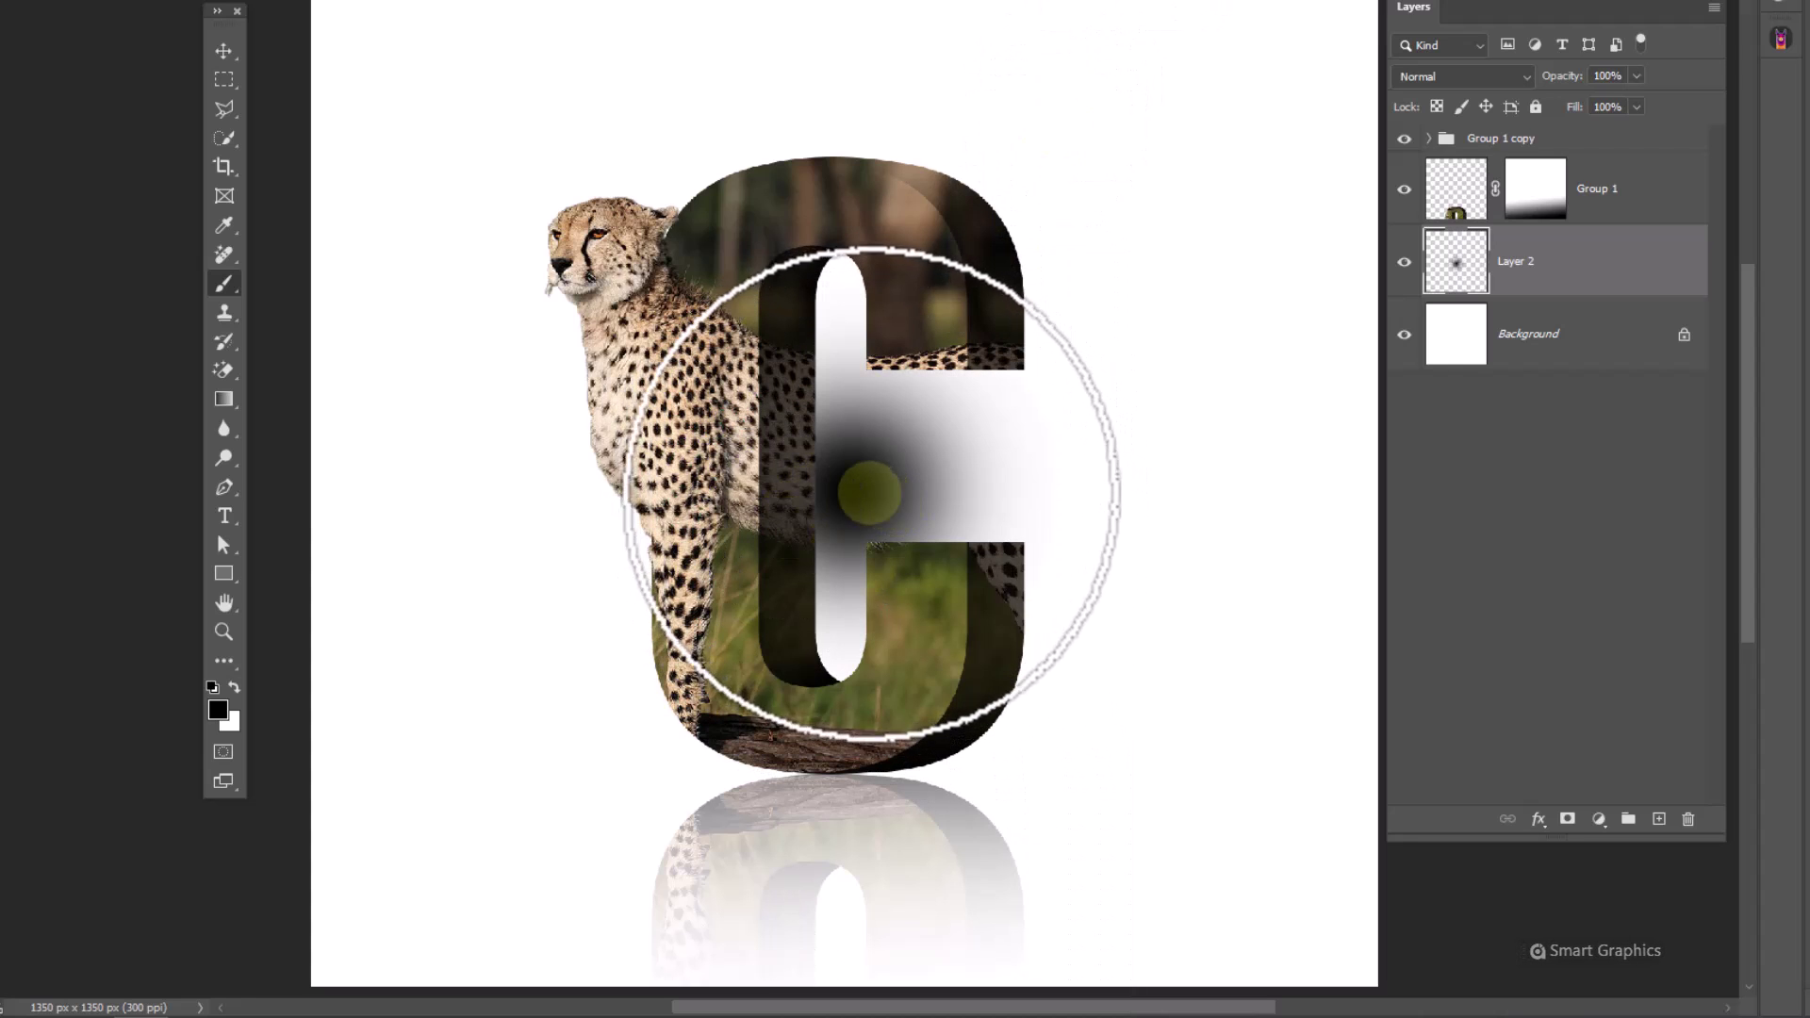
{"action": "key", "text": "ctrl+t"}
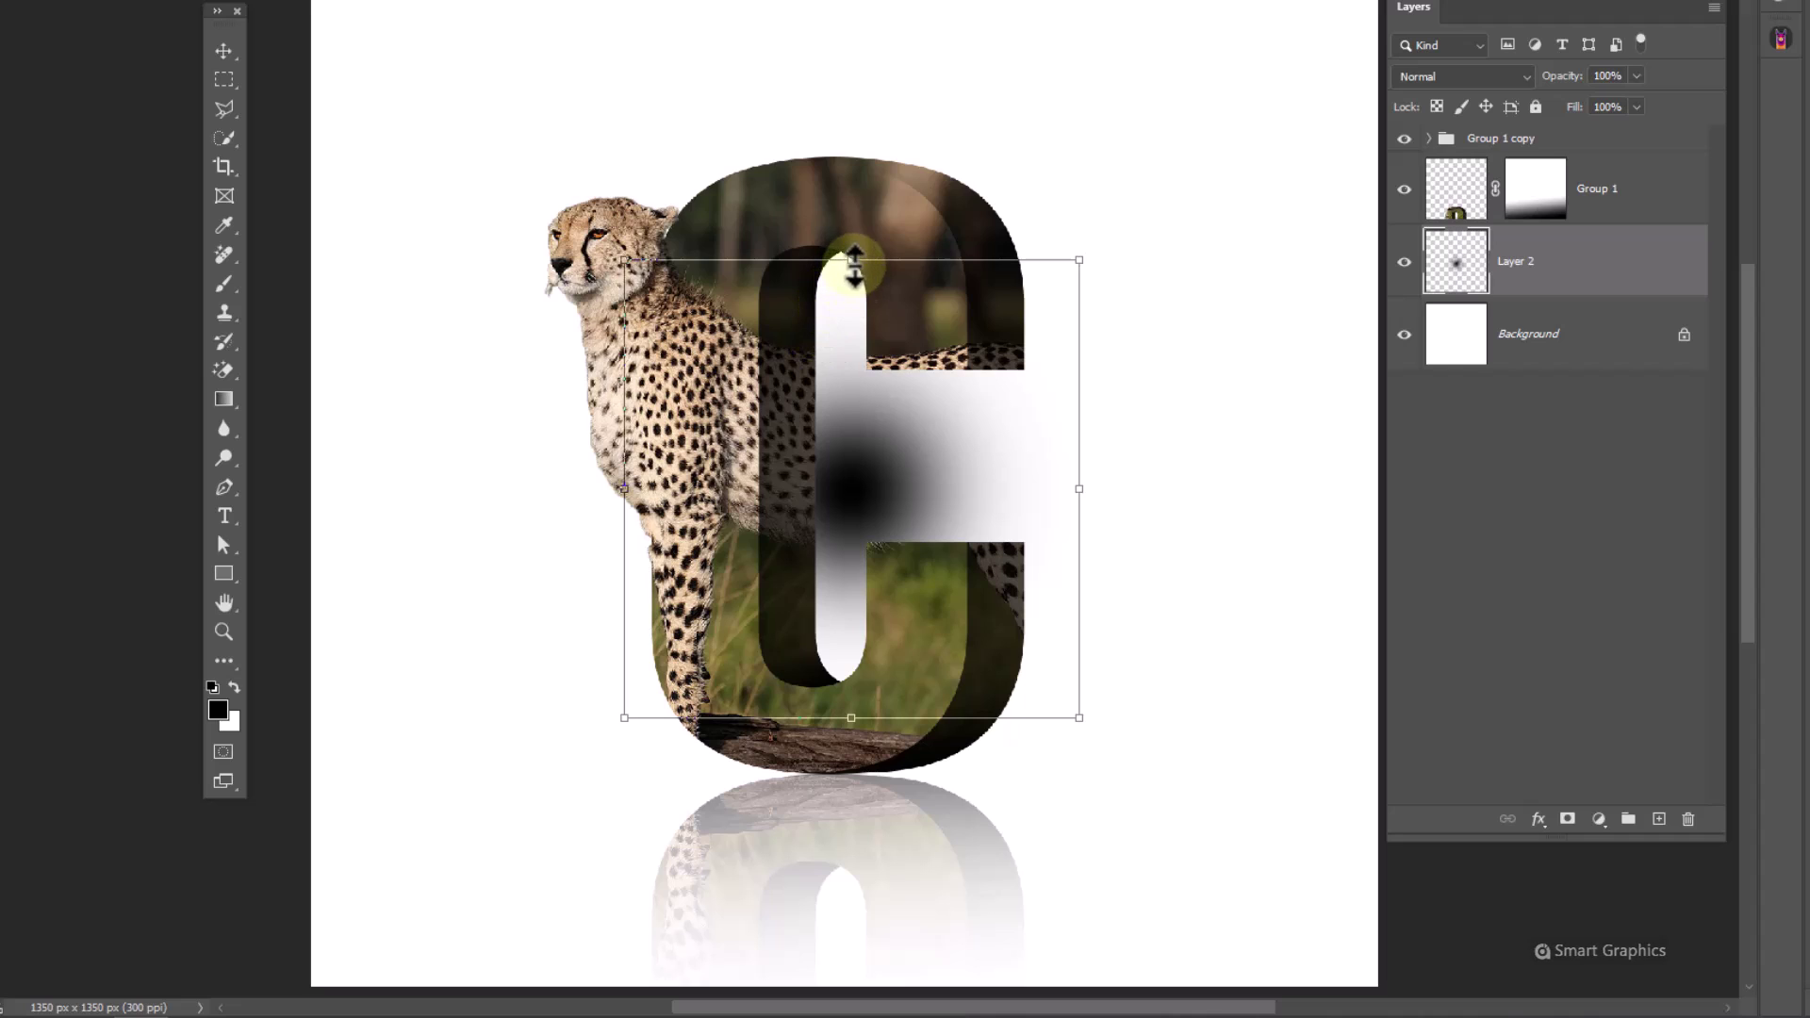
{"action": "left_click_drag", "start_coordinate": [853, 255], "coordinate": [853, 663]}
{"action": "left_click_drag", "start_coordinate": [916, 718], "coordinate": [910, 806]}
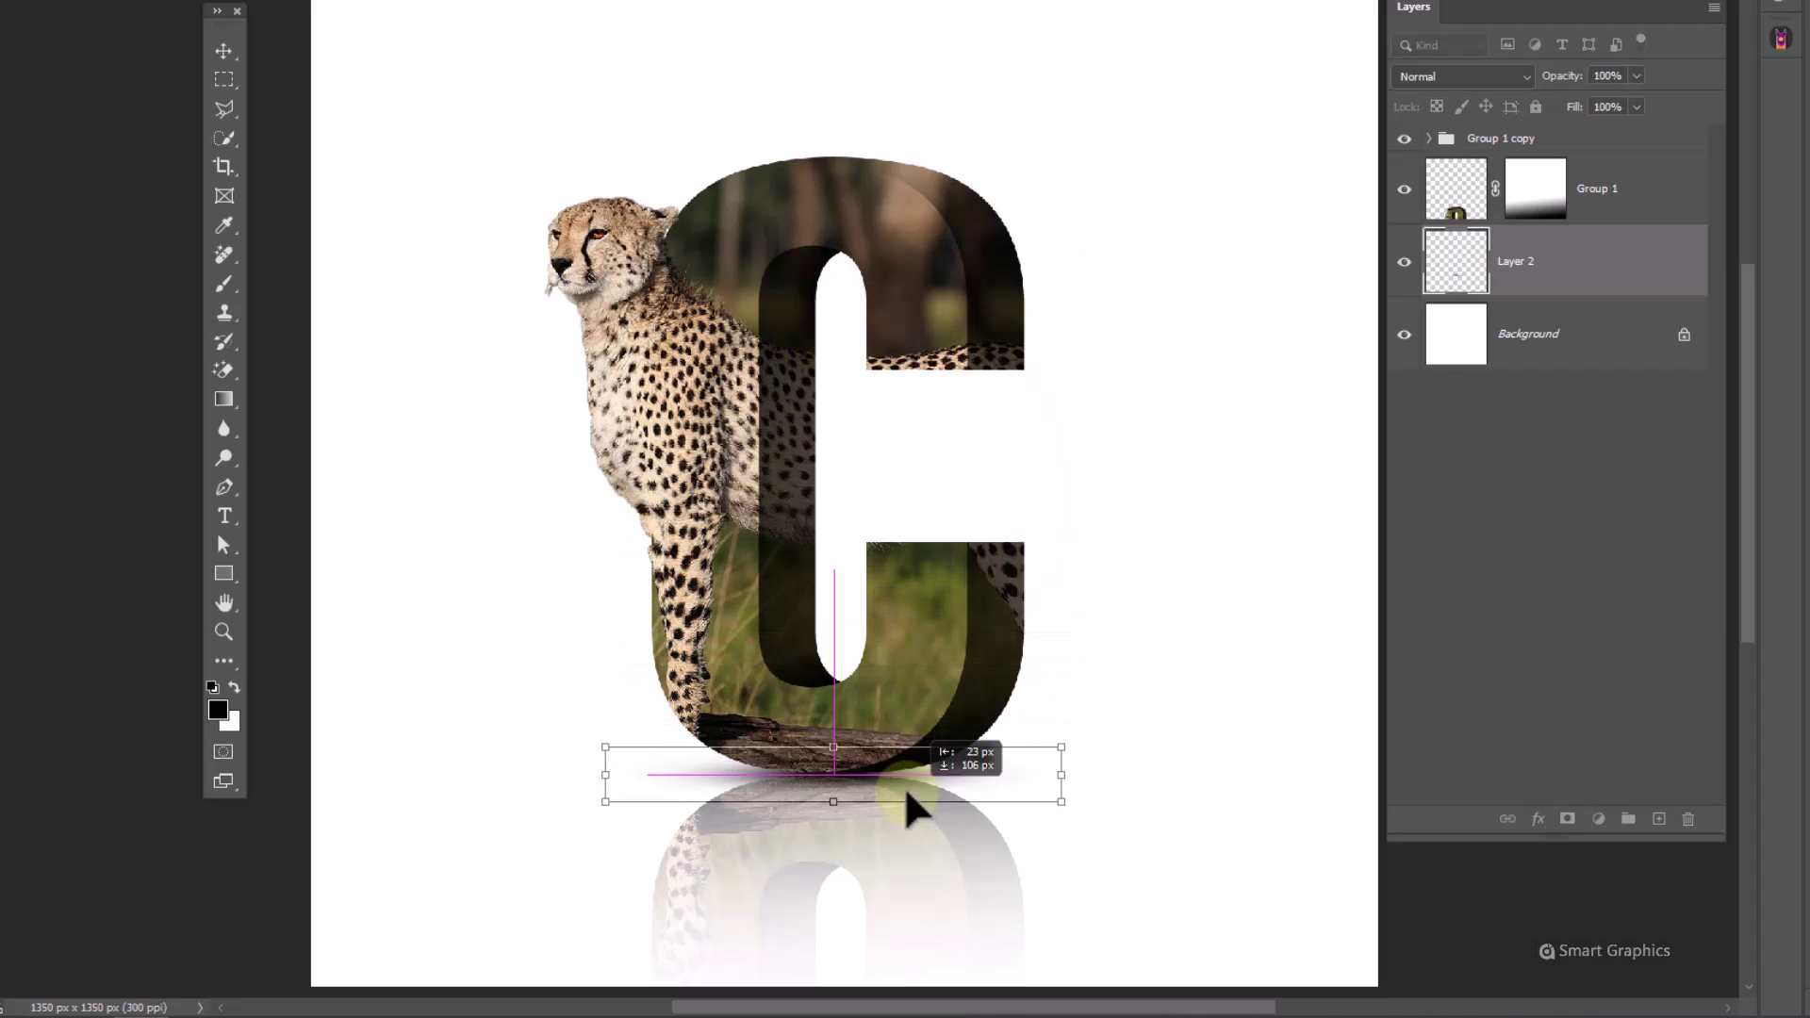
{"action": "key", "text": "Return"}
{"action": "key", "text": "b"}
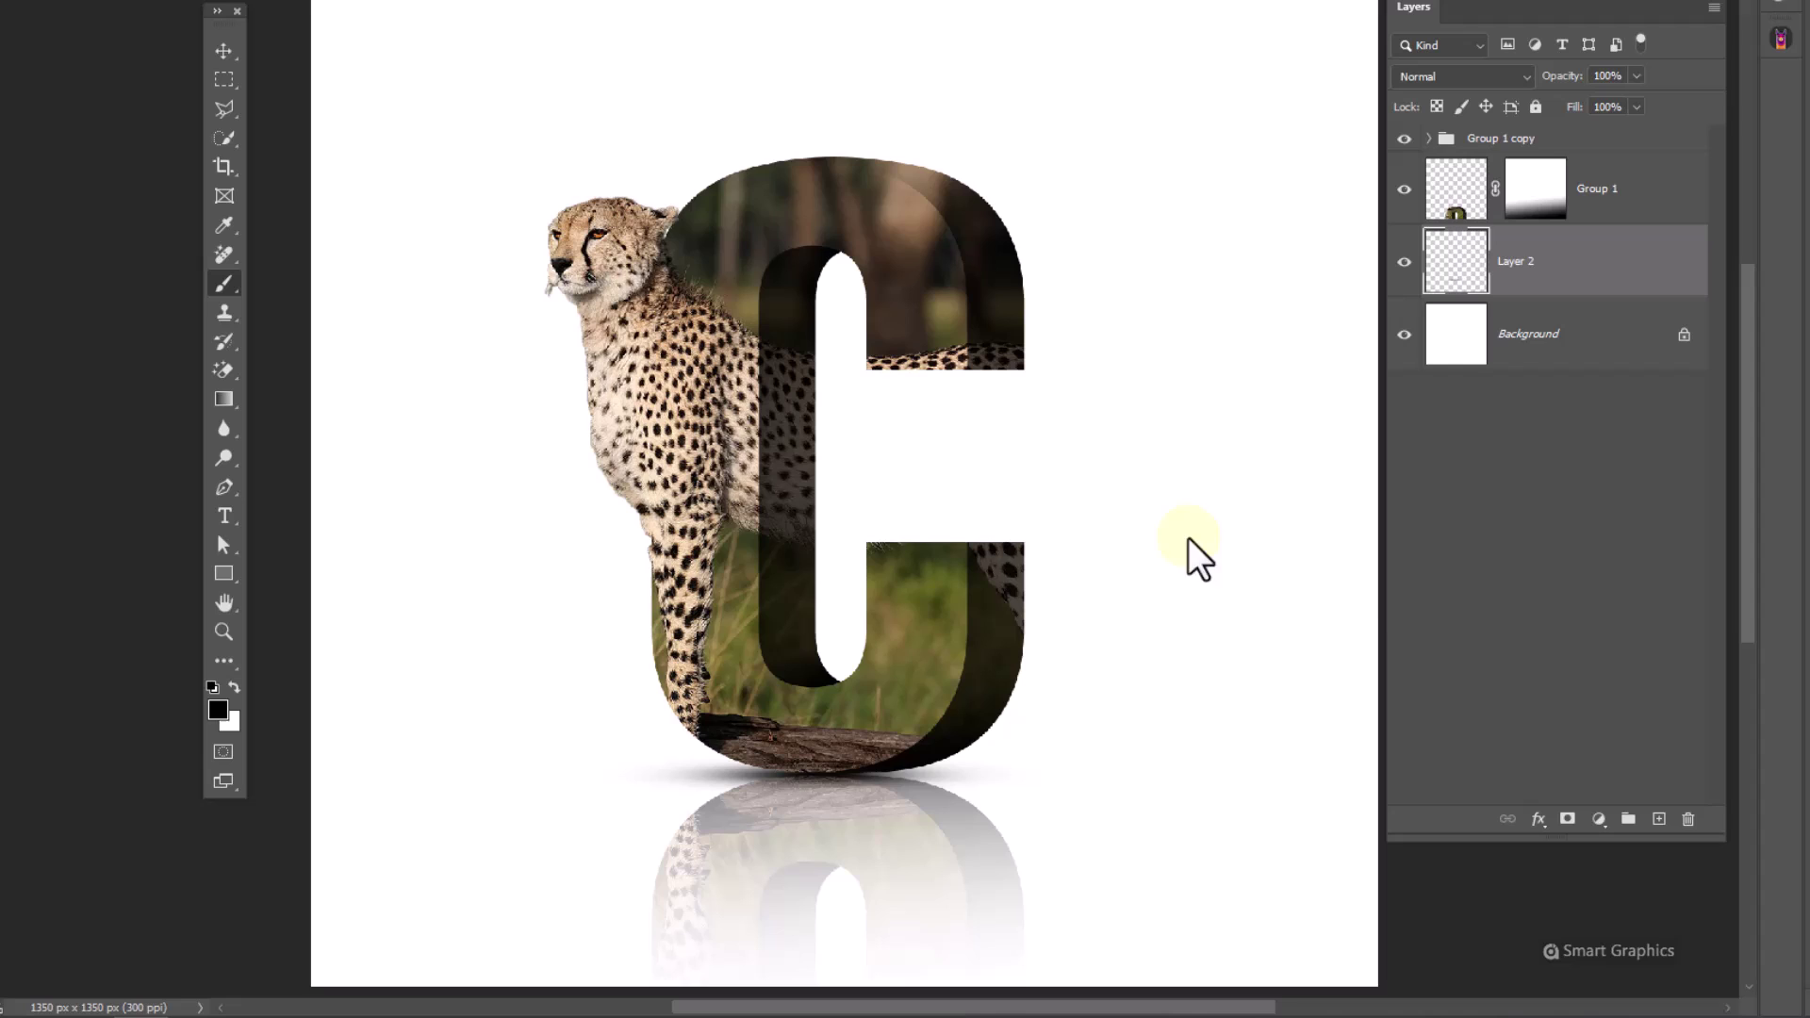
- Duplicate the shadow and stretch the copy to about 804 px wide, flatter and slightly lower
{"action": "key", "text": "ctrl+j"}
{"action": "key", "text": "ctrl+t"}
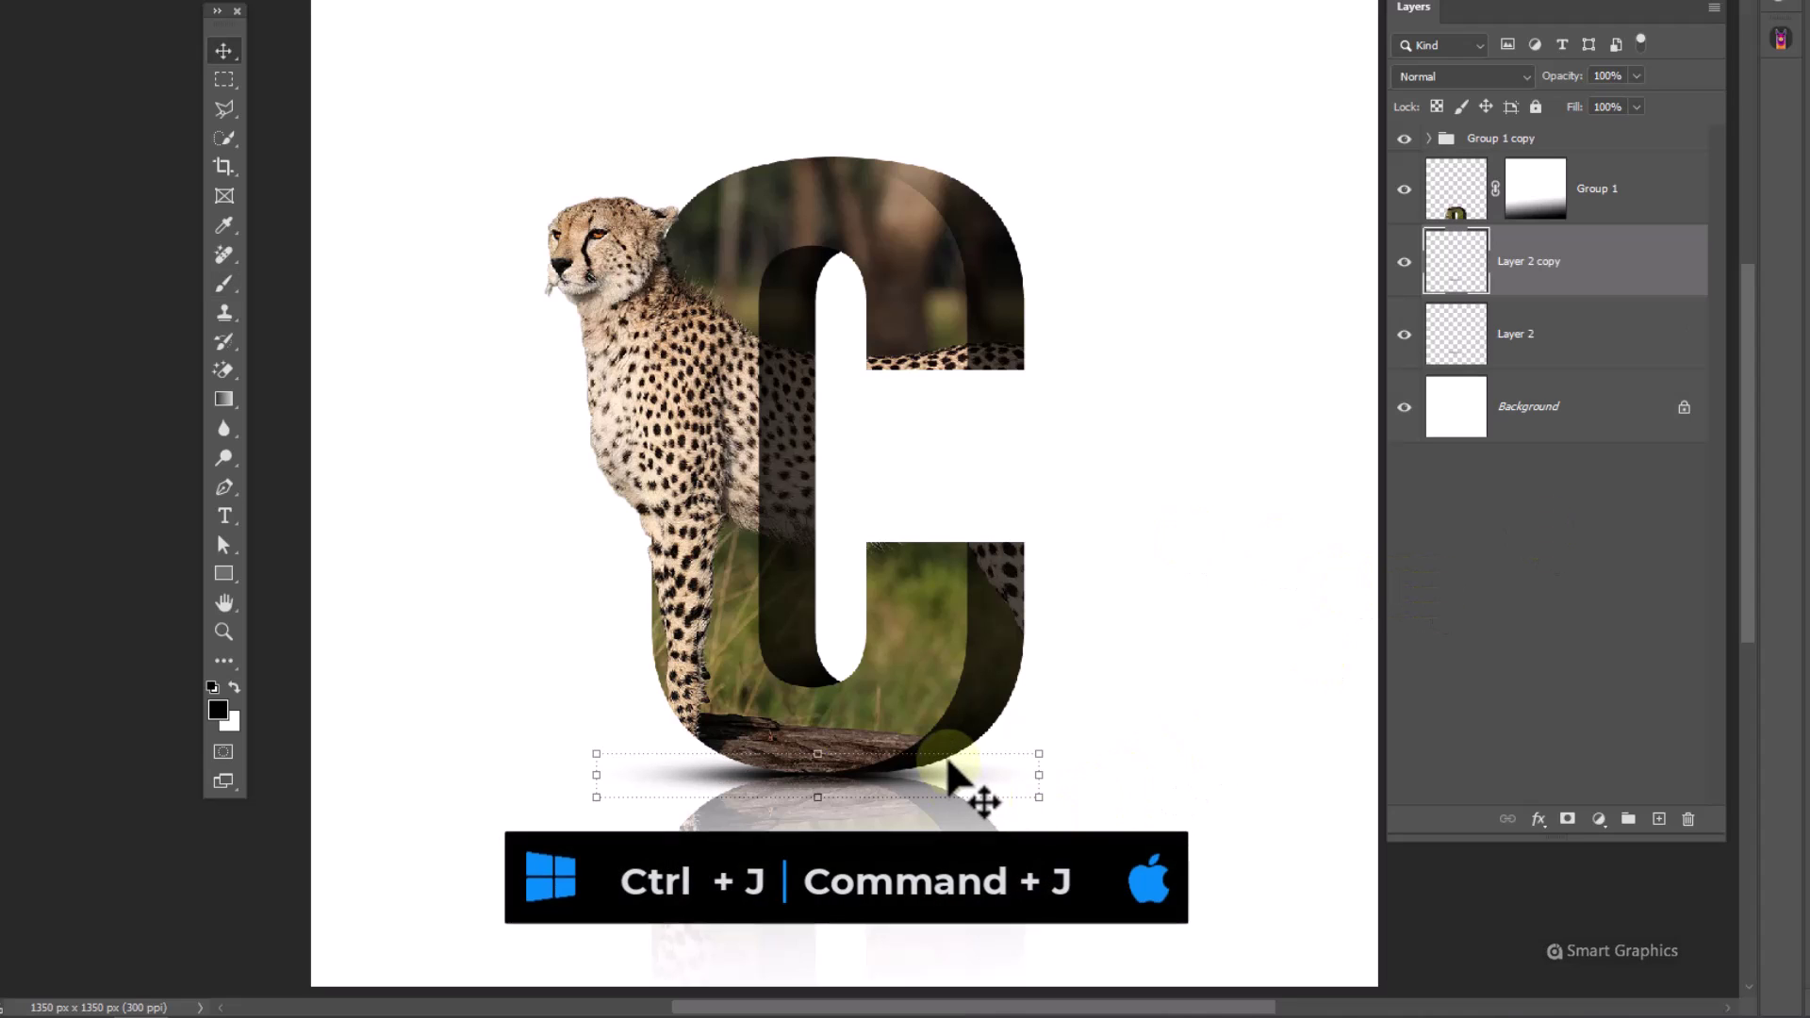
{"action": "left_click_drag", "start_coordinate": [1045, 778], "coordinate": [1141, 778]}
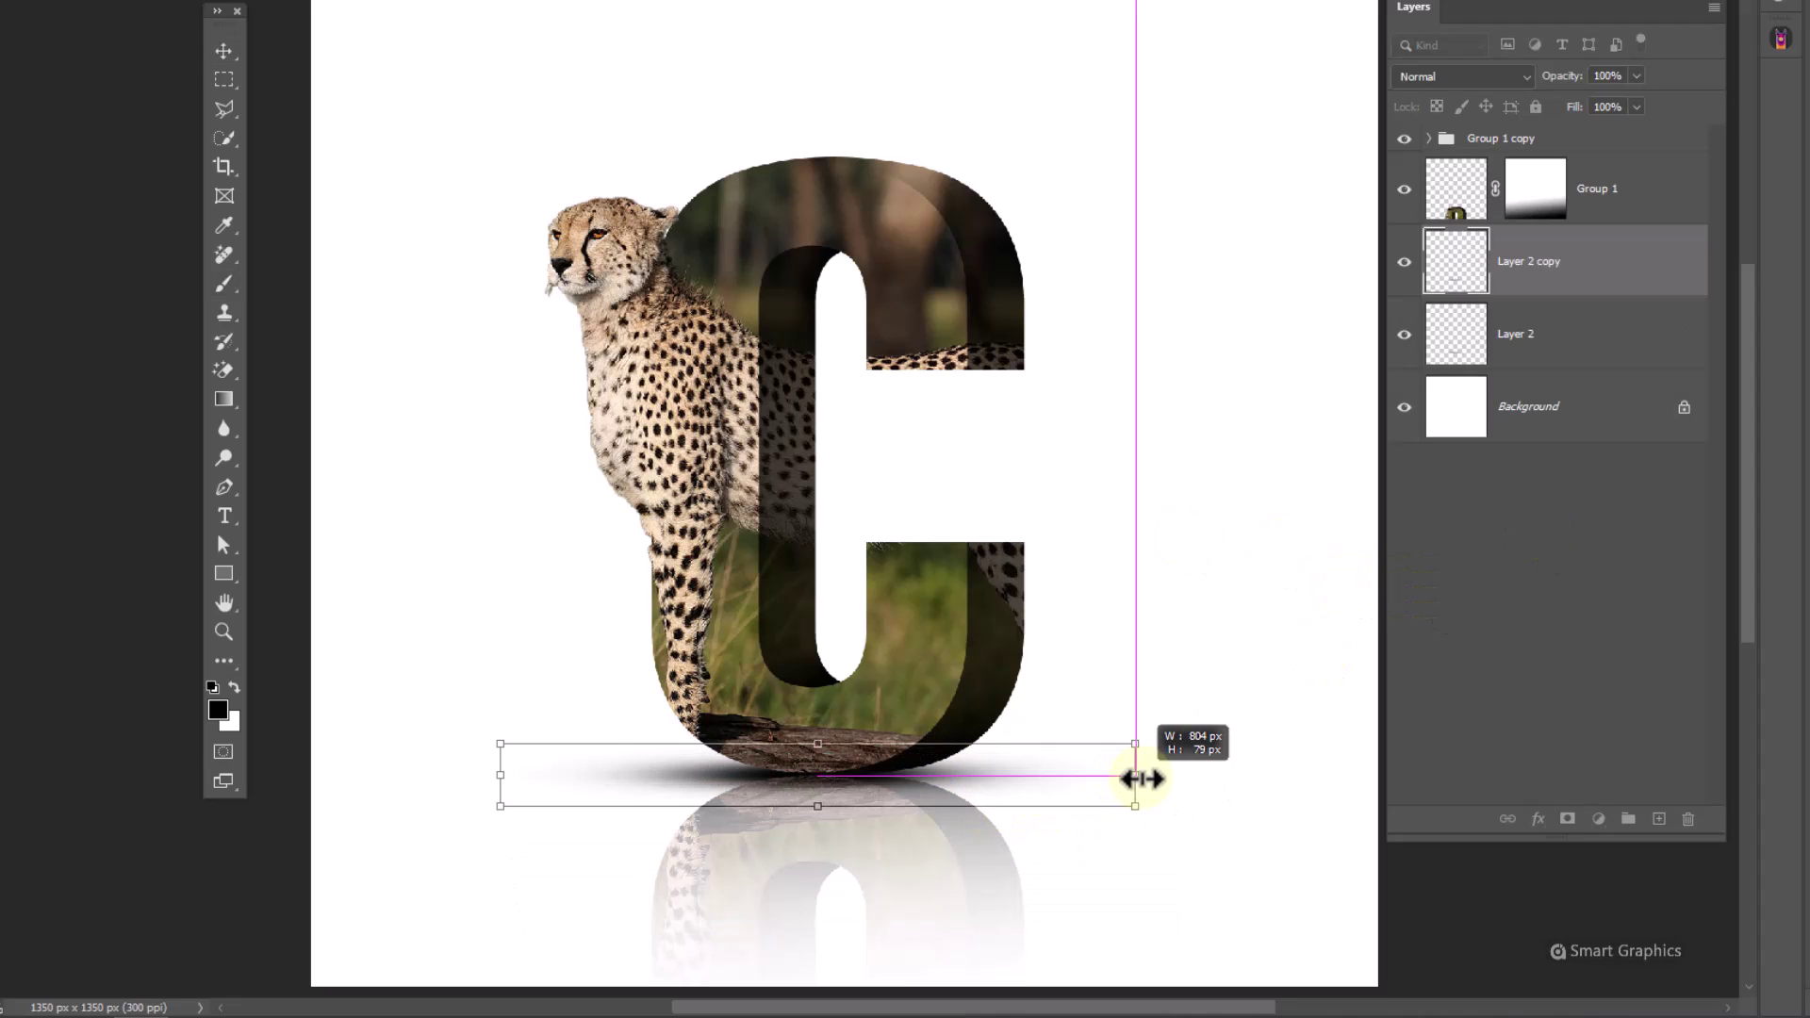
{"action": "left_click_drag", "start_coordinate": [826, 807], "coordinate": [896, 791]}
{"action": "left_click", "coordinate": [1568, 578]}
{"action": "left_click", "coordinate": [1593, 429]}
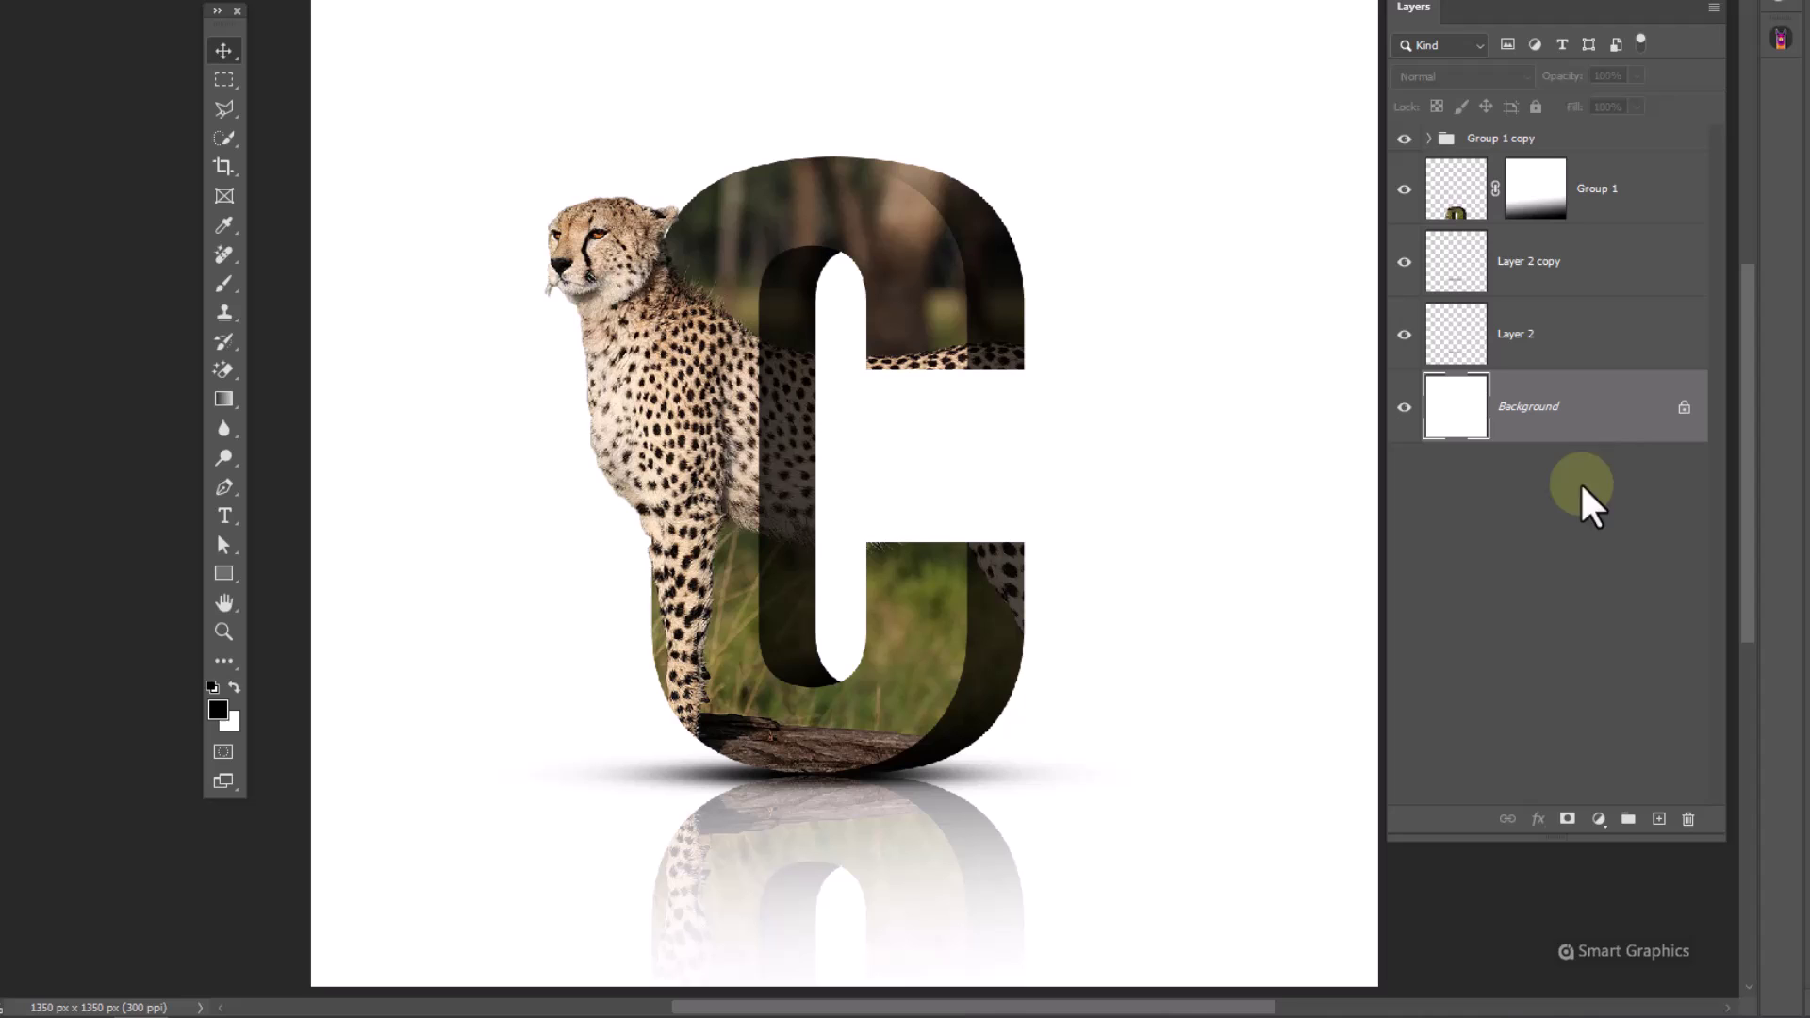
- Add a Gradient Fill layer above Background using the black-to-white preset
{"action": "left_click", "coordinate": [1598, 818]}
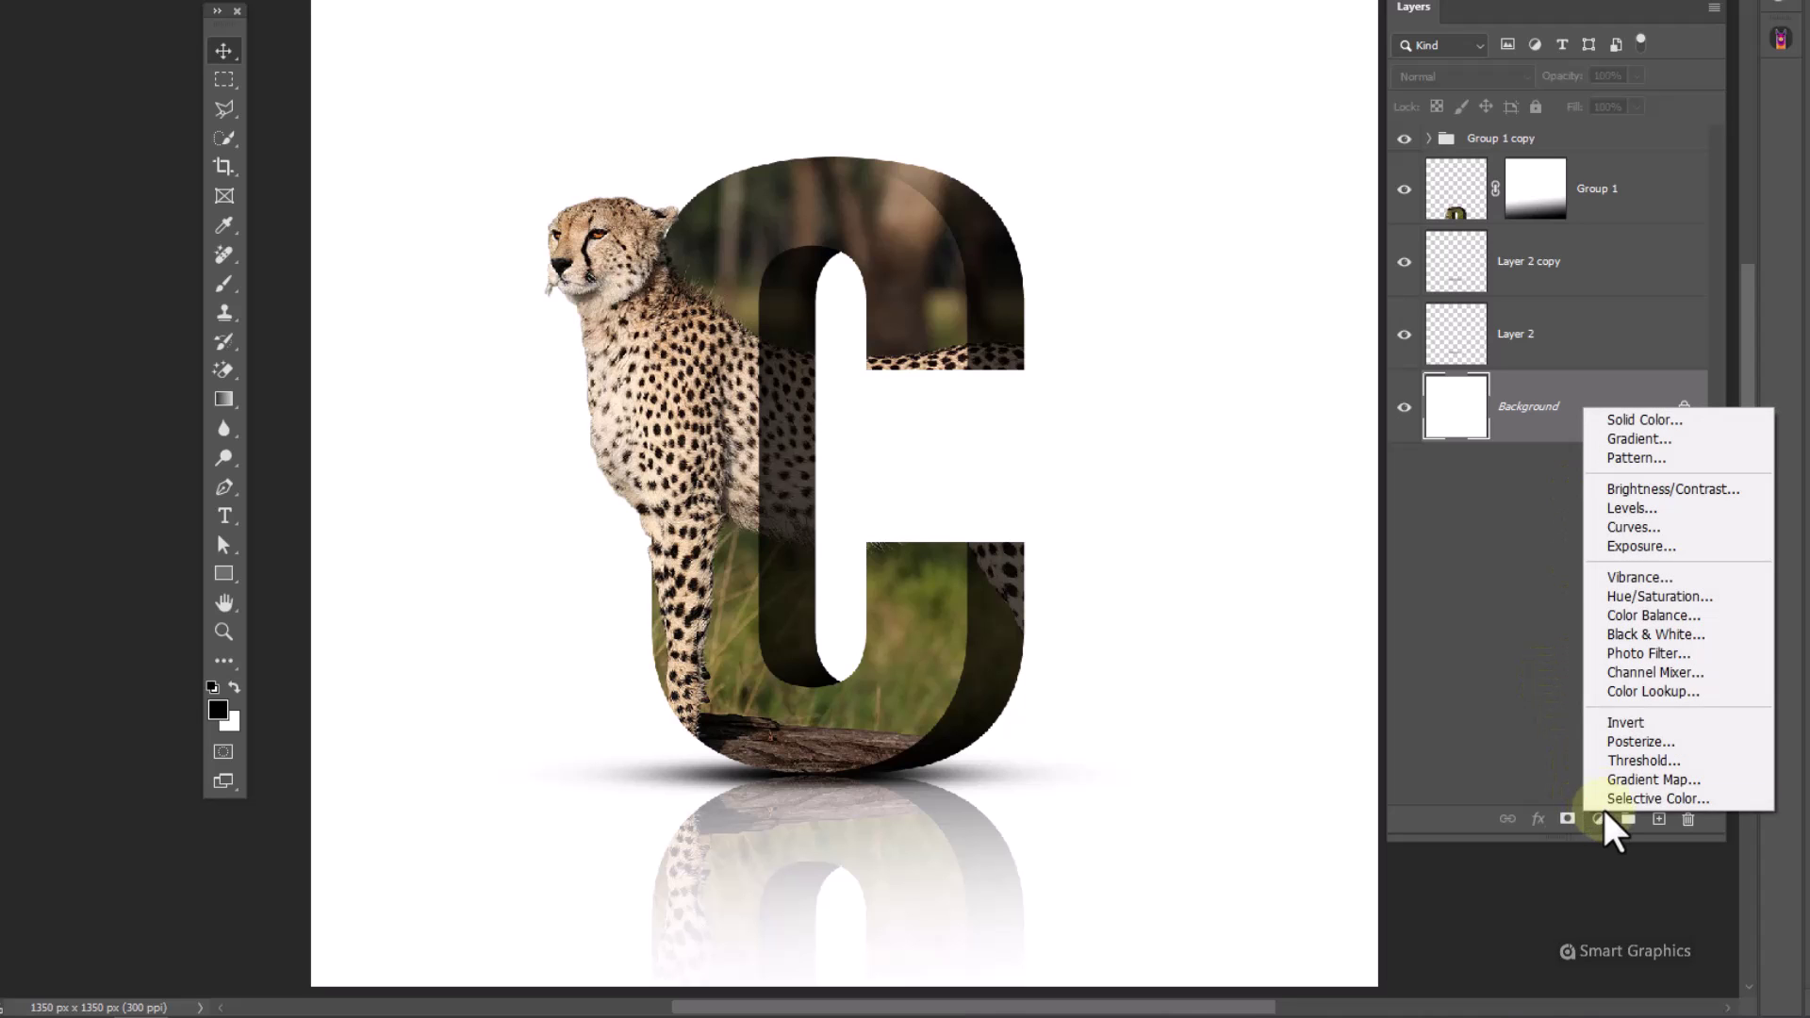
{"action": "left_click", "coordinate": [1637, 439]}
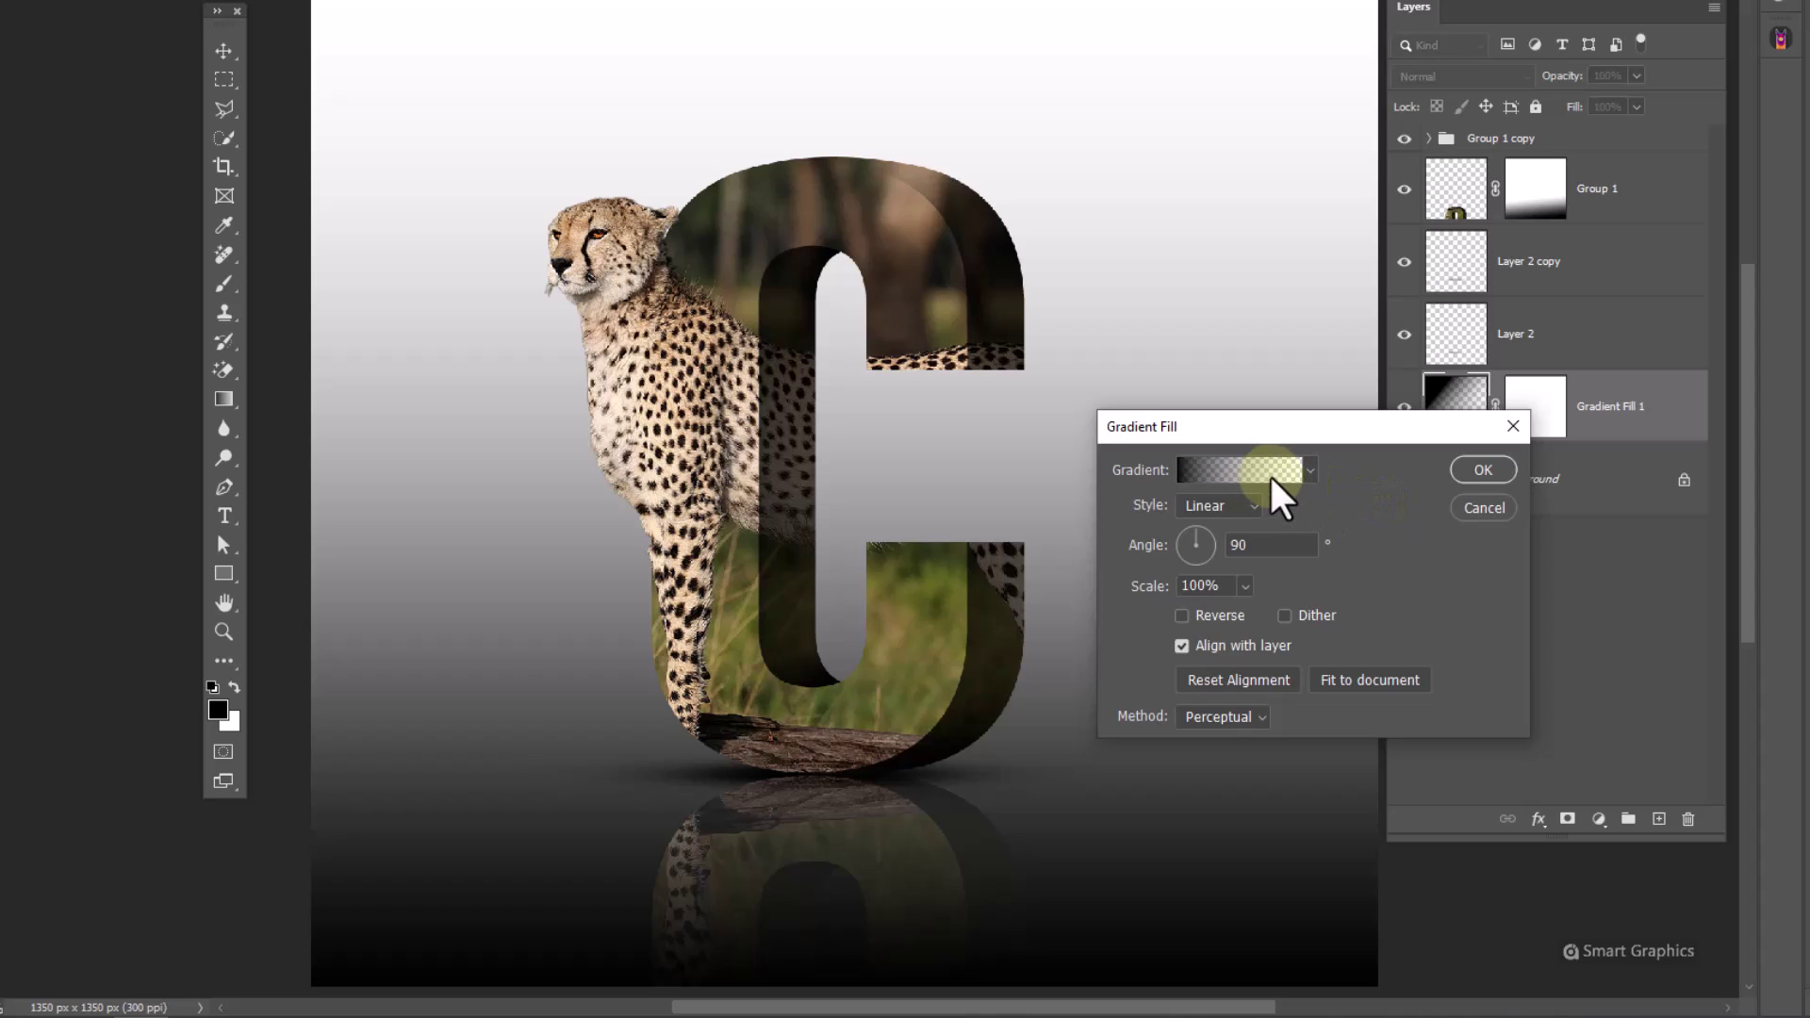
{"action": "left_click", "coordinate": [1308, 470]}
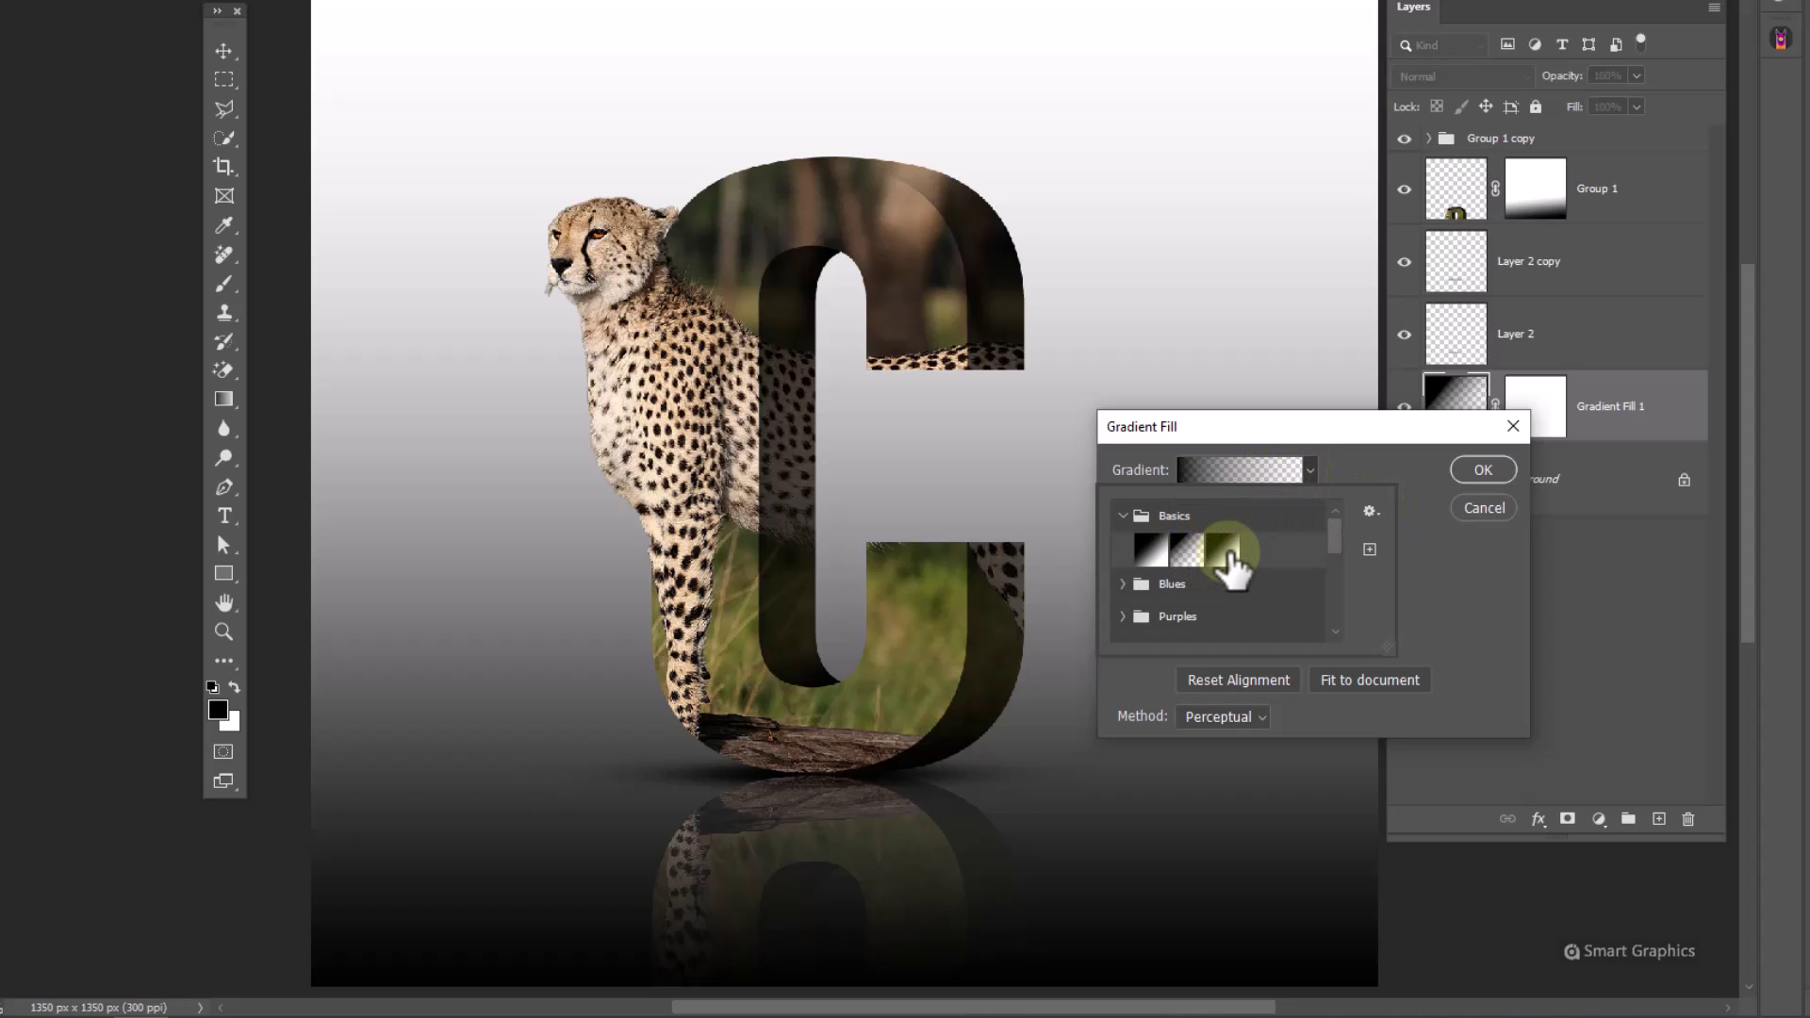
{"action": "left_click", "coordinate": [1225, 551]}
{"action": "left_click", "coordinate": [1379, 438]}
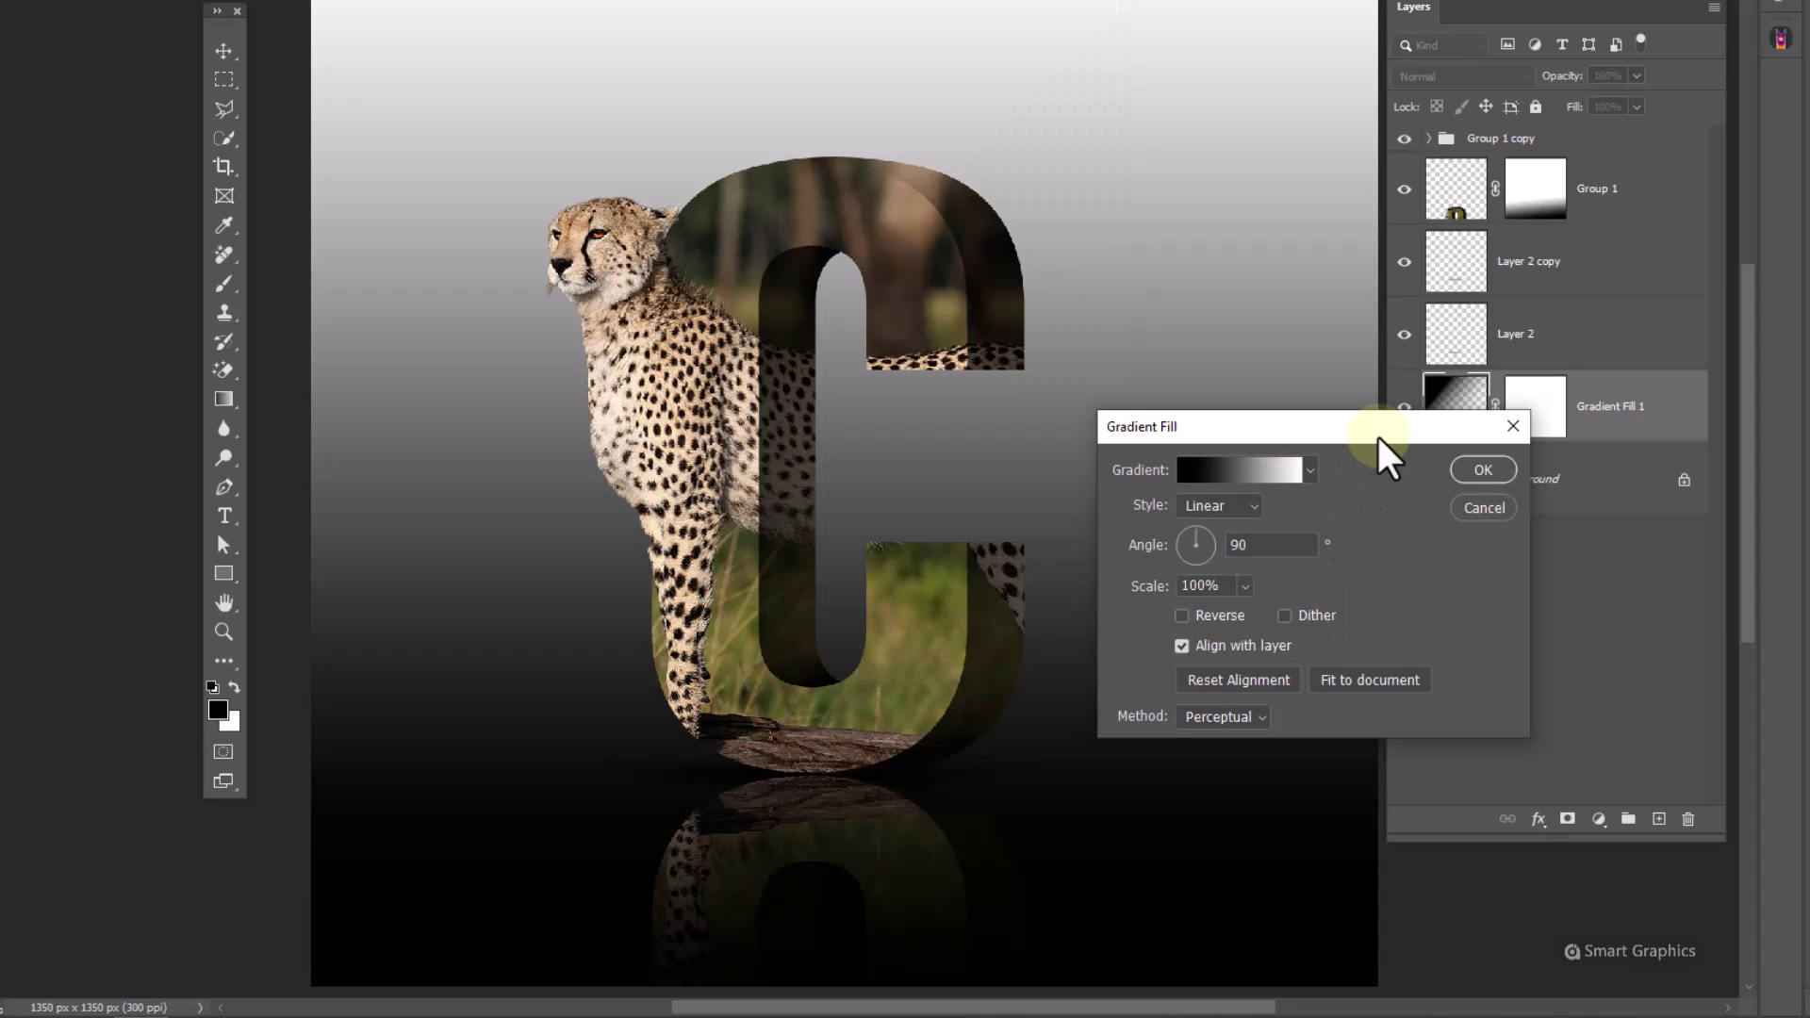
- Set the gradient stops to a light beige and a brown sampled from the cheetah's fur
{"action": "left_click", "coordinate": [1275, 471]}
{"action": "double_click", "coordinate": [1462, 565]}
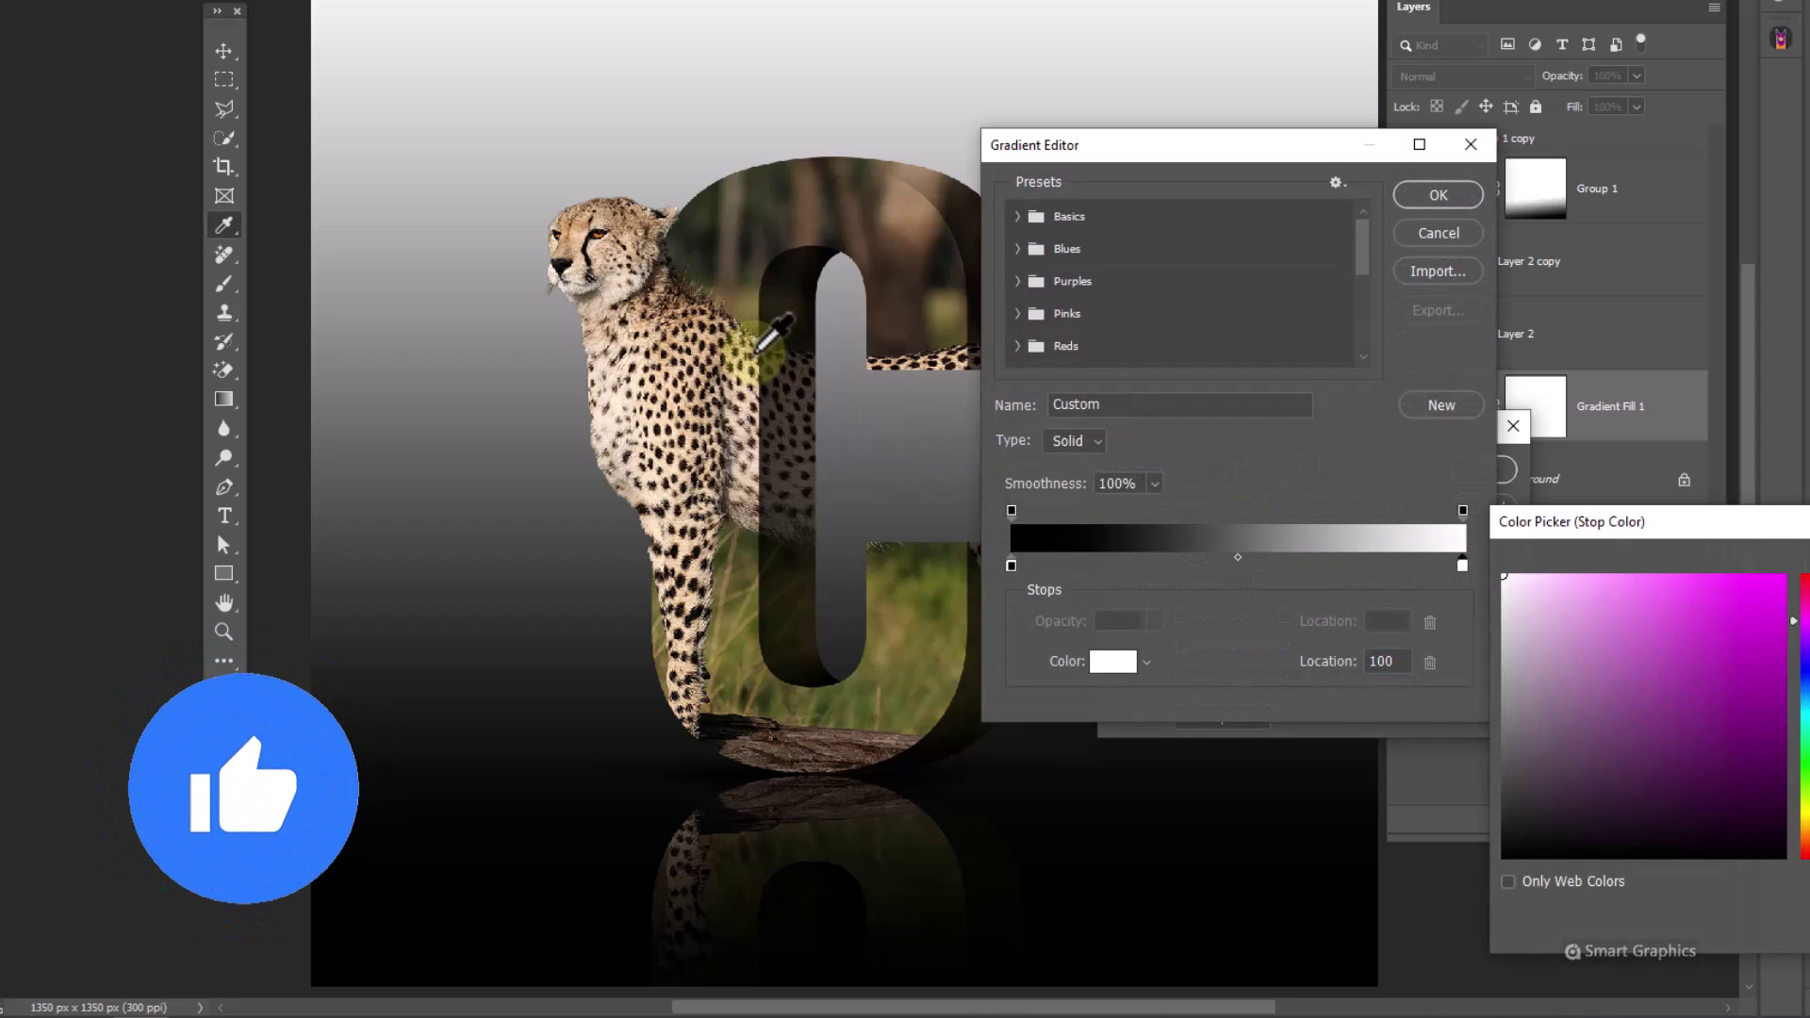
{"action": "left_click", "coordinate": [771, 341]}
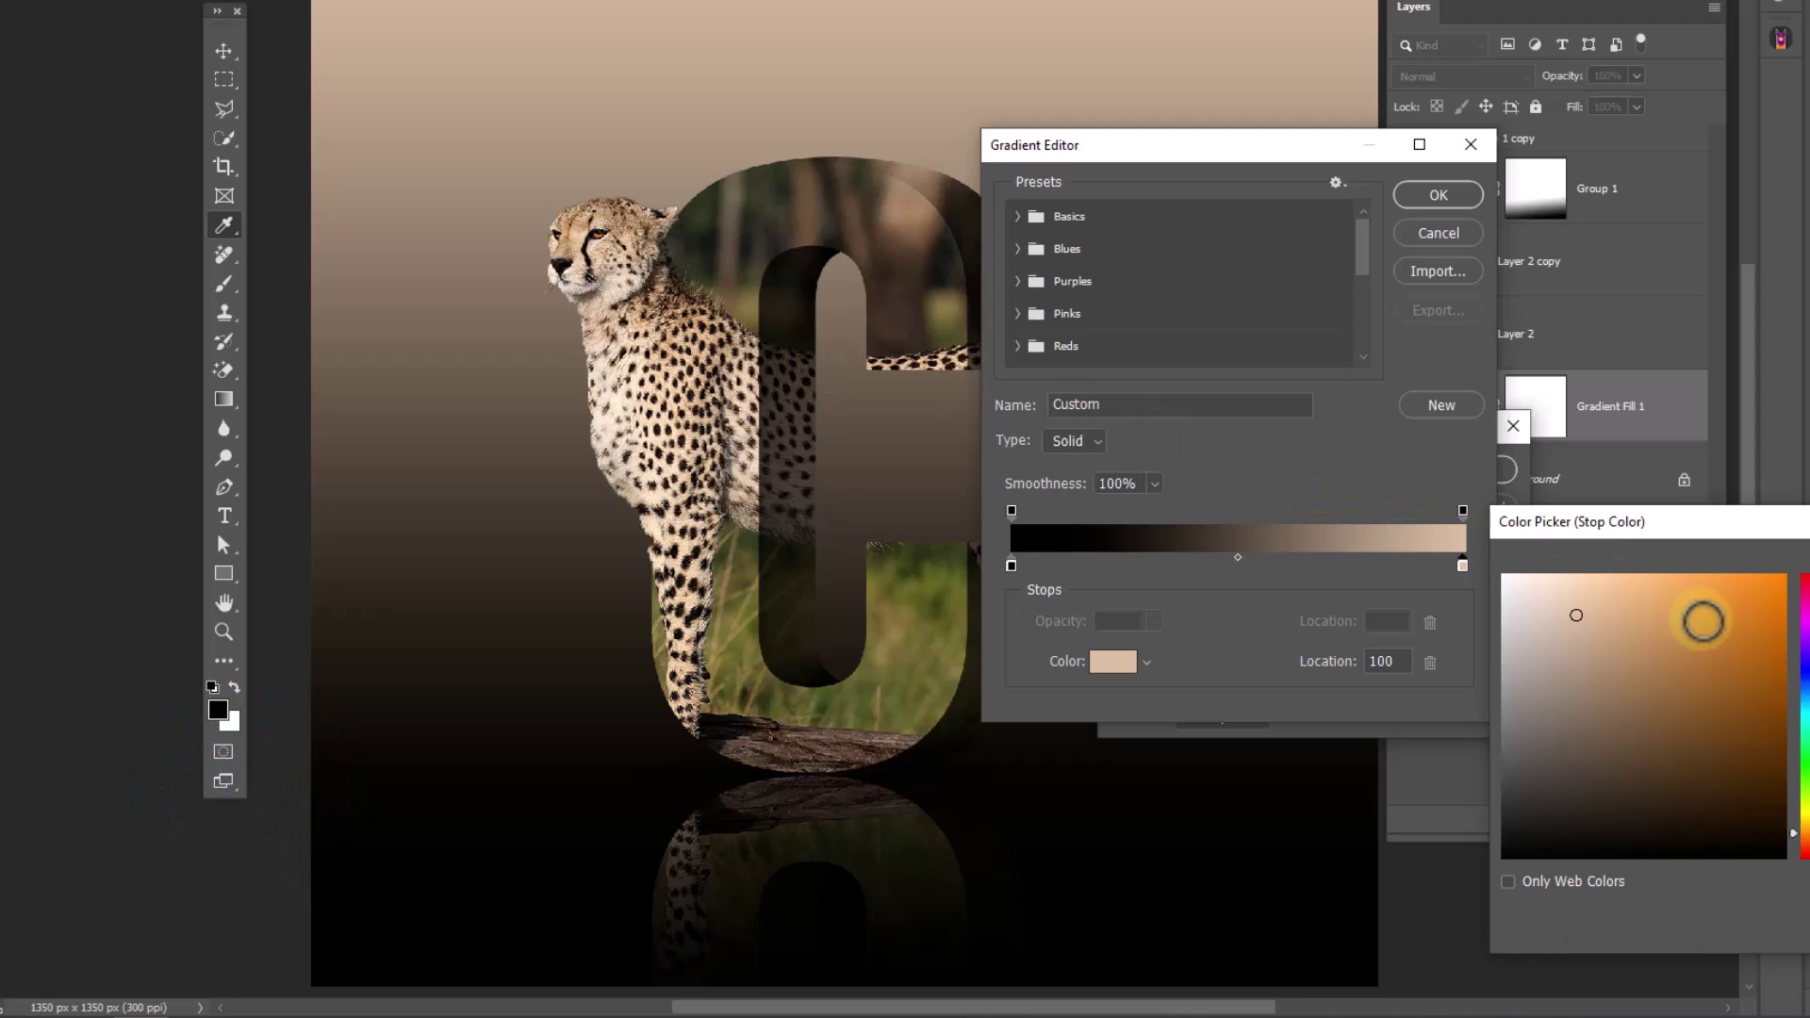
{"action": "left_click", "coordinate": [1578, 592]}
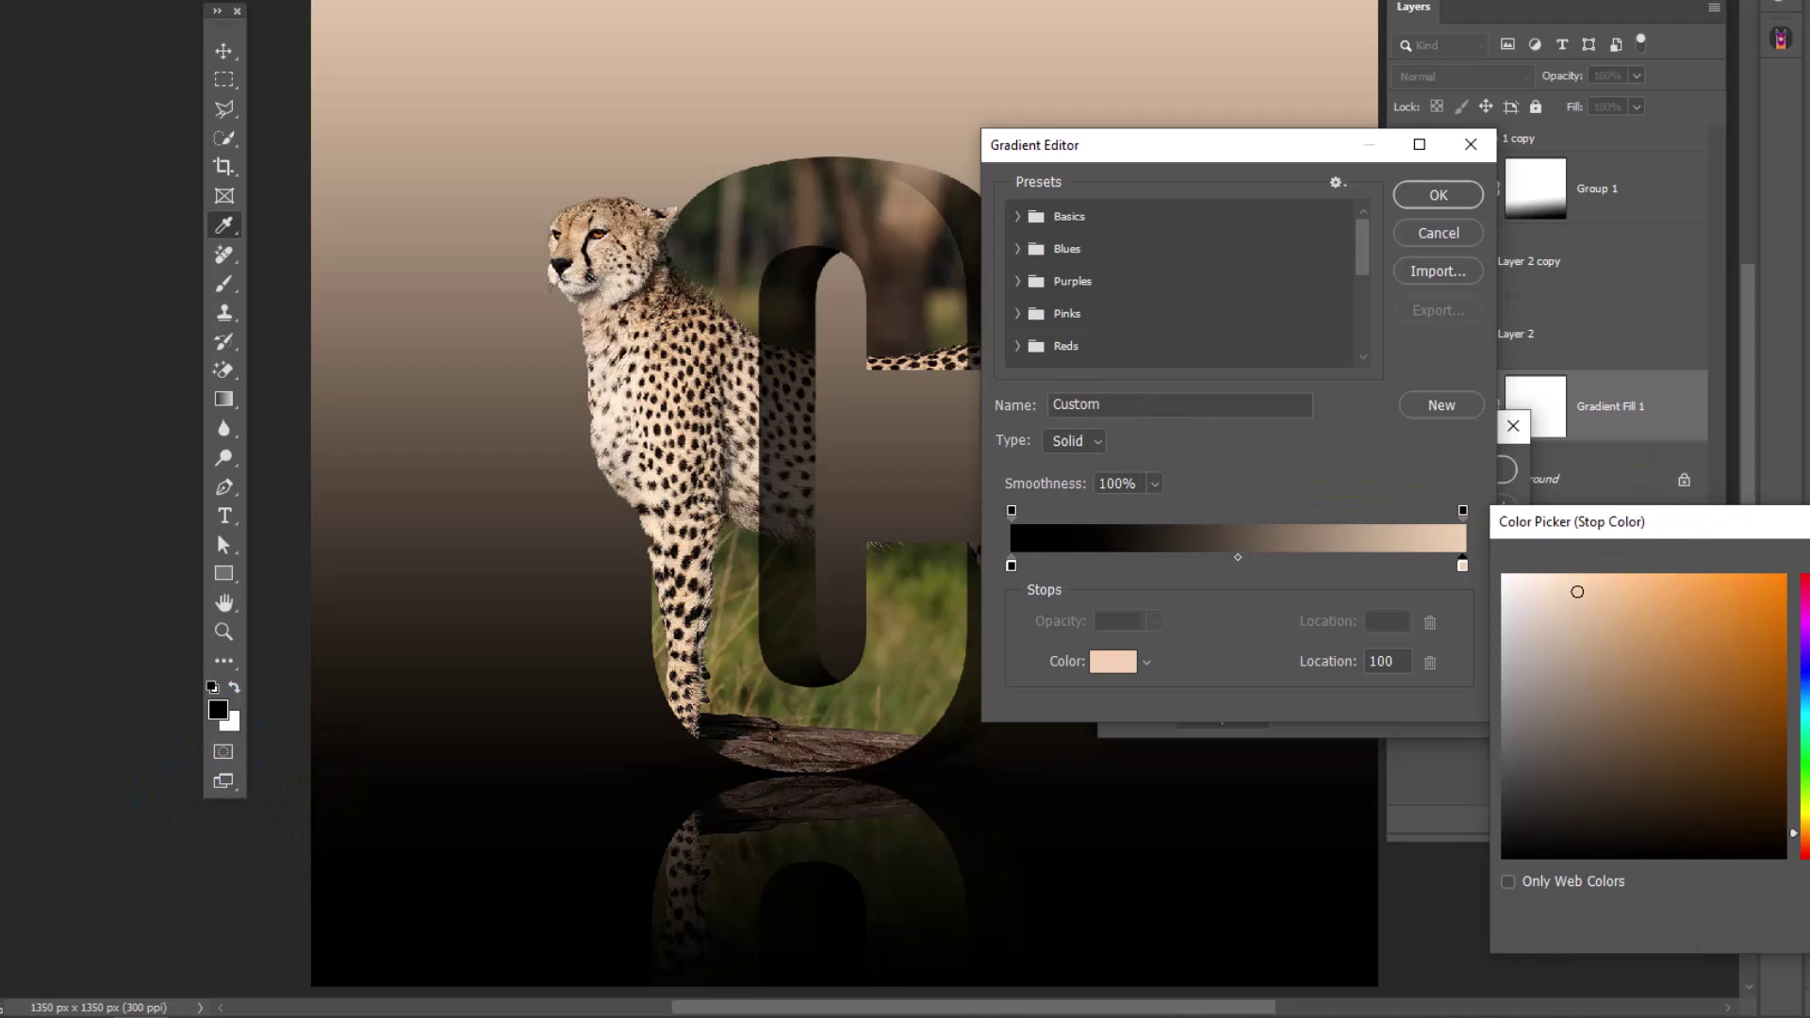
{"action": "key", "text": "Return"}
{"action": "left_click", "coordinate": [1011, 566]}
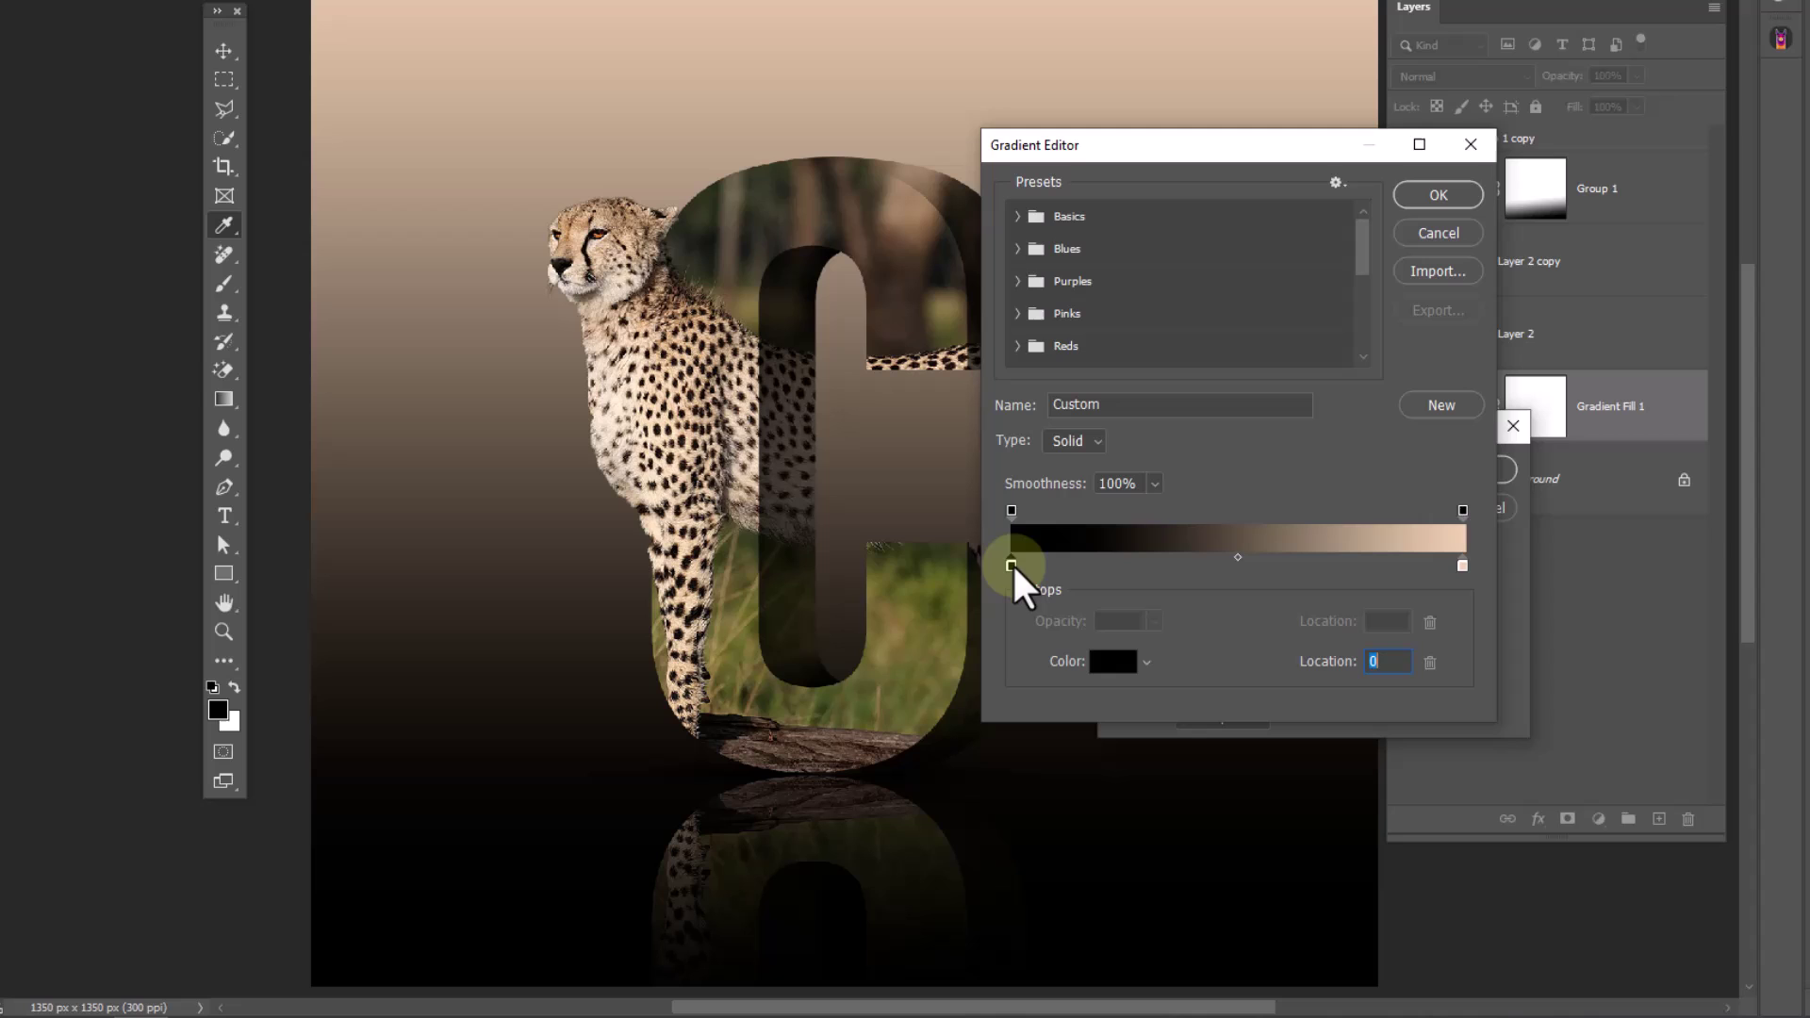
{"action": "double_click", "coordinate": [1012, 565]}
{"action": "left_click", "coordinate": [741, 484]}
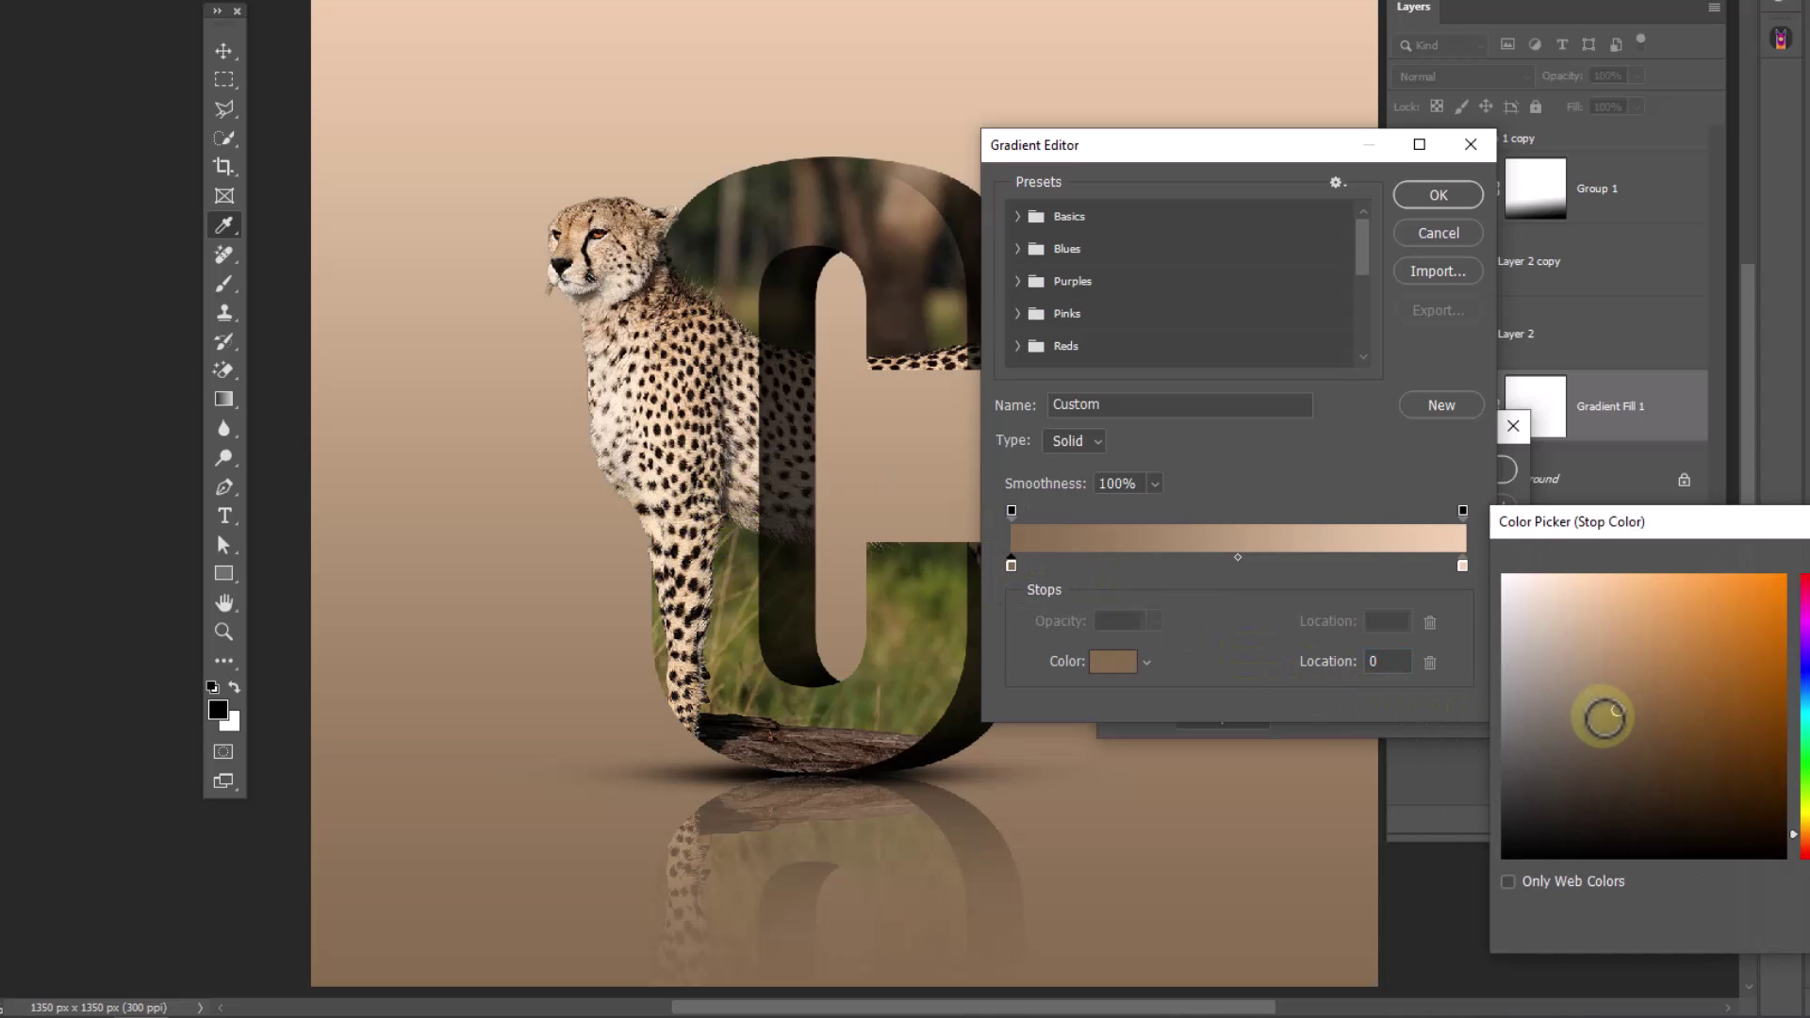
{"action": "key", "text": "Return"}
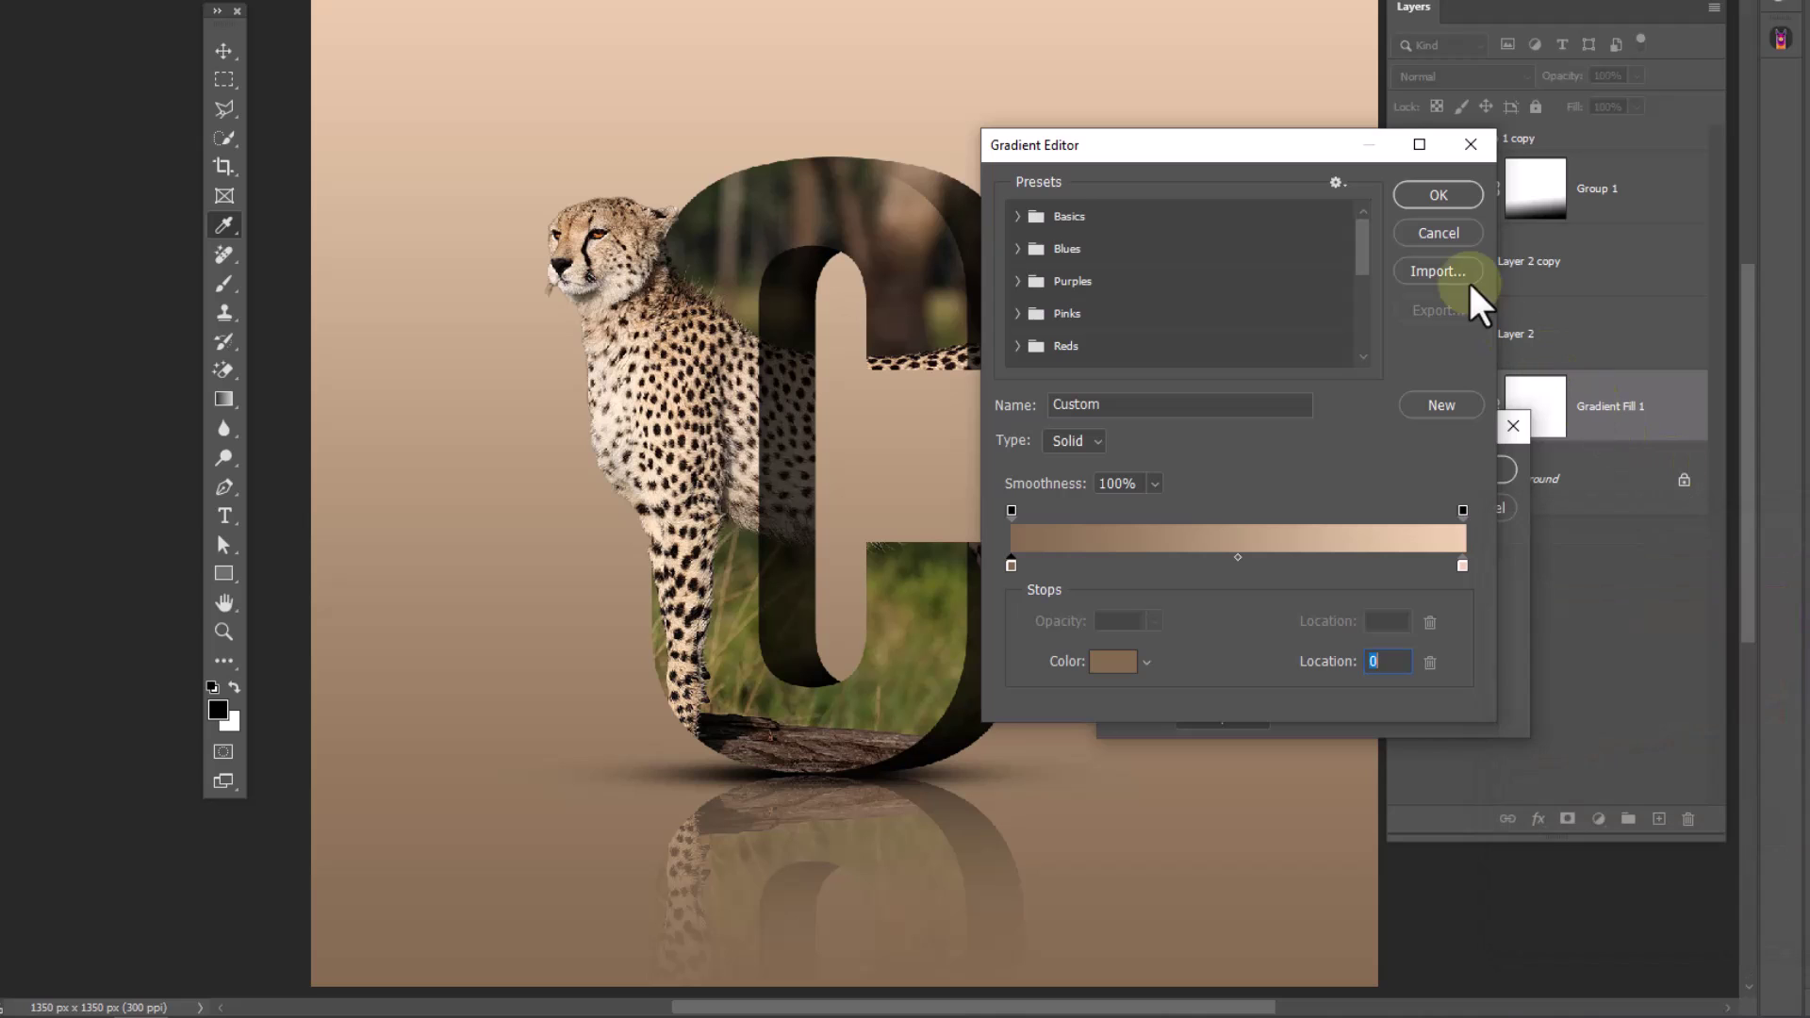
{"action": "left_click", "coordinate": [1437, 196]}
{"action": "left_click", "coordinate": [1498, 469]}
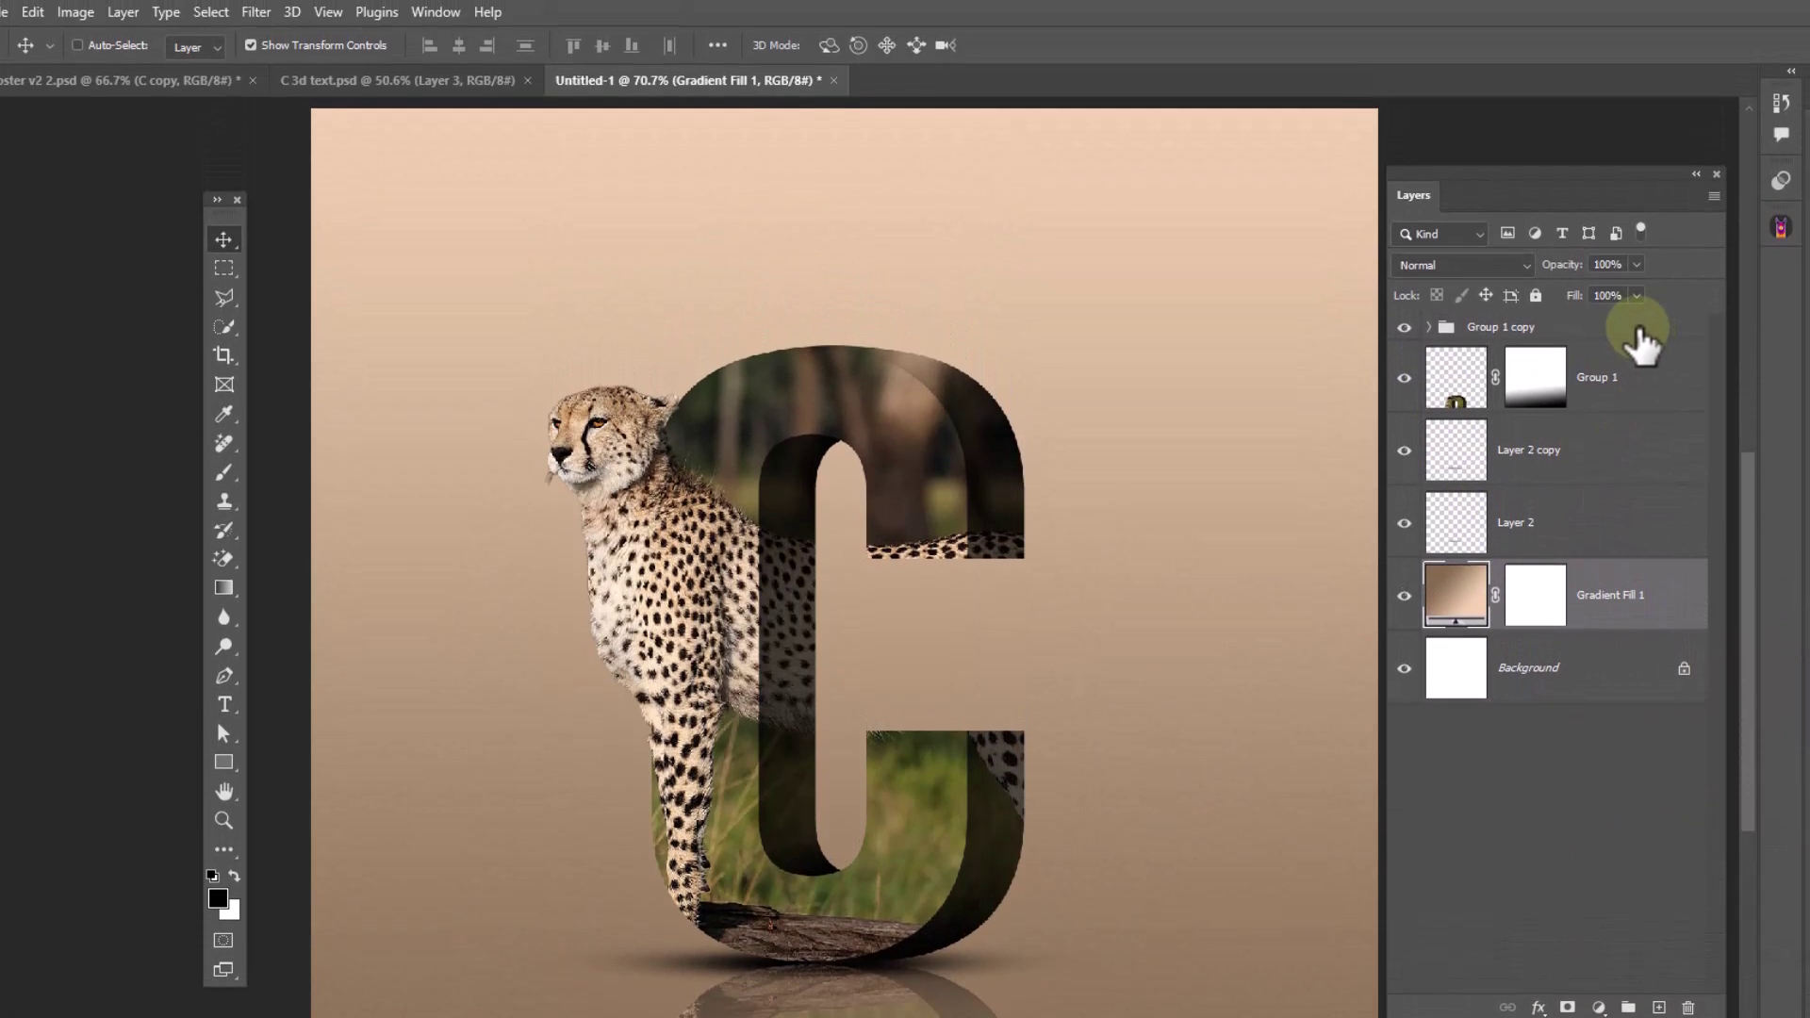
- Stamp all visible layers into a new top Layer 3 and convert it to a smart object
{"action": "left_click", "coordinate": [1640, 344]}
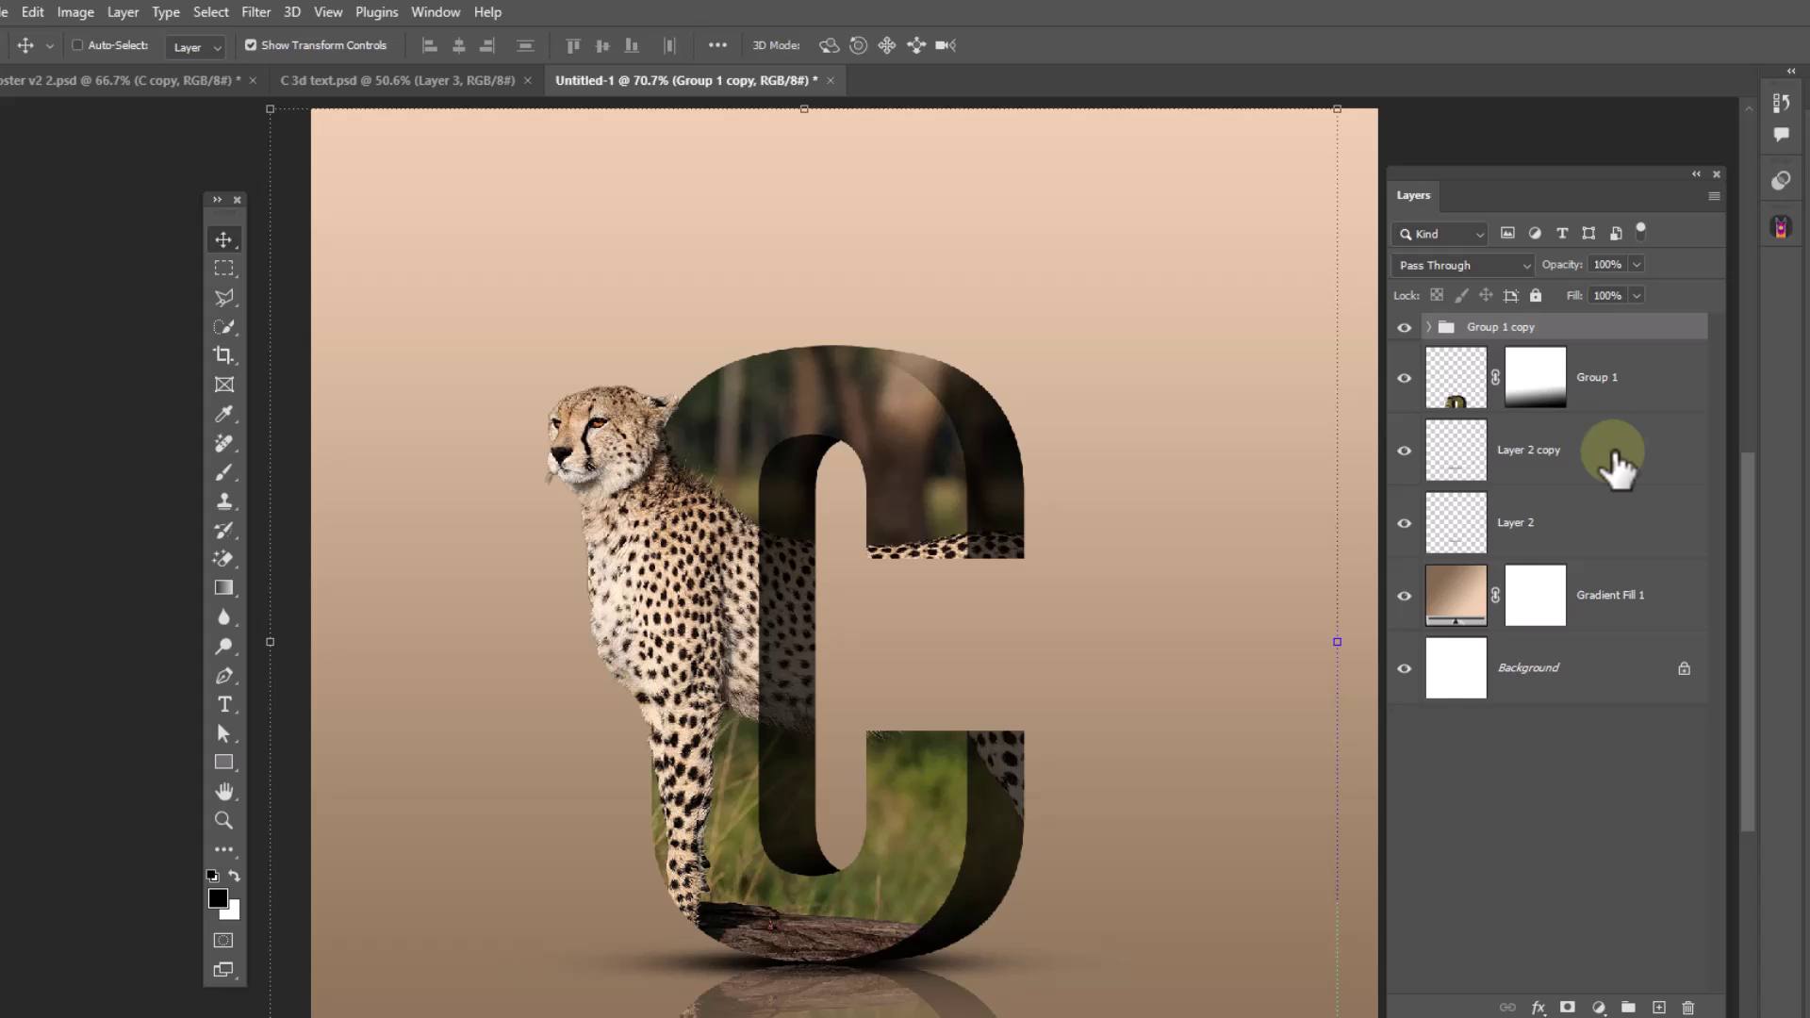
{"action": "key", "text": "ctrl+alt+shift+e"}
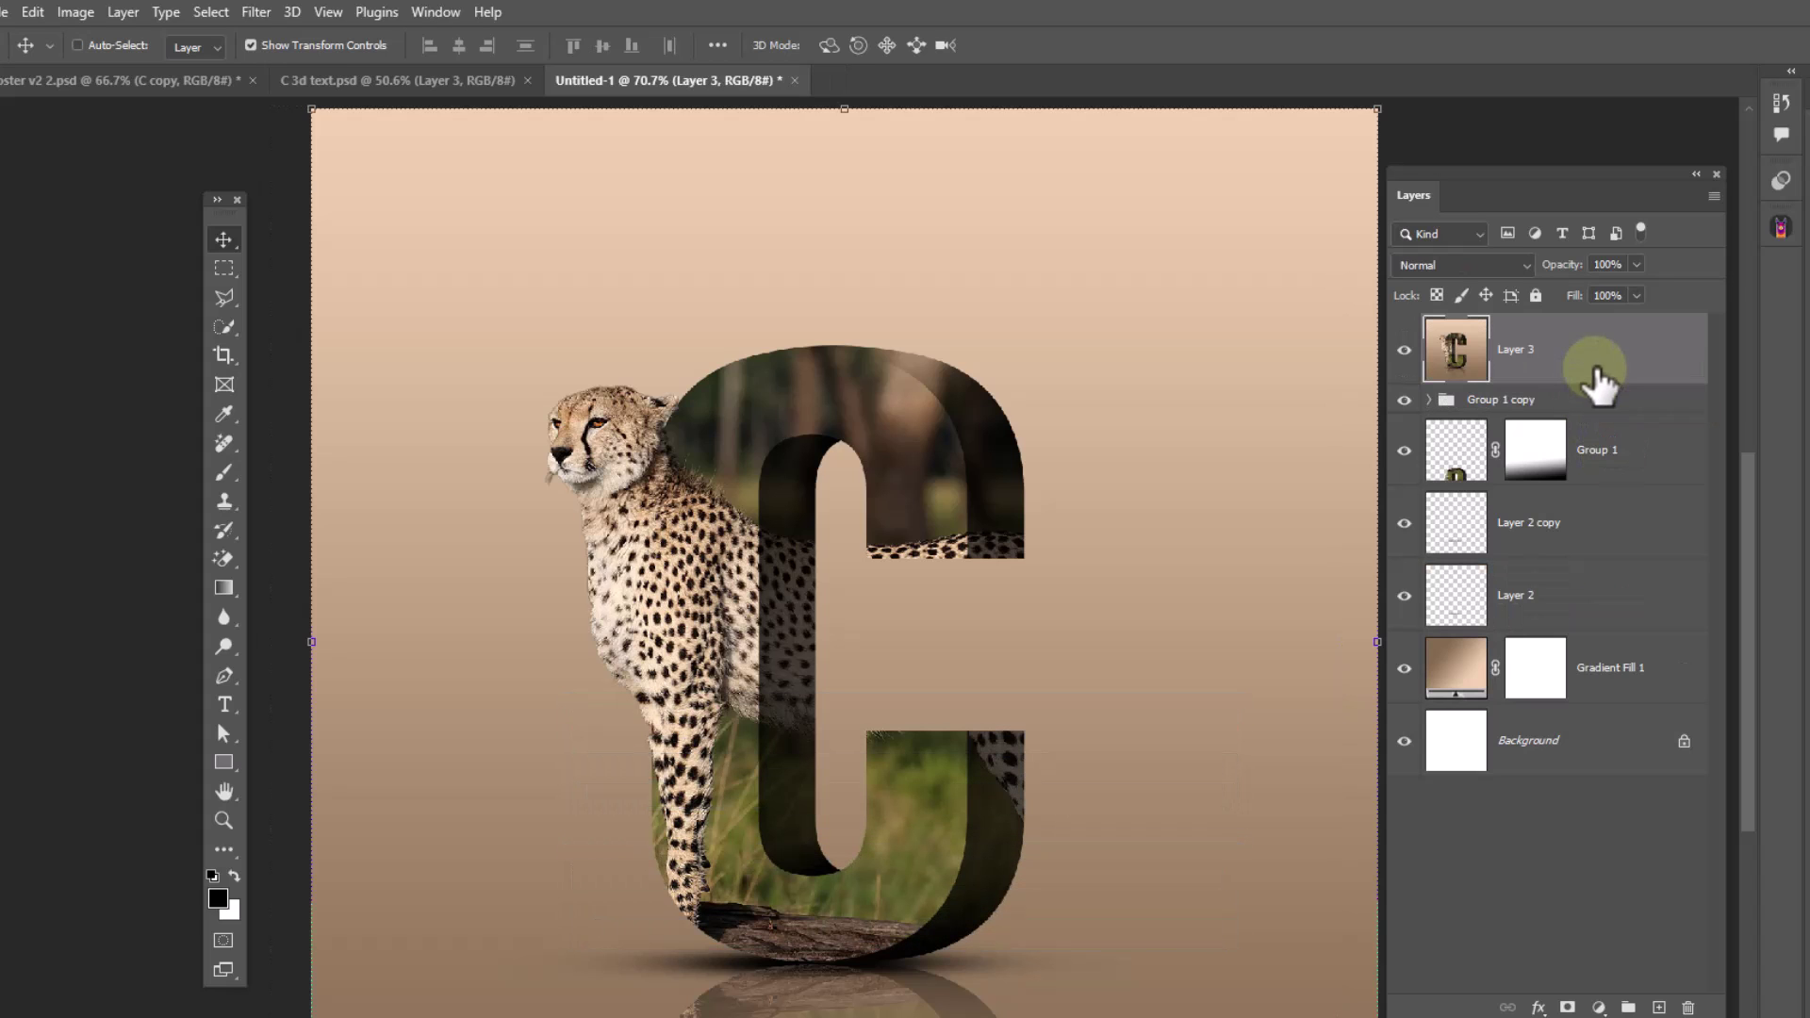
{"action": "right_click", "coordinate": [1600, 383]}
{"action": "left_click", "coordinate": [1649, 624]}
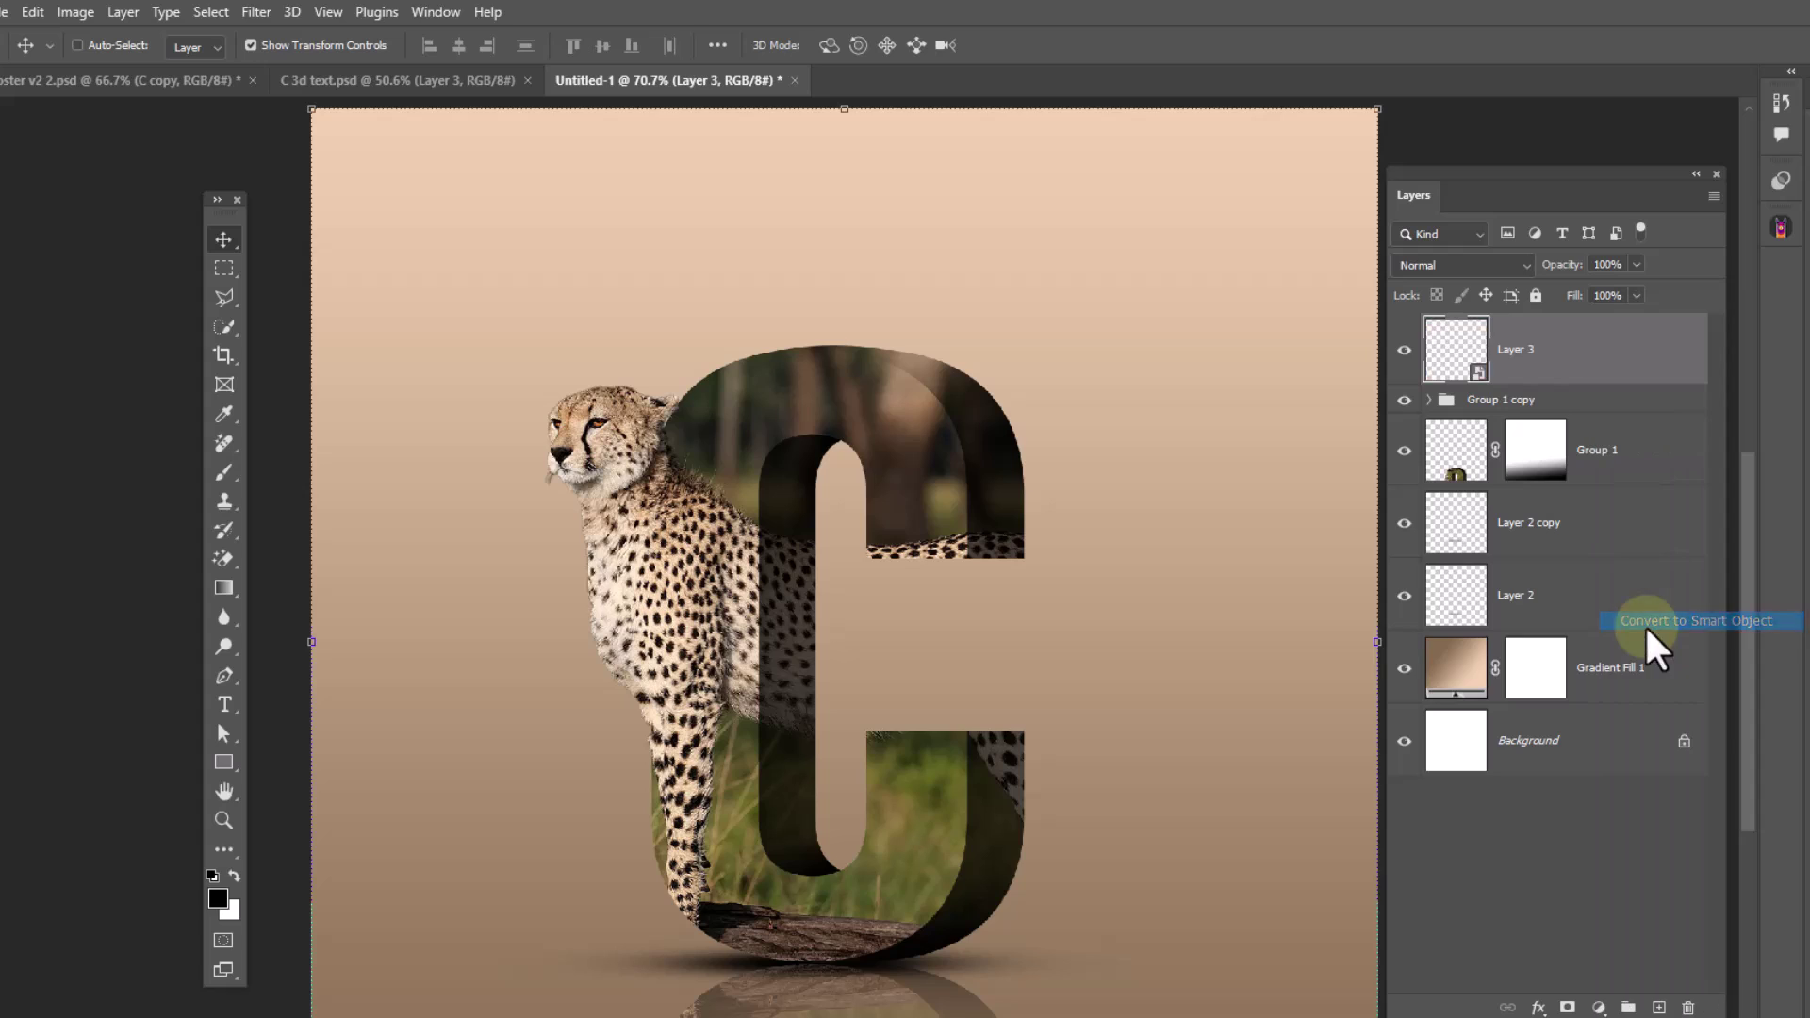
{"action": "left_click", "coordinate": [256, 13]}
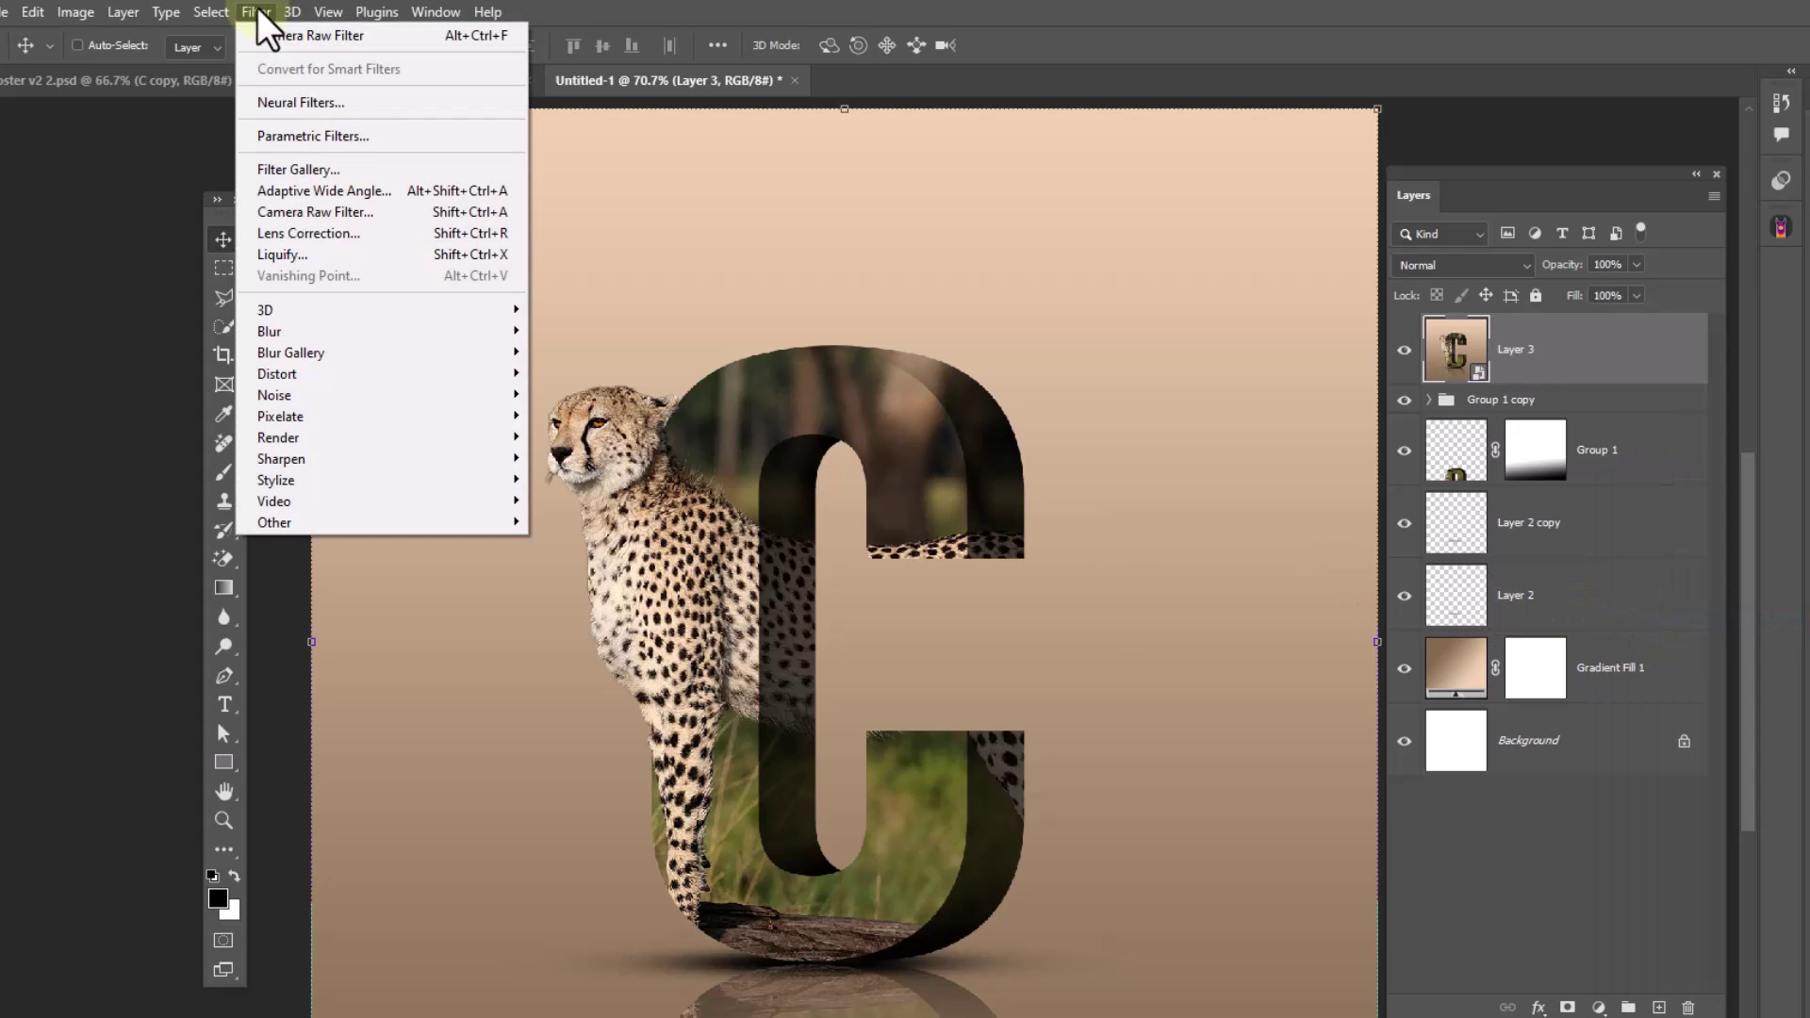
- Apply the Camera Raw Filter to the merged Layer 3
{"action": "left_click", "coordinate": [310, 215]}
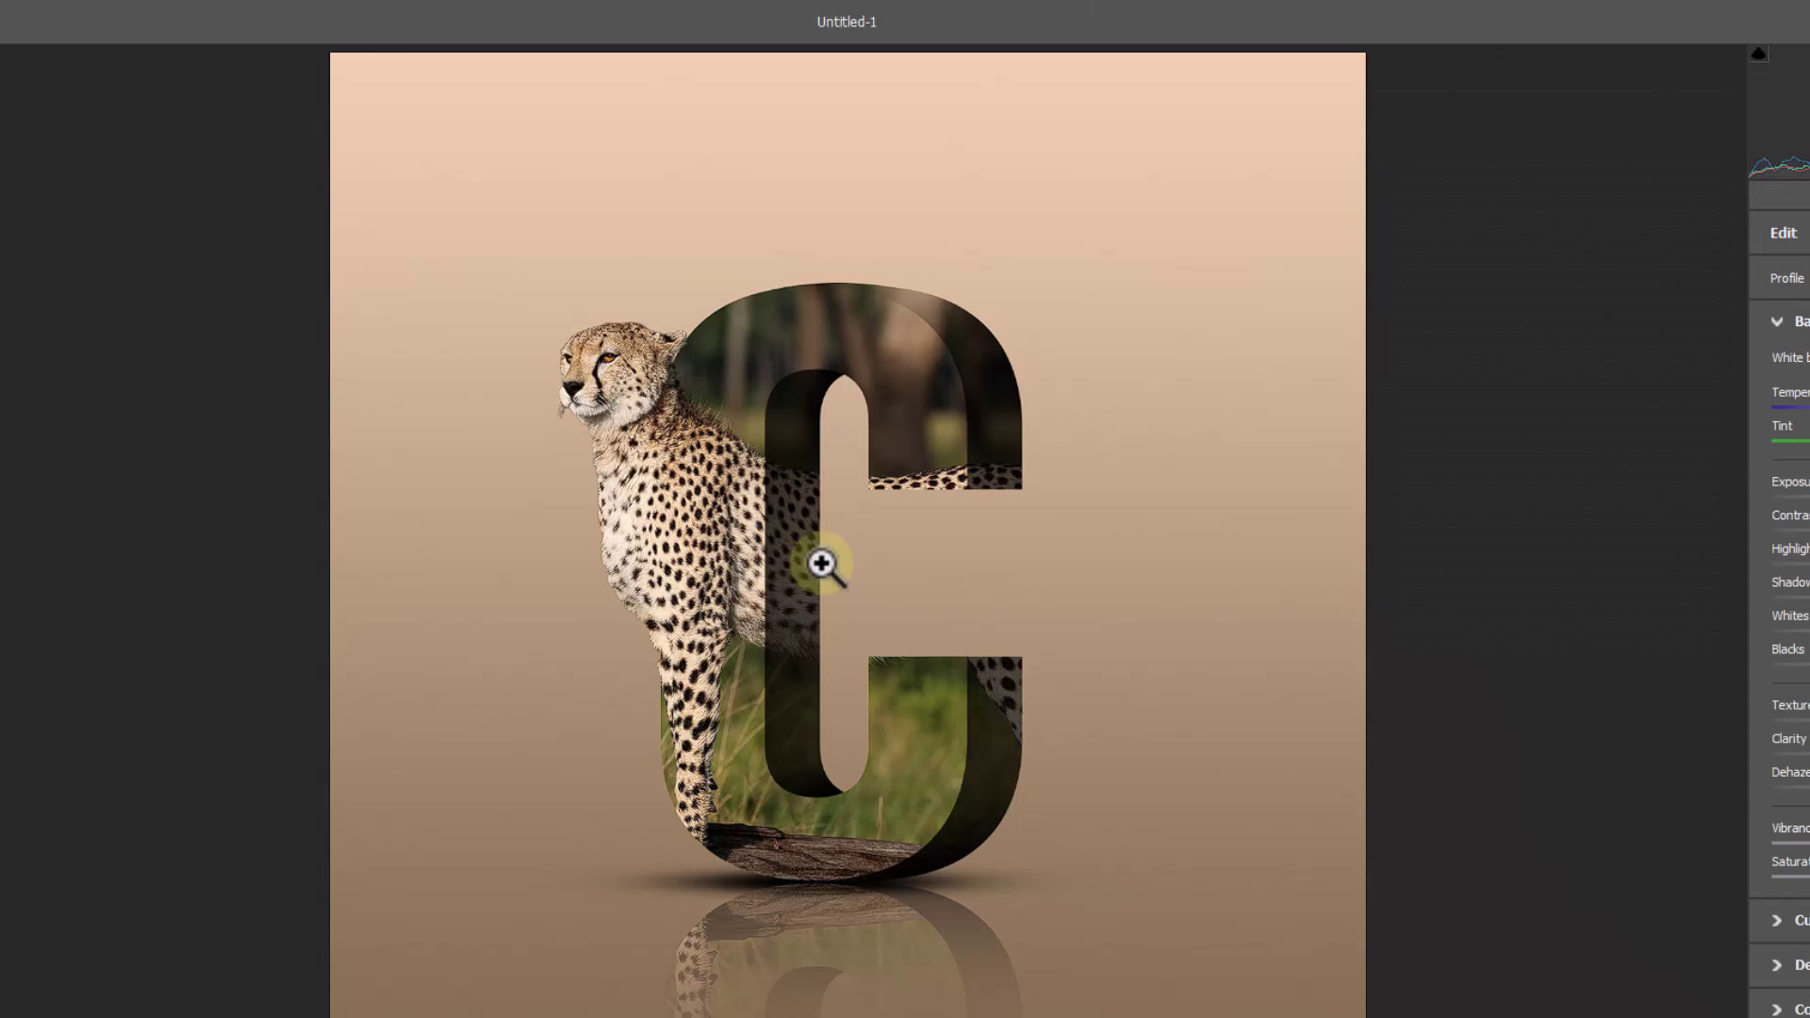